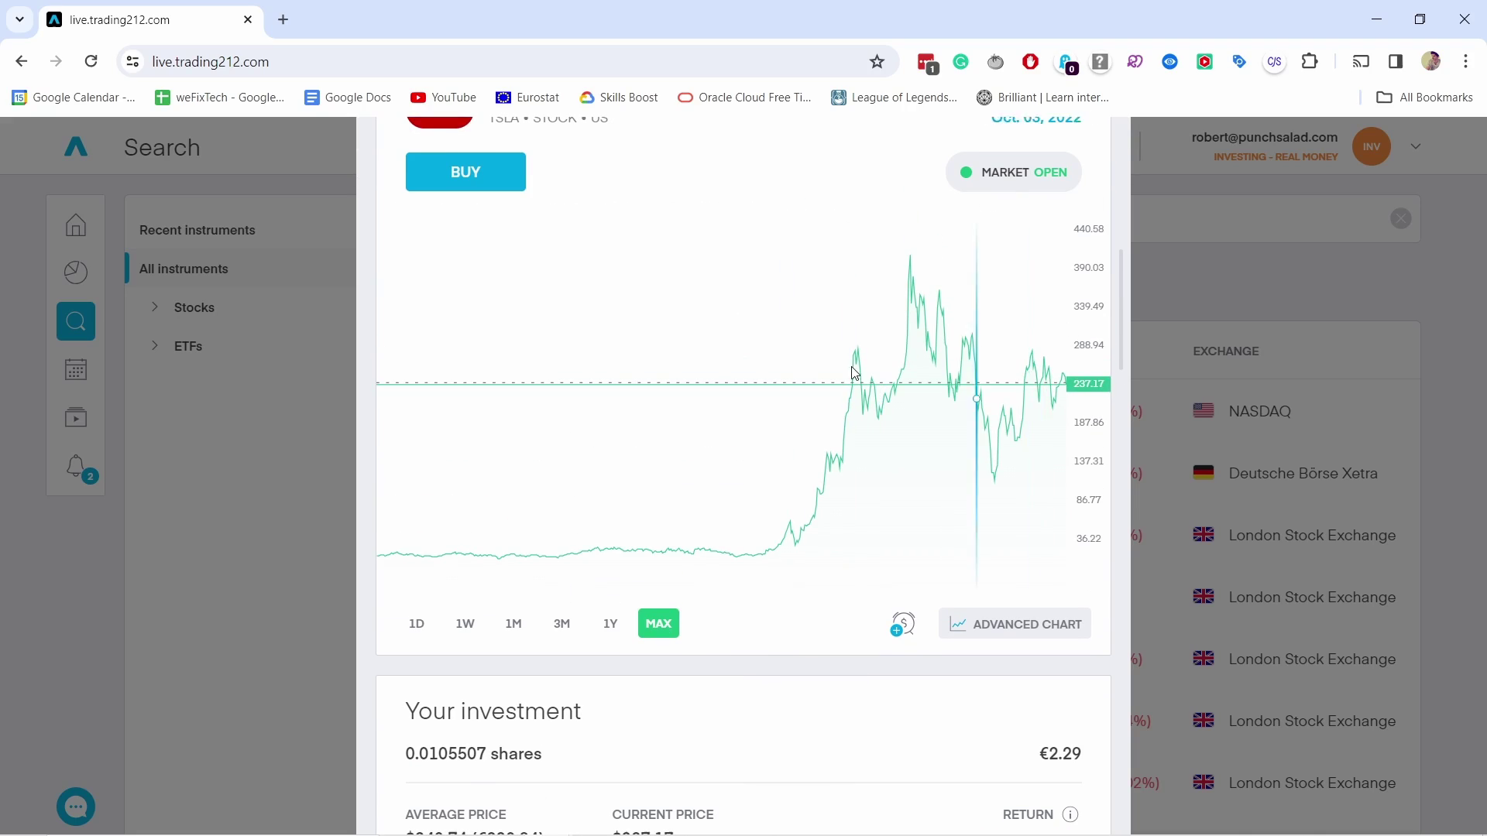
- Switch the Tesla price chart to the 3-month and then the 1-year range
left_click(568, 631)
left_click(610, 623)
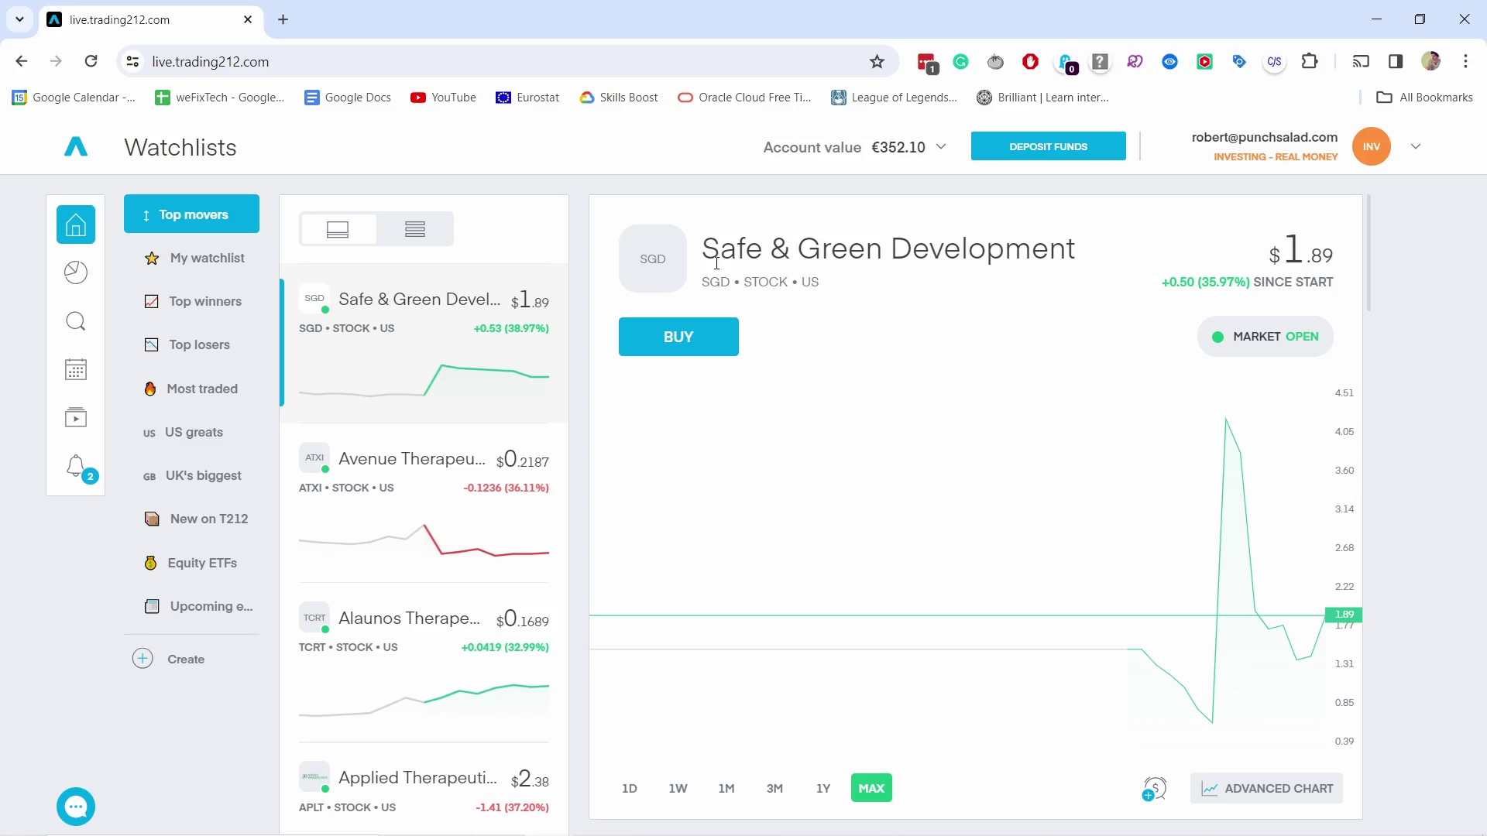
left_click(1335, 147)
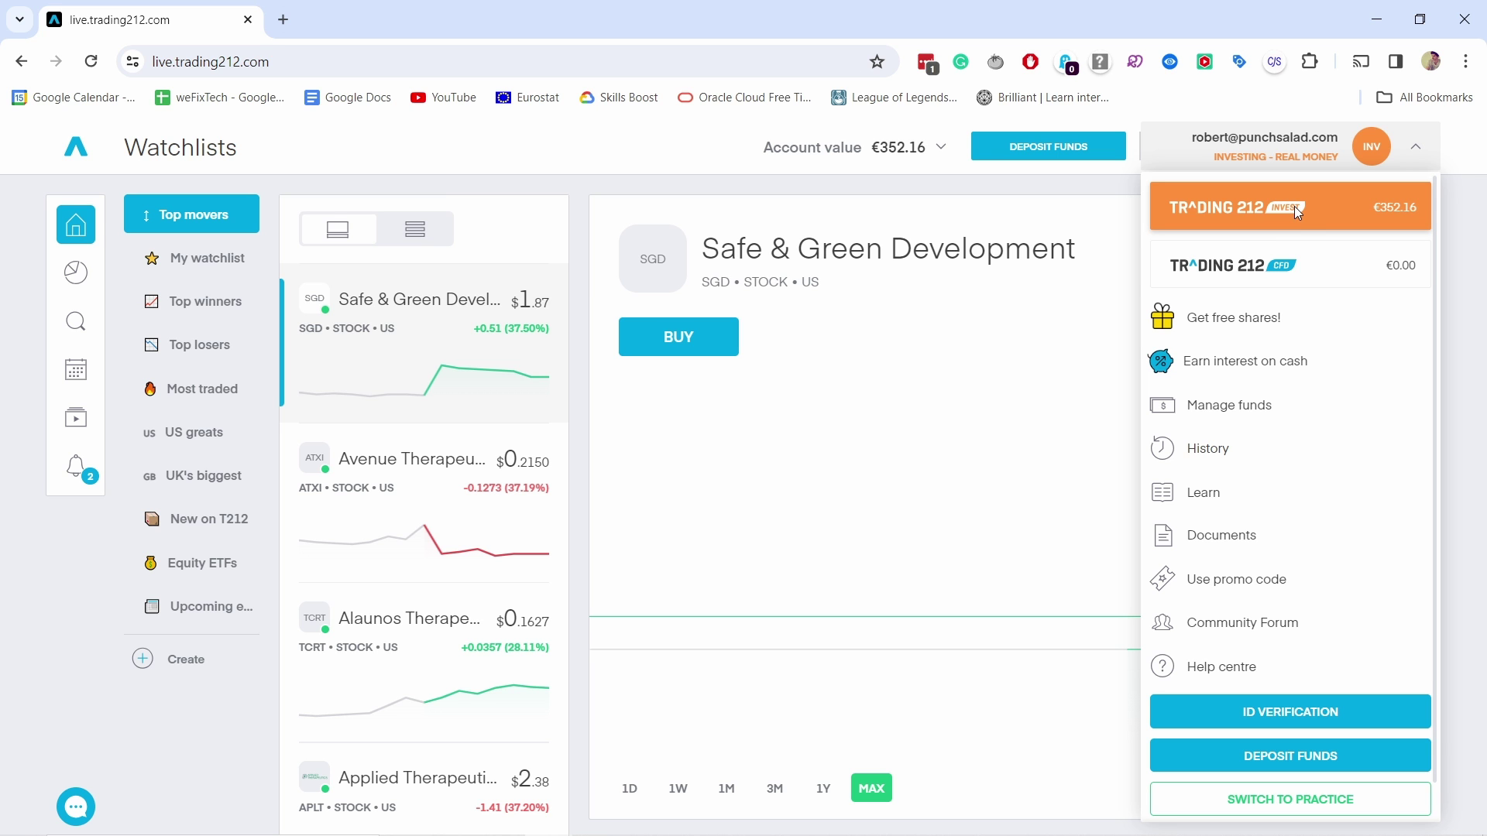
- View the Get free shares referral offer, scroll through it, and close it
left_click(1239, 327)
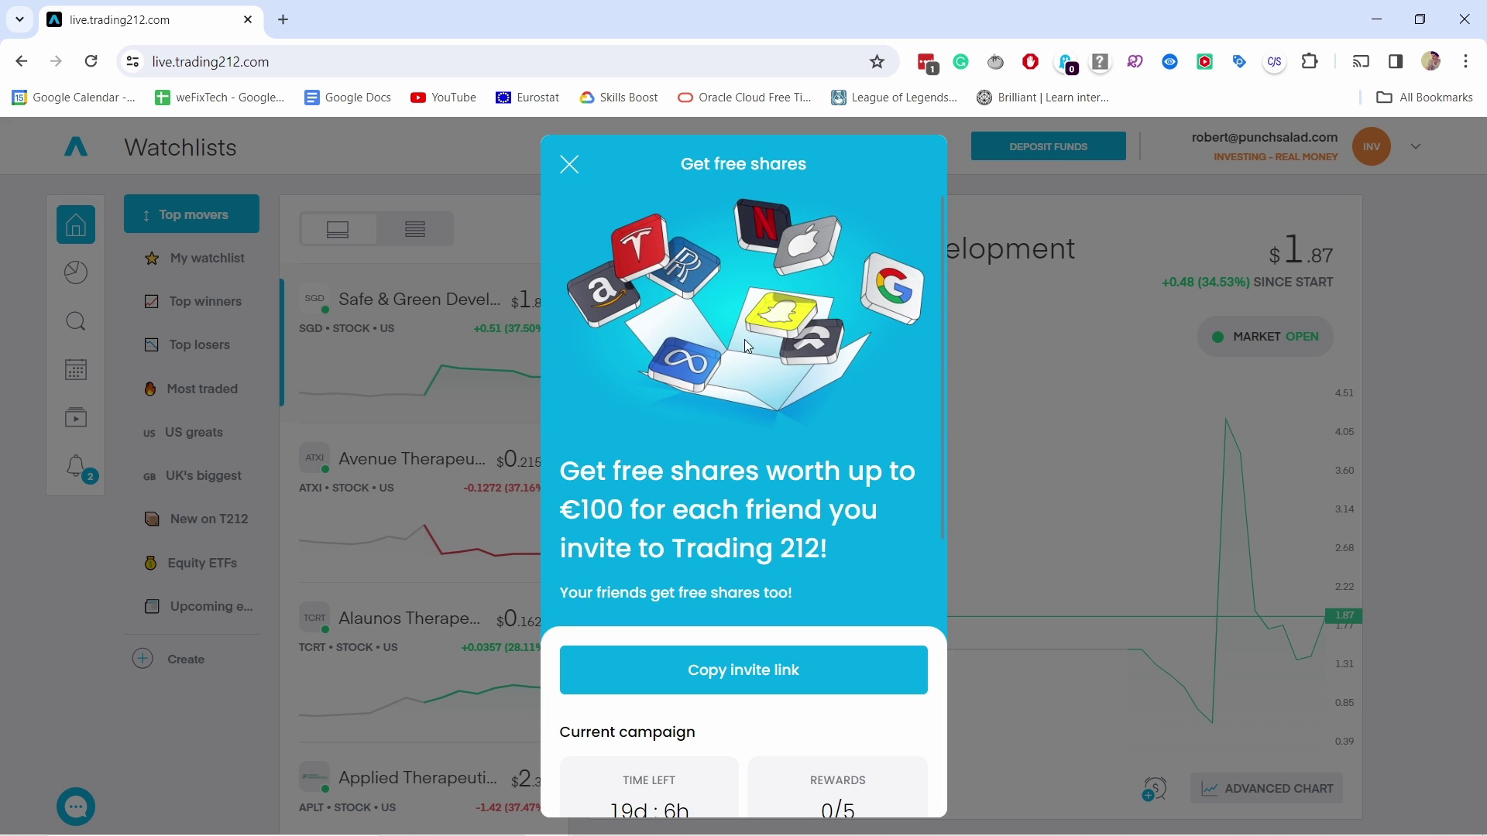
scroll(728, 364, "down", 3)
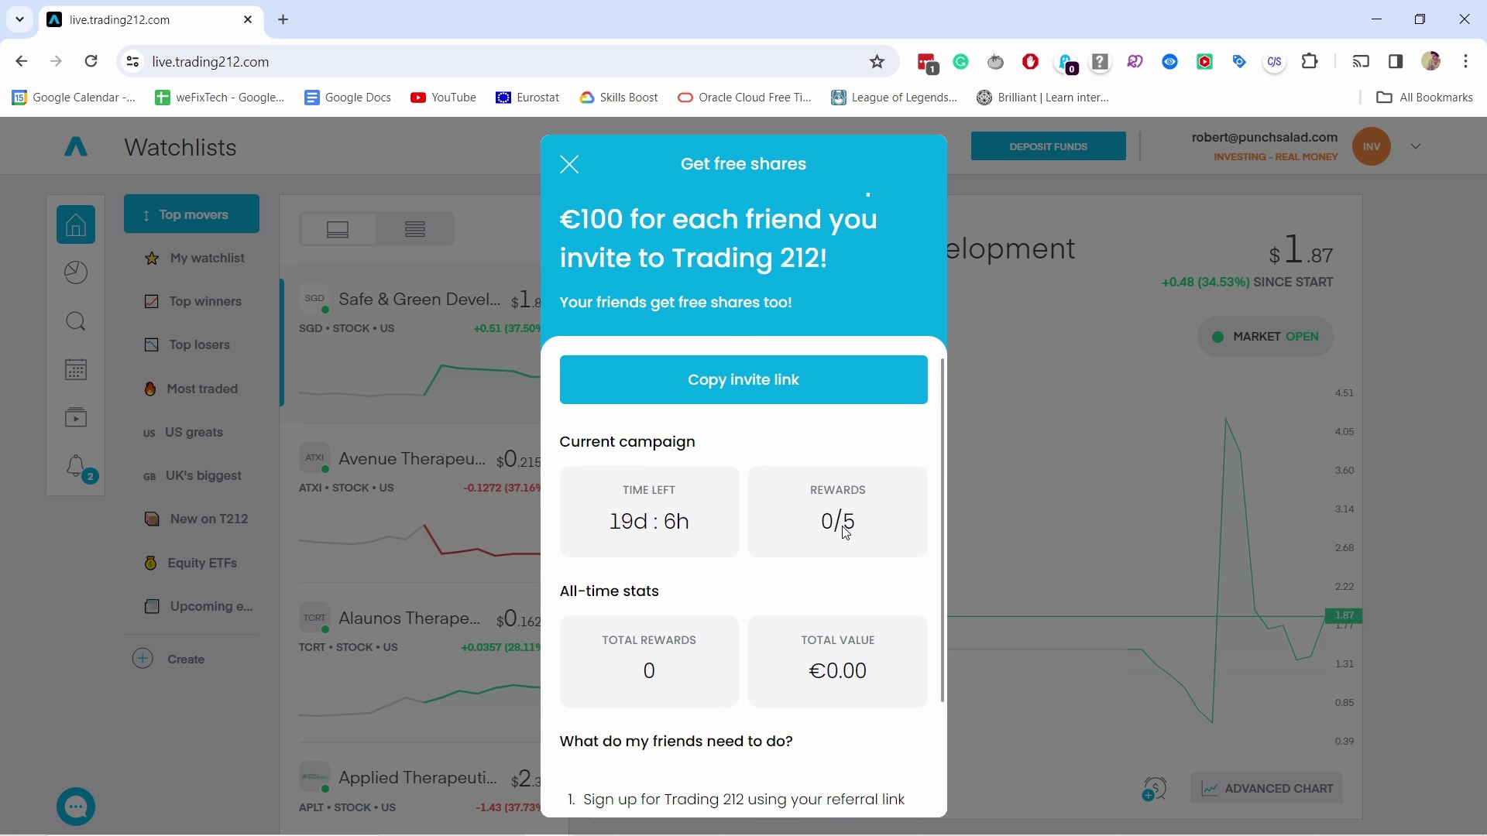
scroll(842, 518, "up", 3)
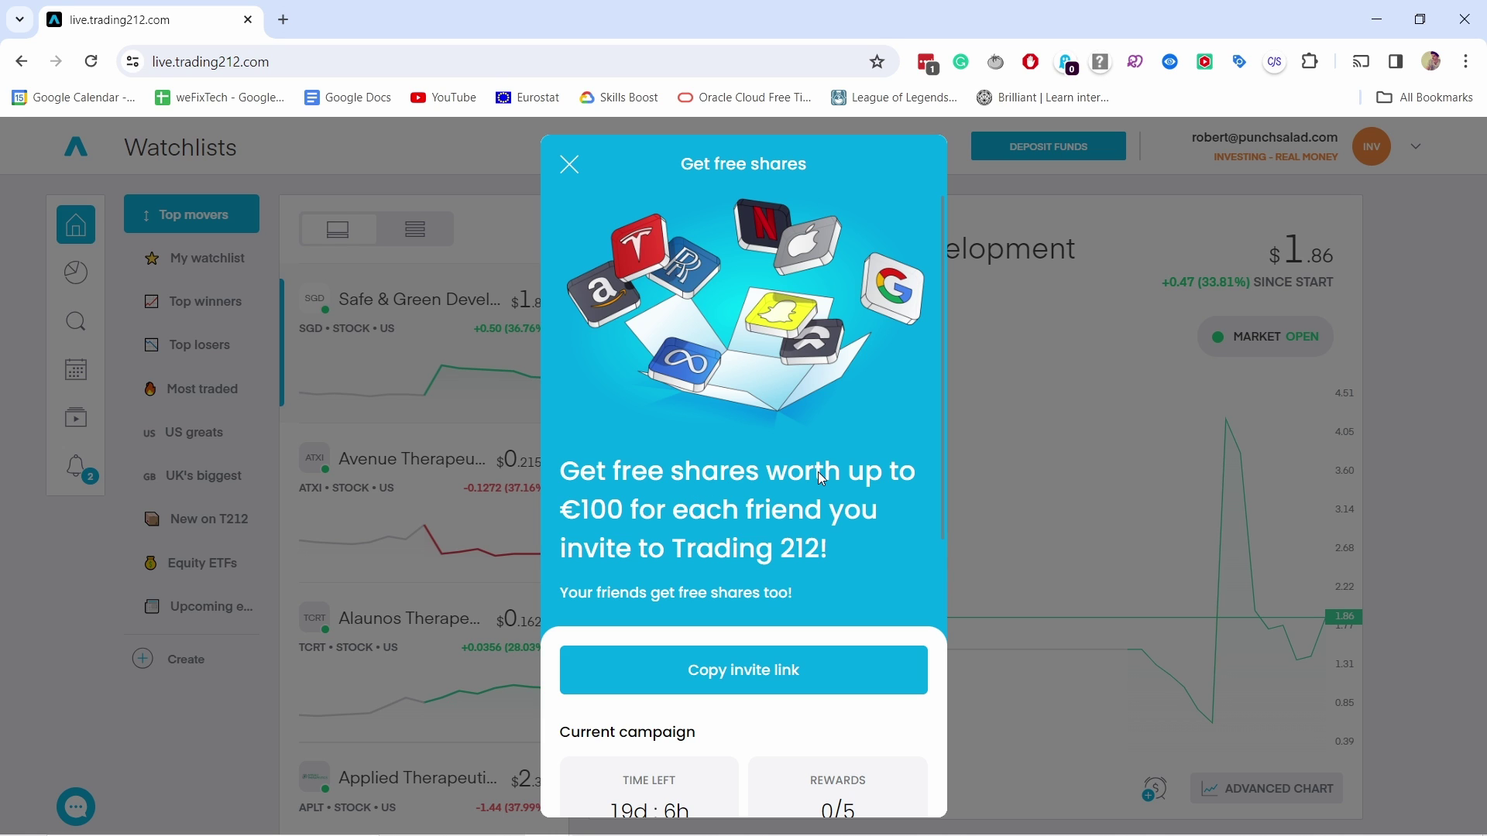
left_click(568, 162)
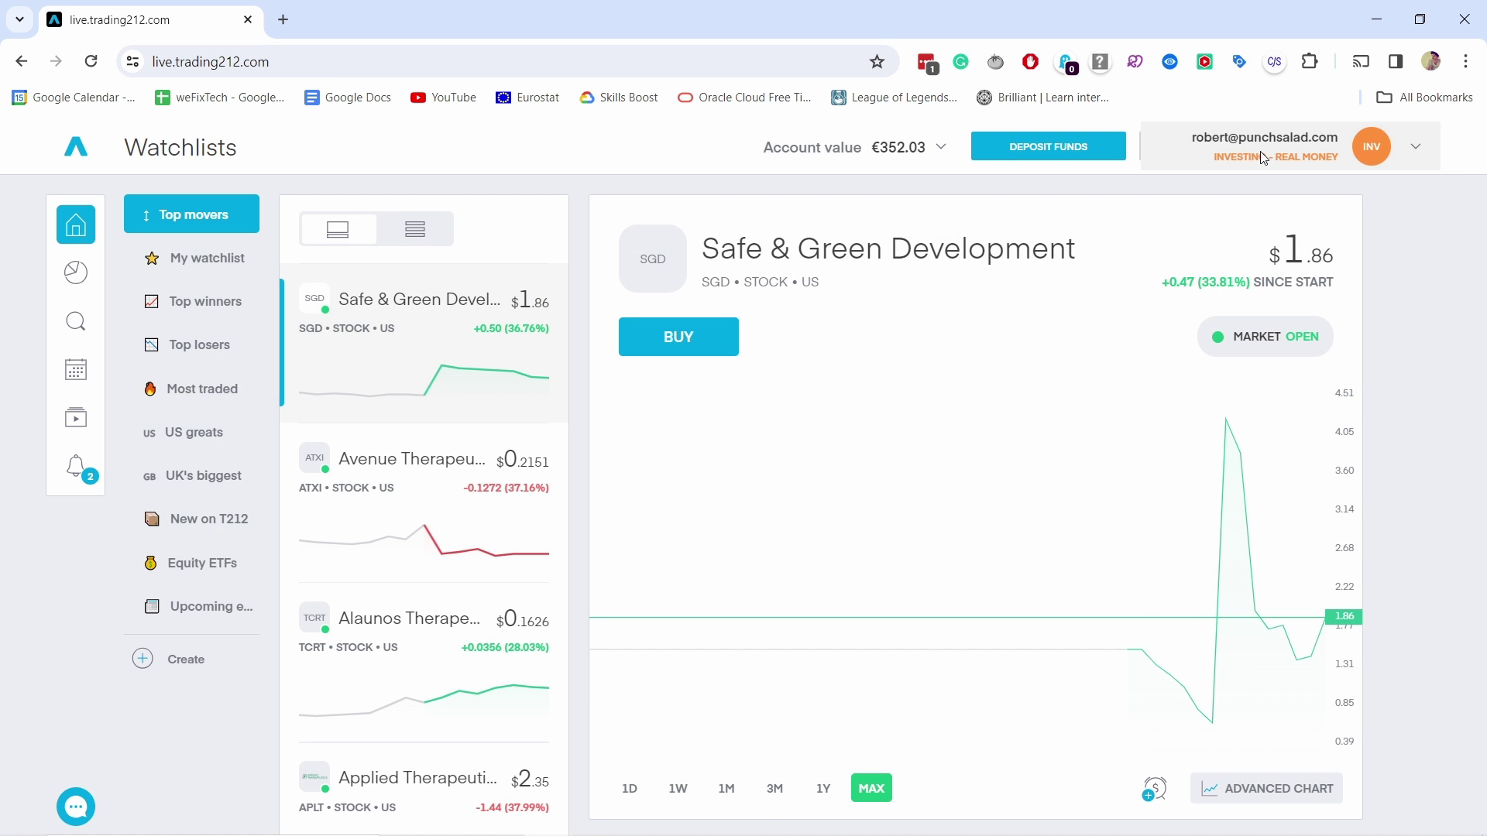
- Open Use promo code from the account menu and close it without applying a code
left_click(1263, 155)
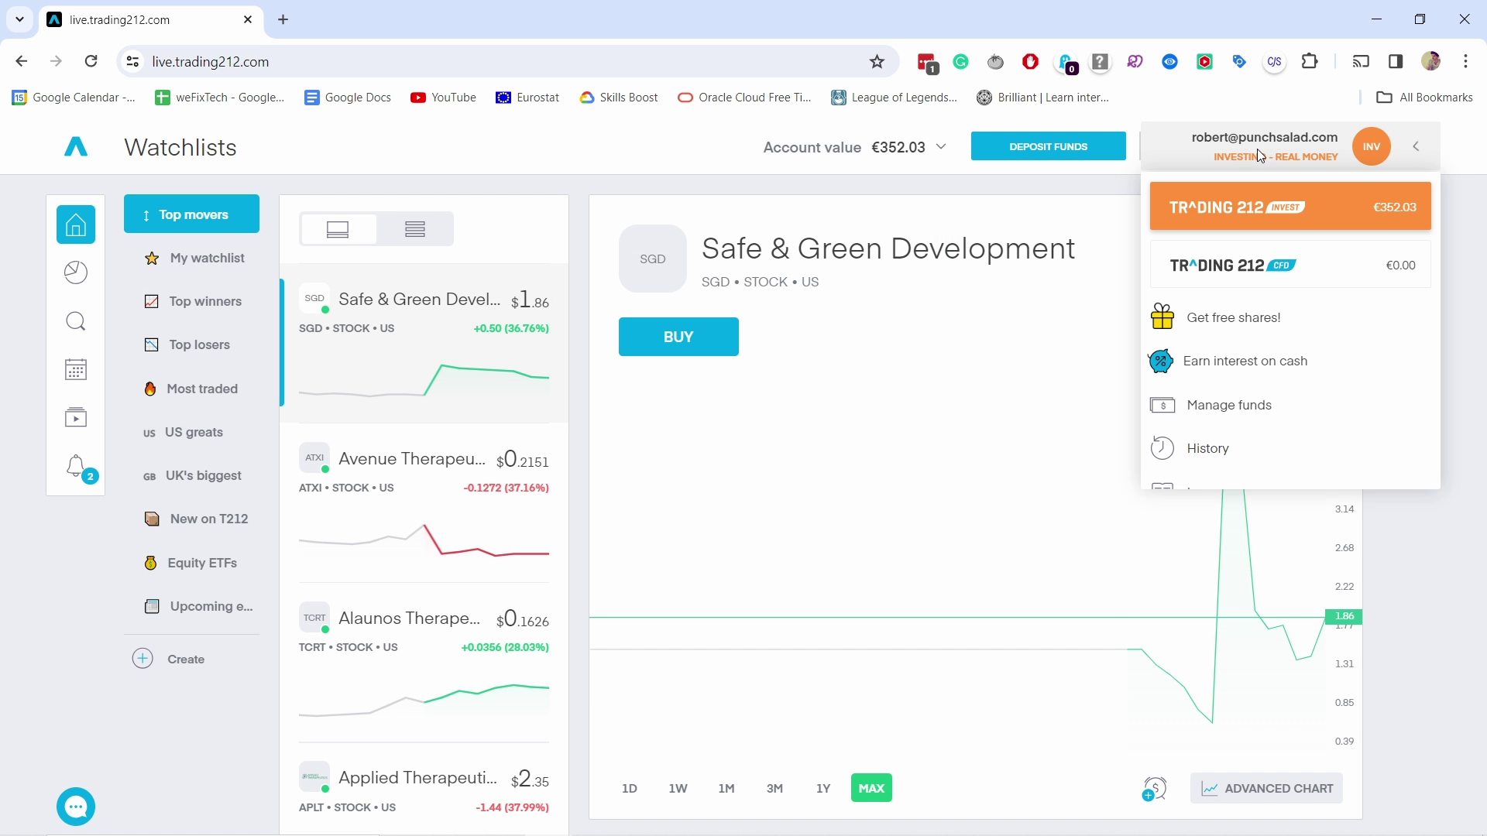
scroll(1262, 409, "down", 1)
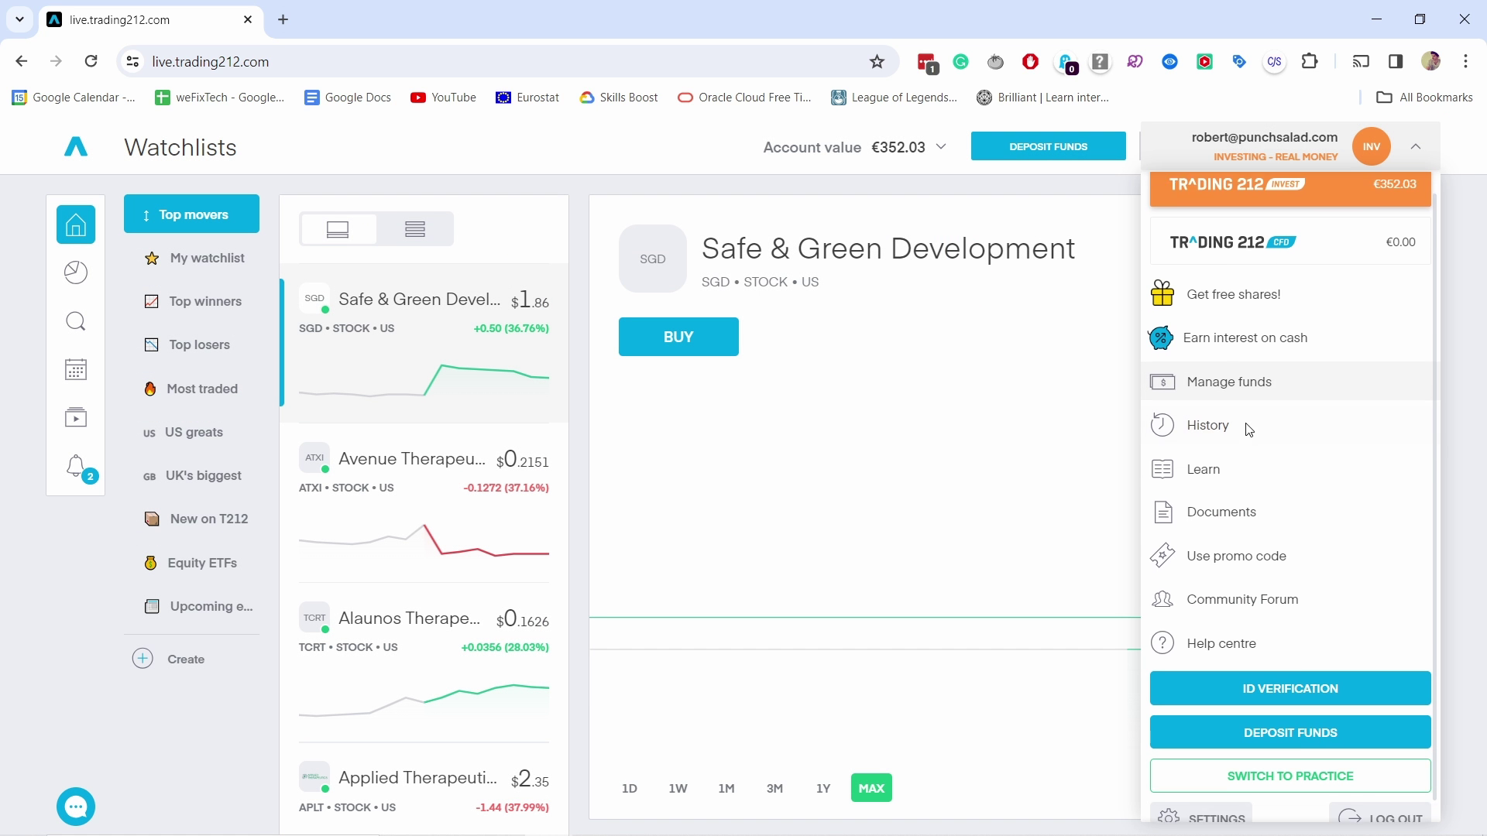
left_click(1236, 551)
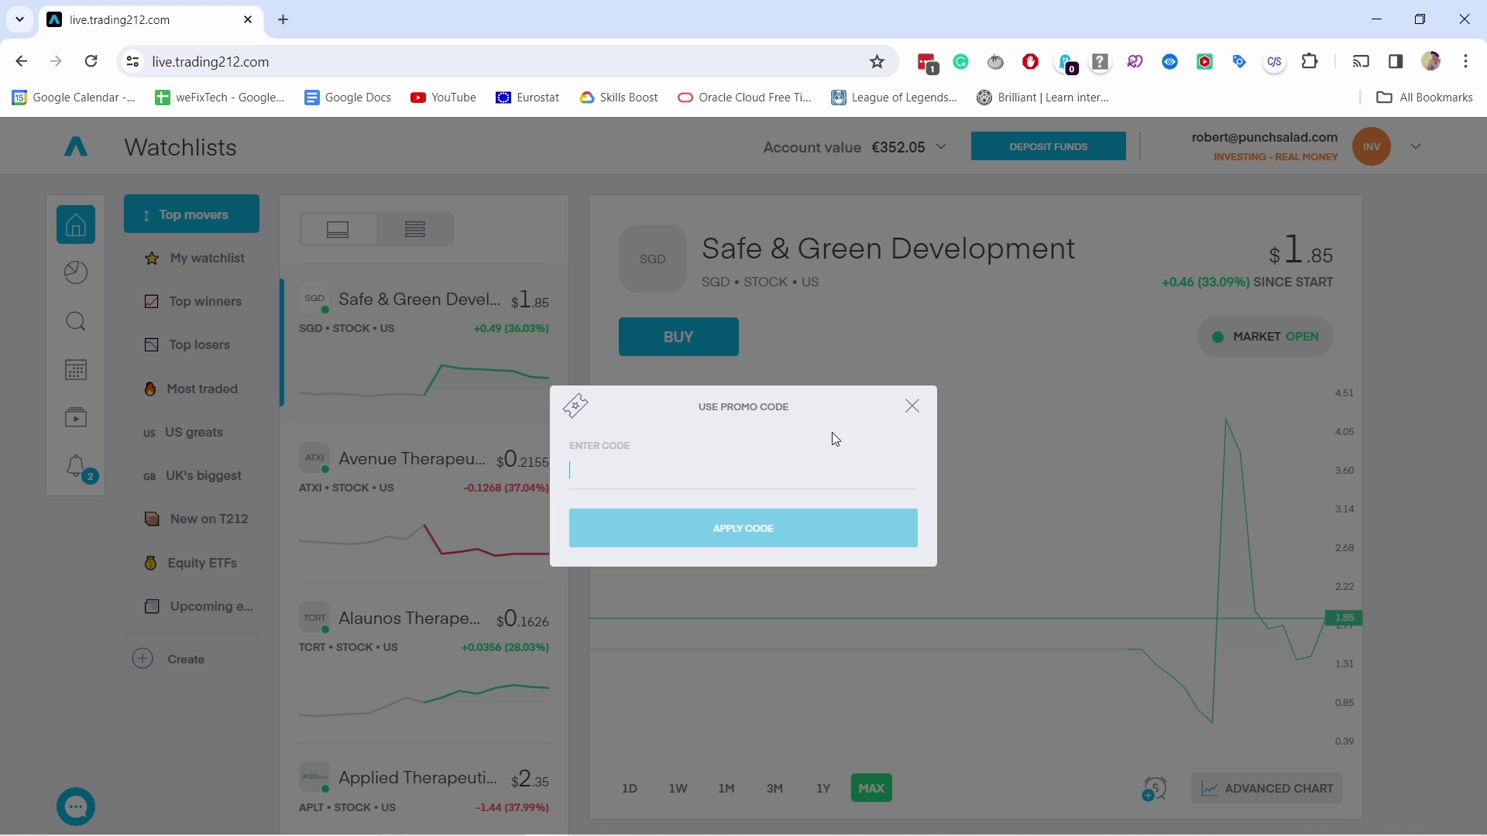
left_click(913, 408)
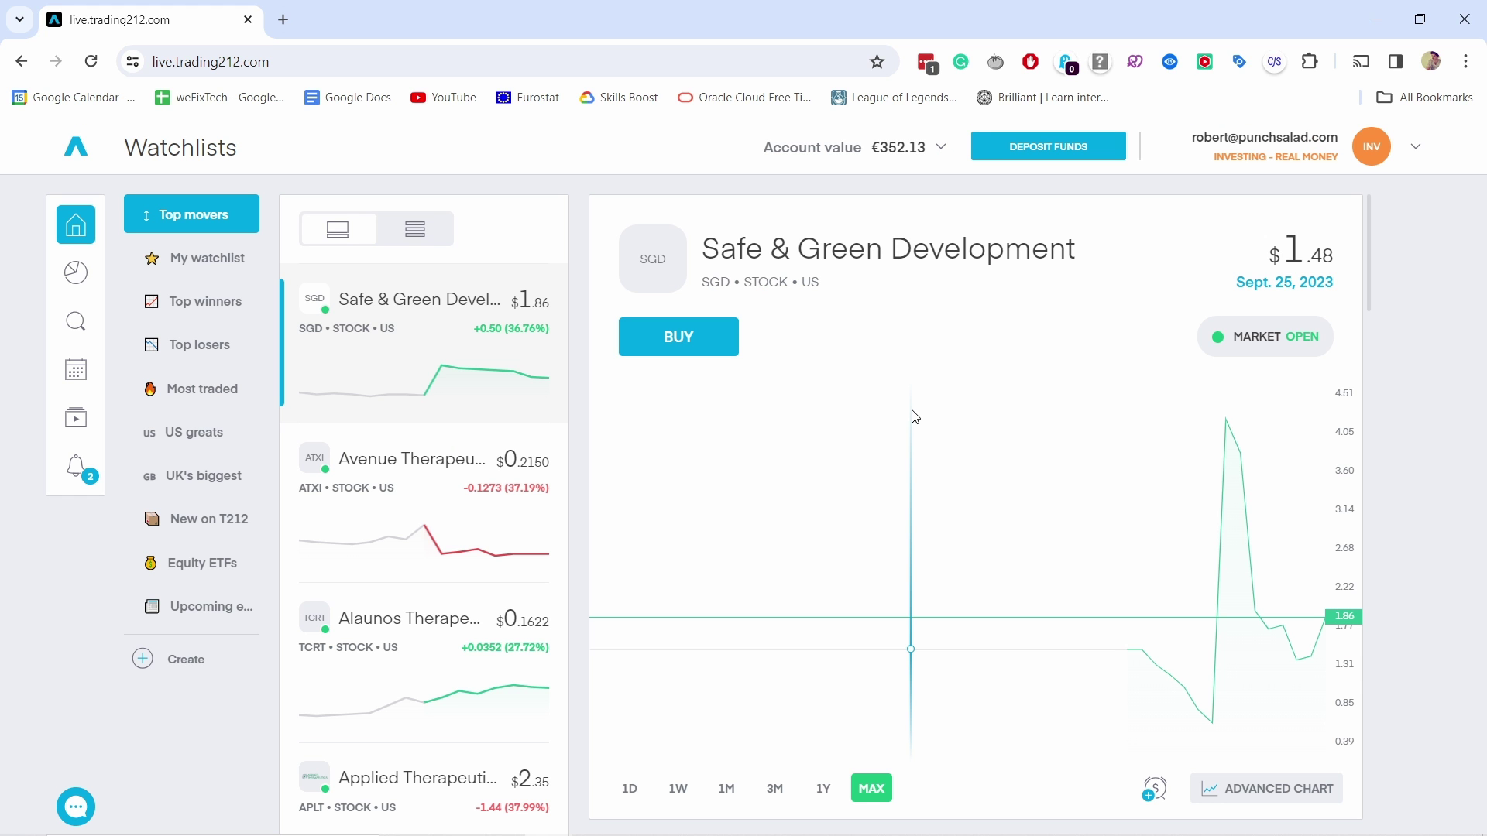
- Add a personal bank account by pasting its IBAN under Bank transfer in Deposit funds
left_click(1035, 151)
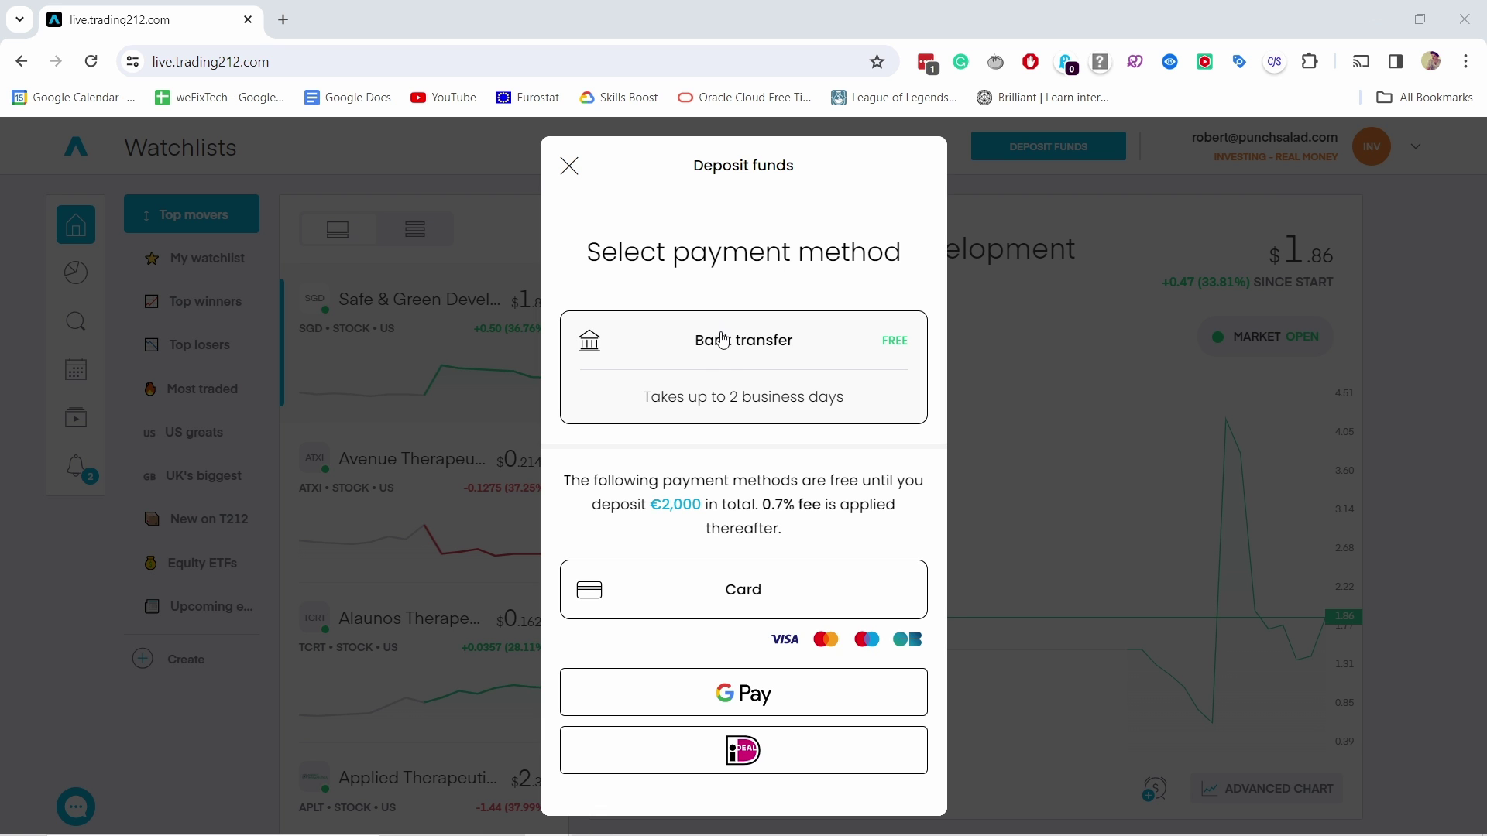
left_click(720, 350)
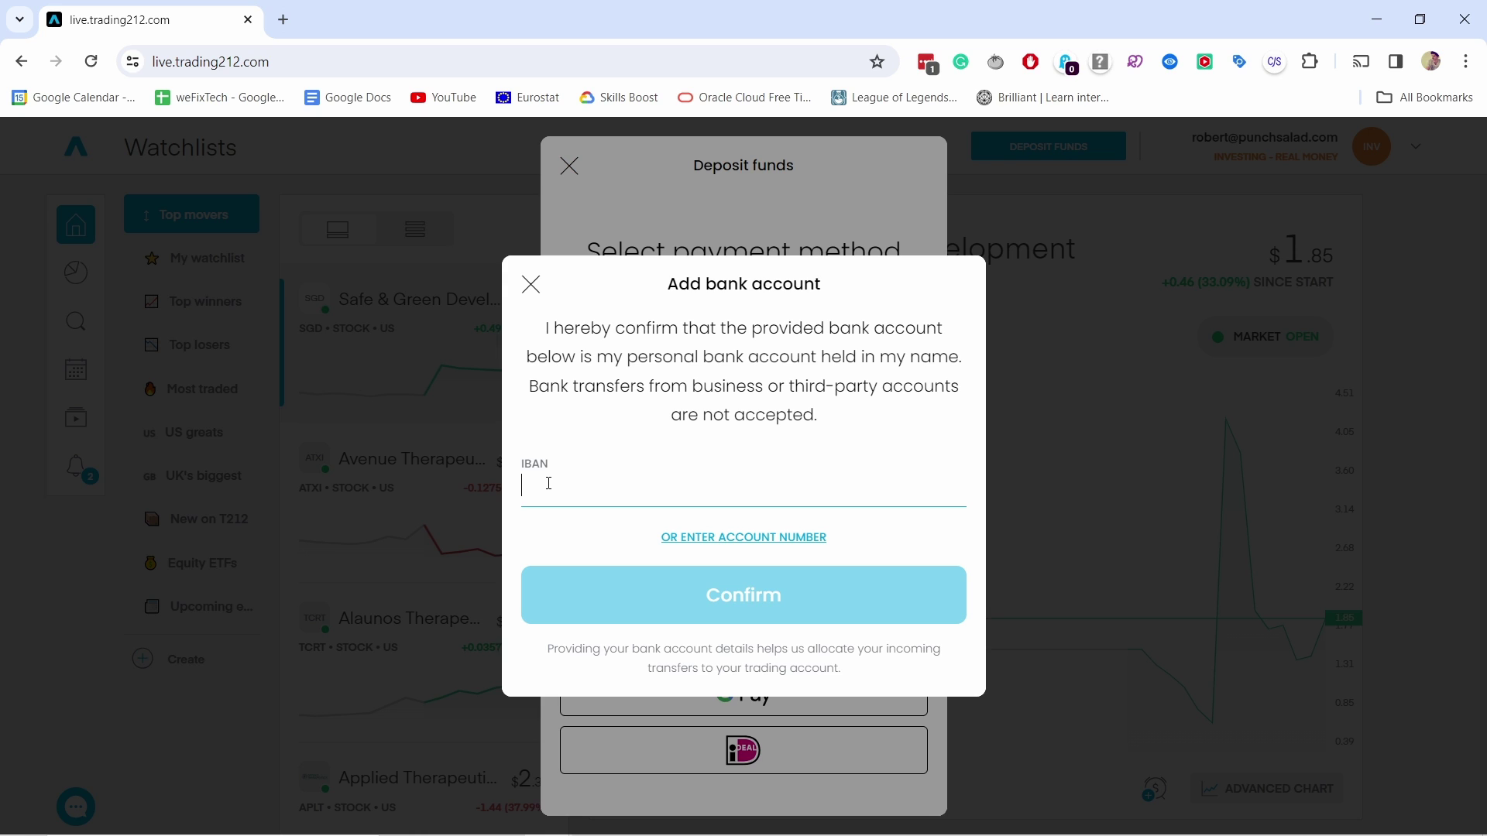
key("ctrl+v")
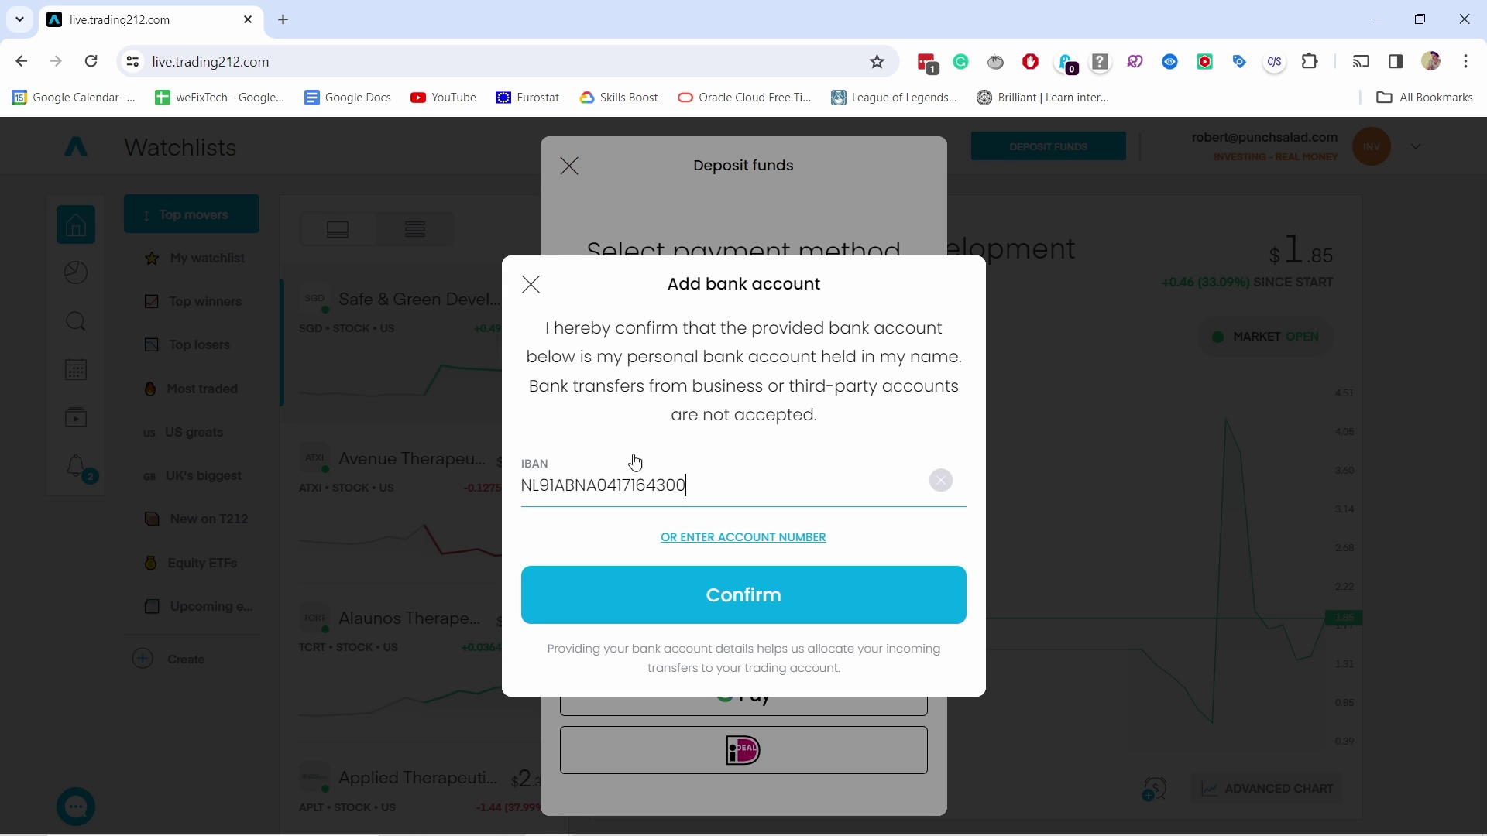
left_click(734, 608)
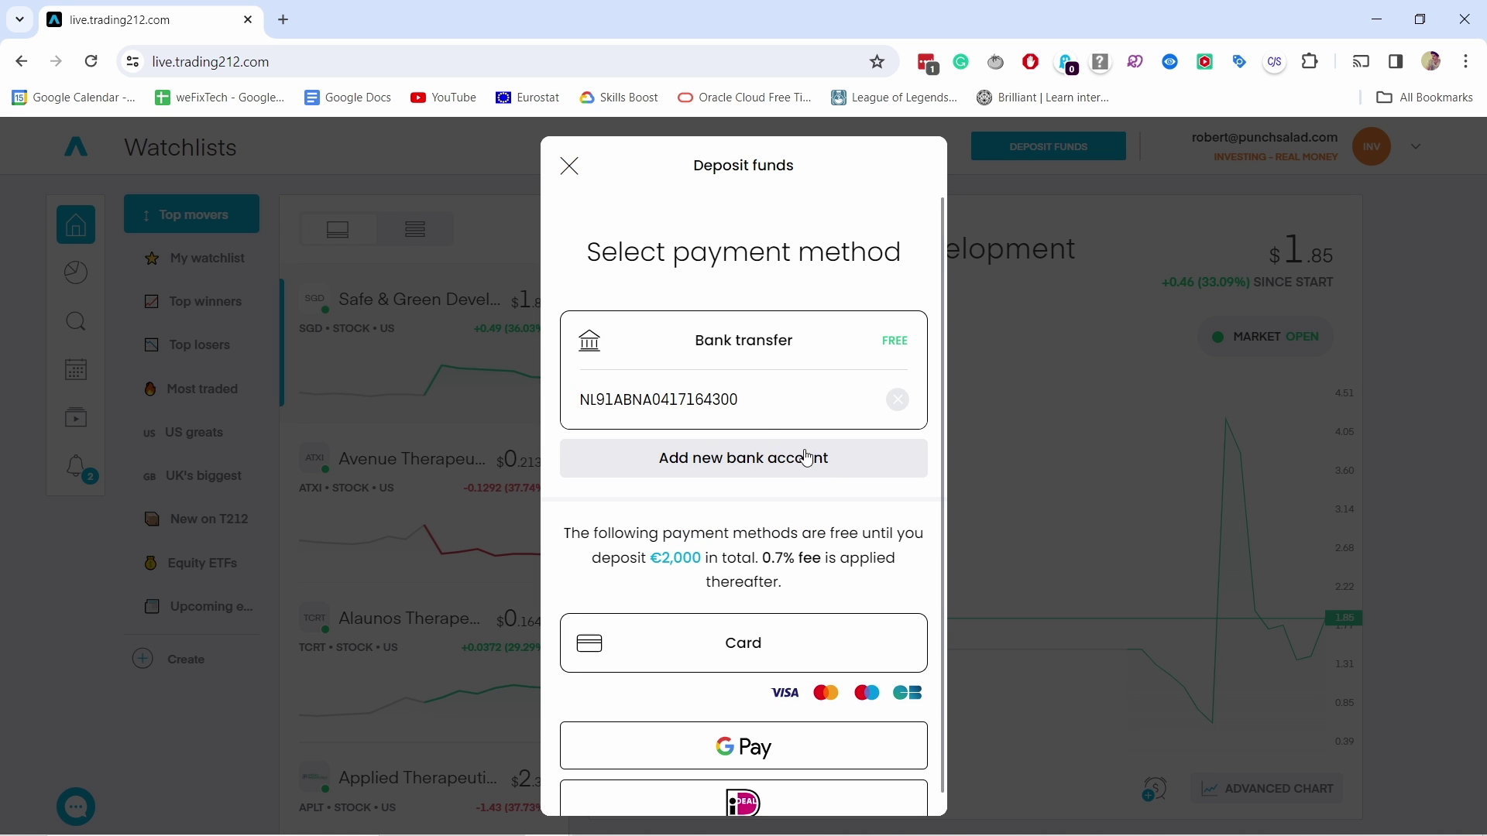
- Review the saved bank account's EUR transfer details past the Important notice, then close Deposit funds
left_click(675, 414)
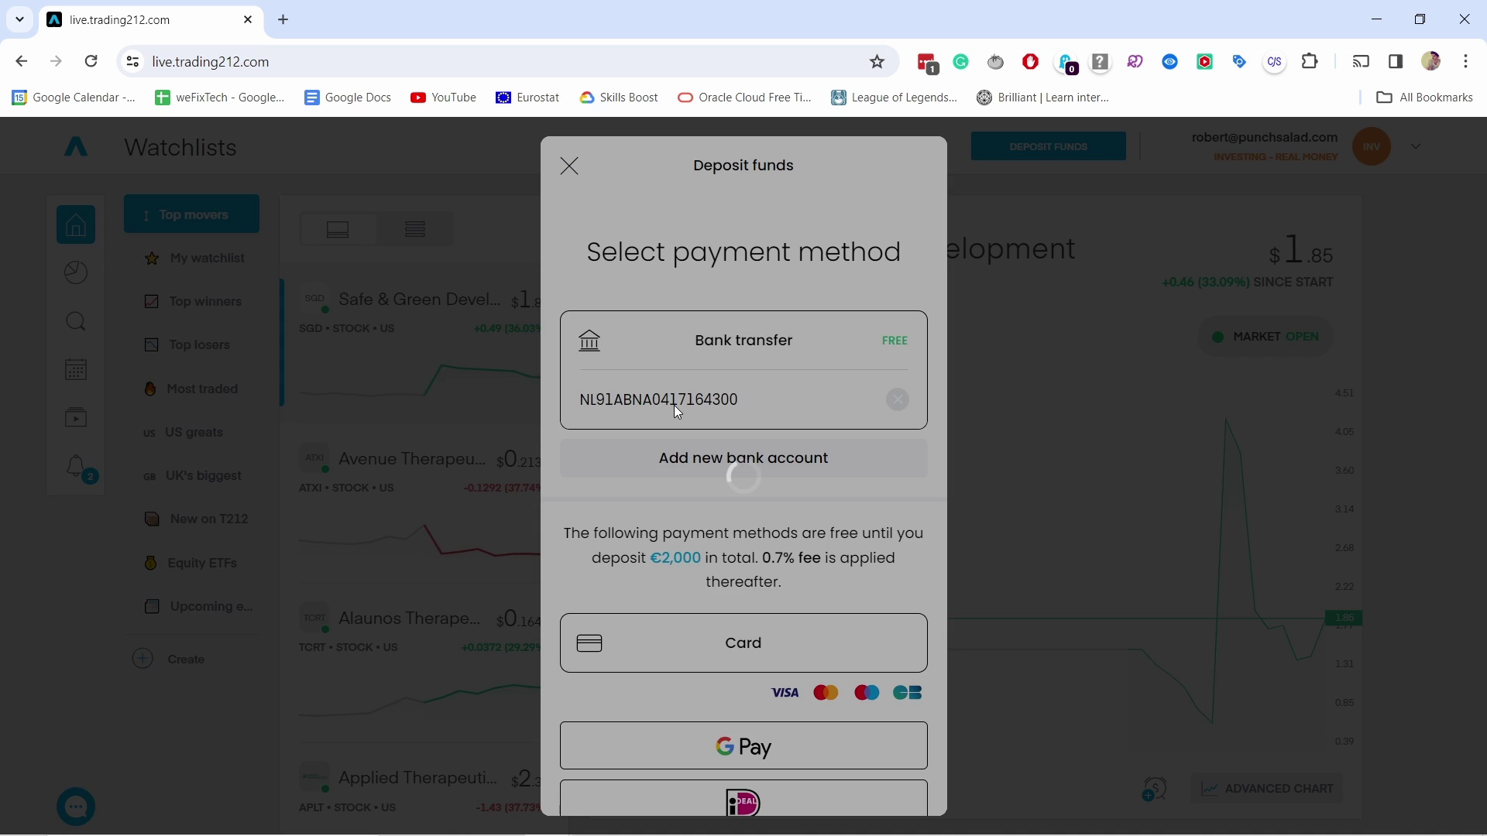
left_click(530, 396)
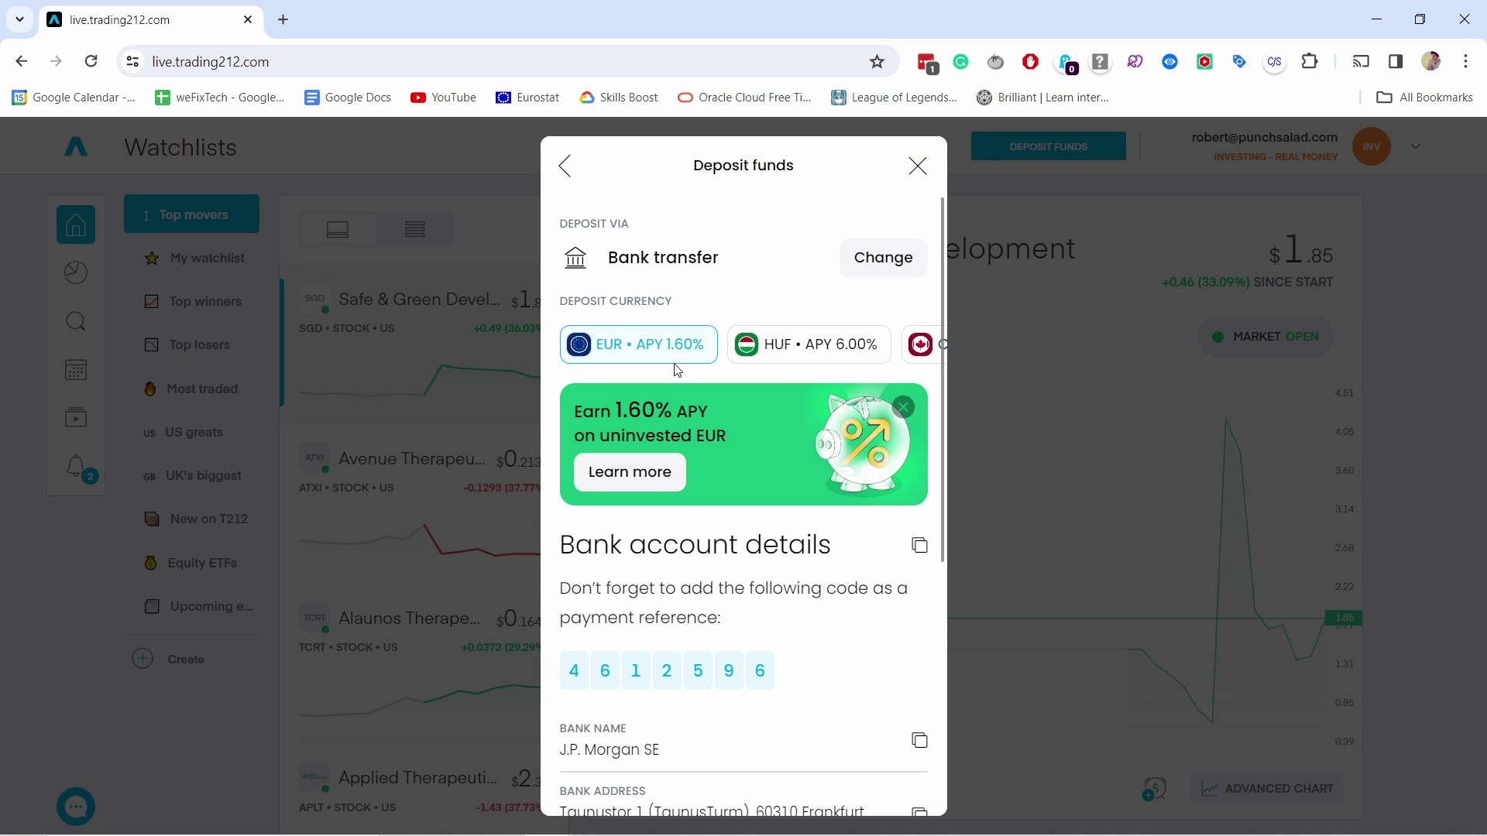
scroll(635, 325, "down", 3)
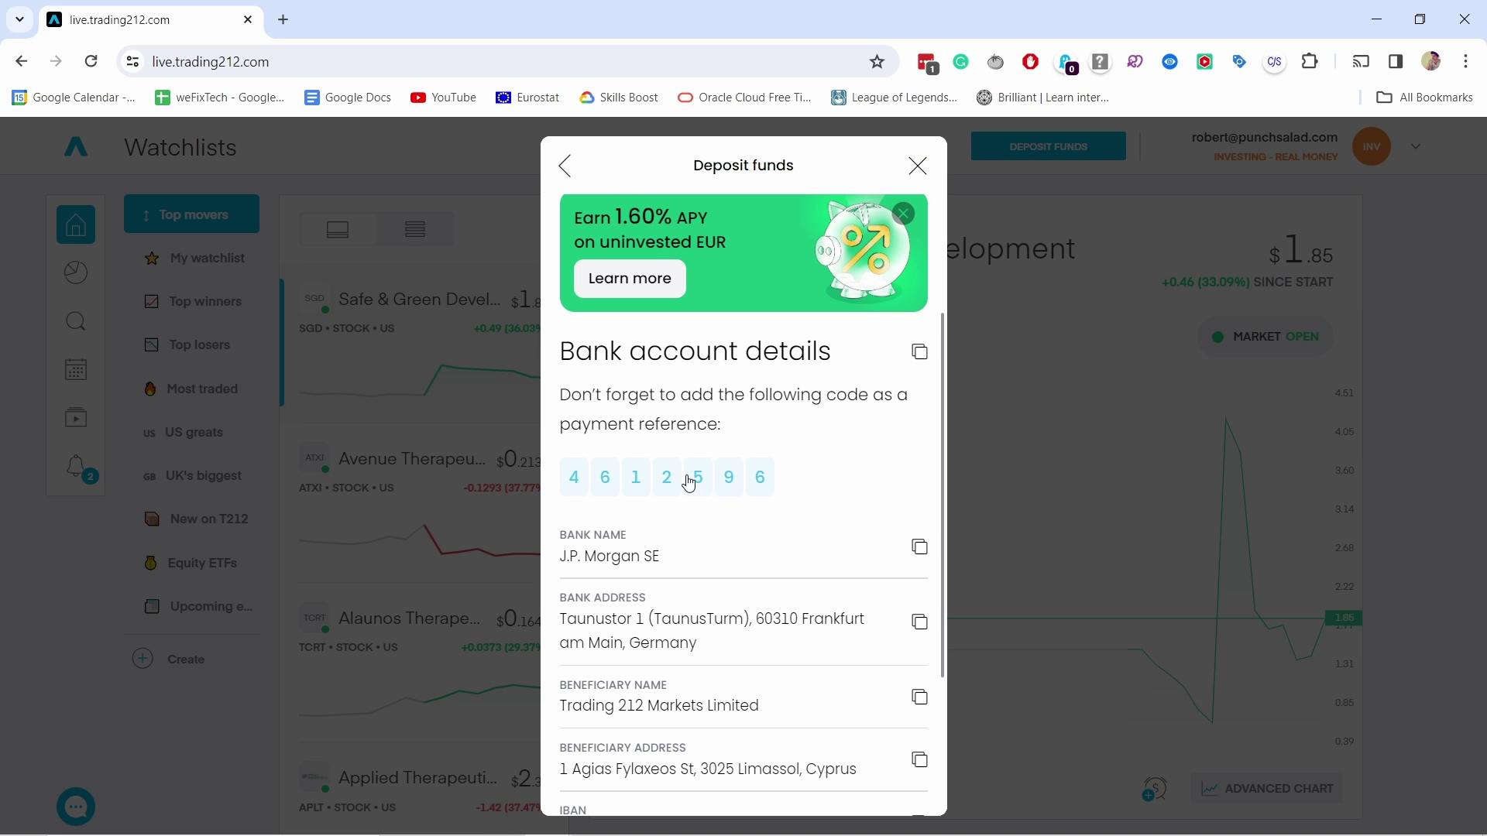
scroll(707, 422, "down", 3)
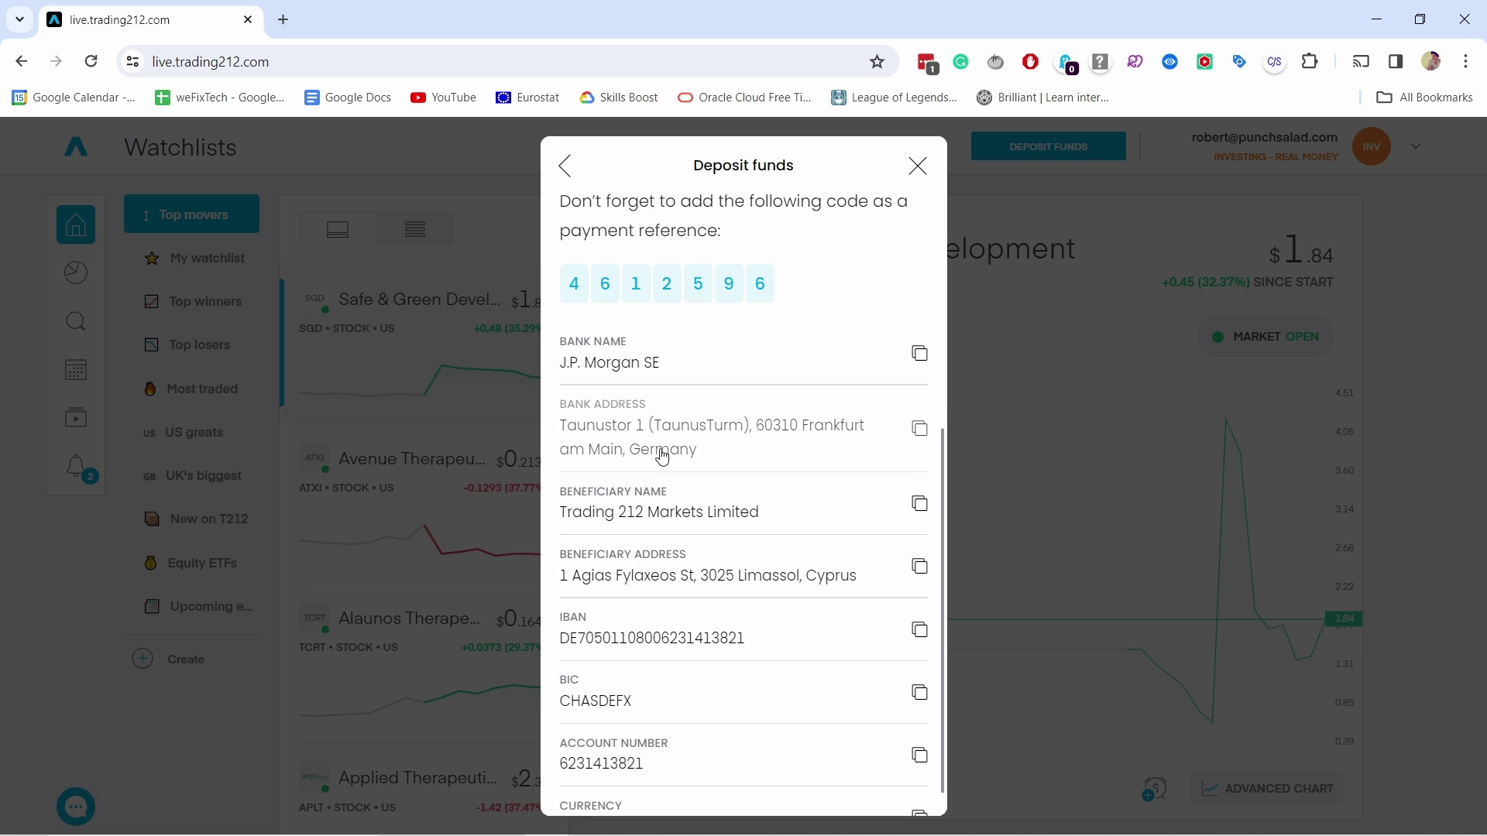
scroll(689, 534, "down", 1)
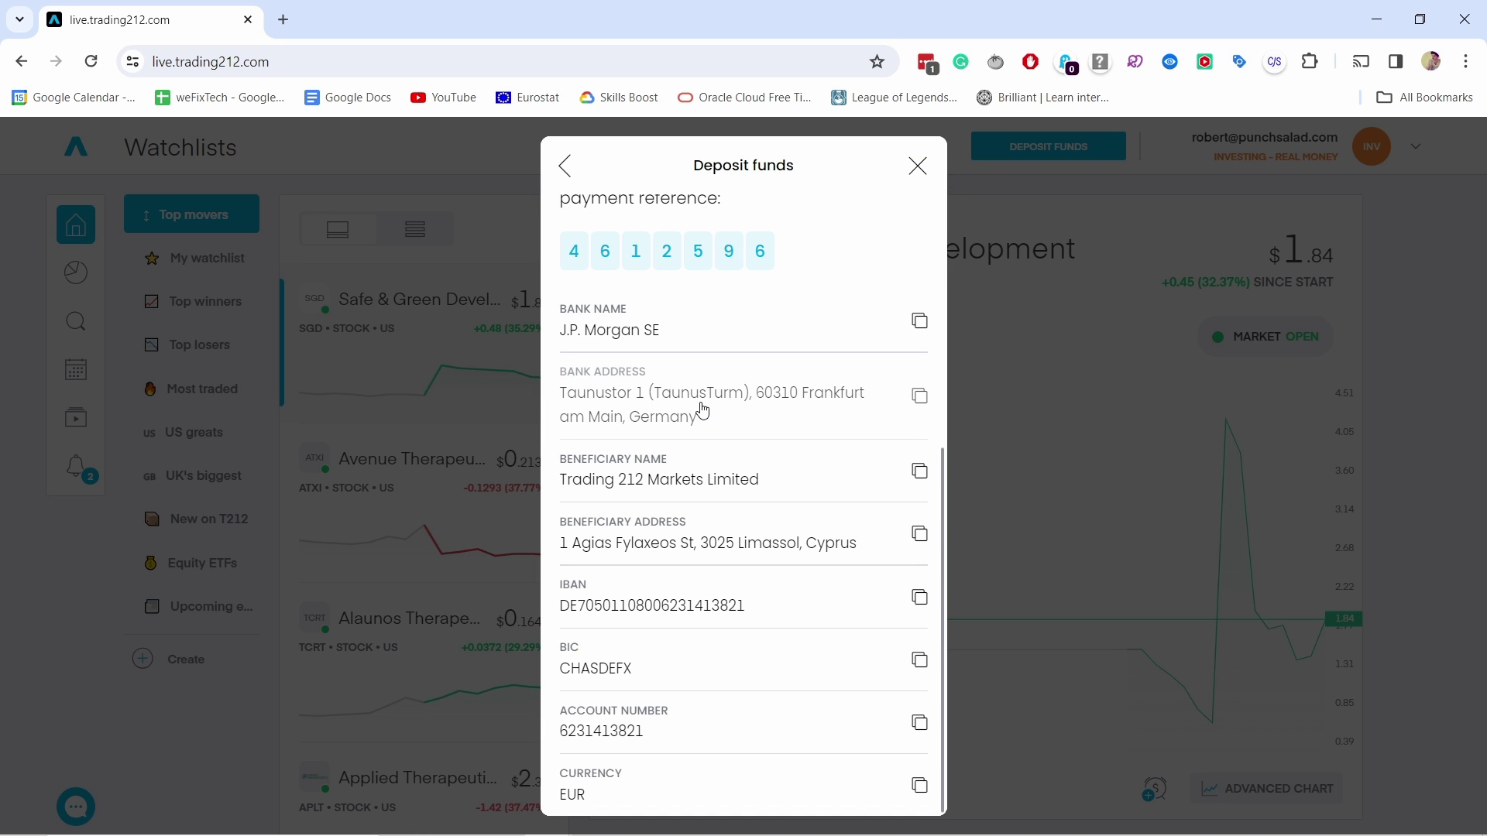
scroll(700, 439, "up", 4)
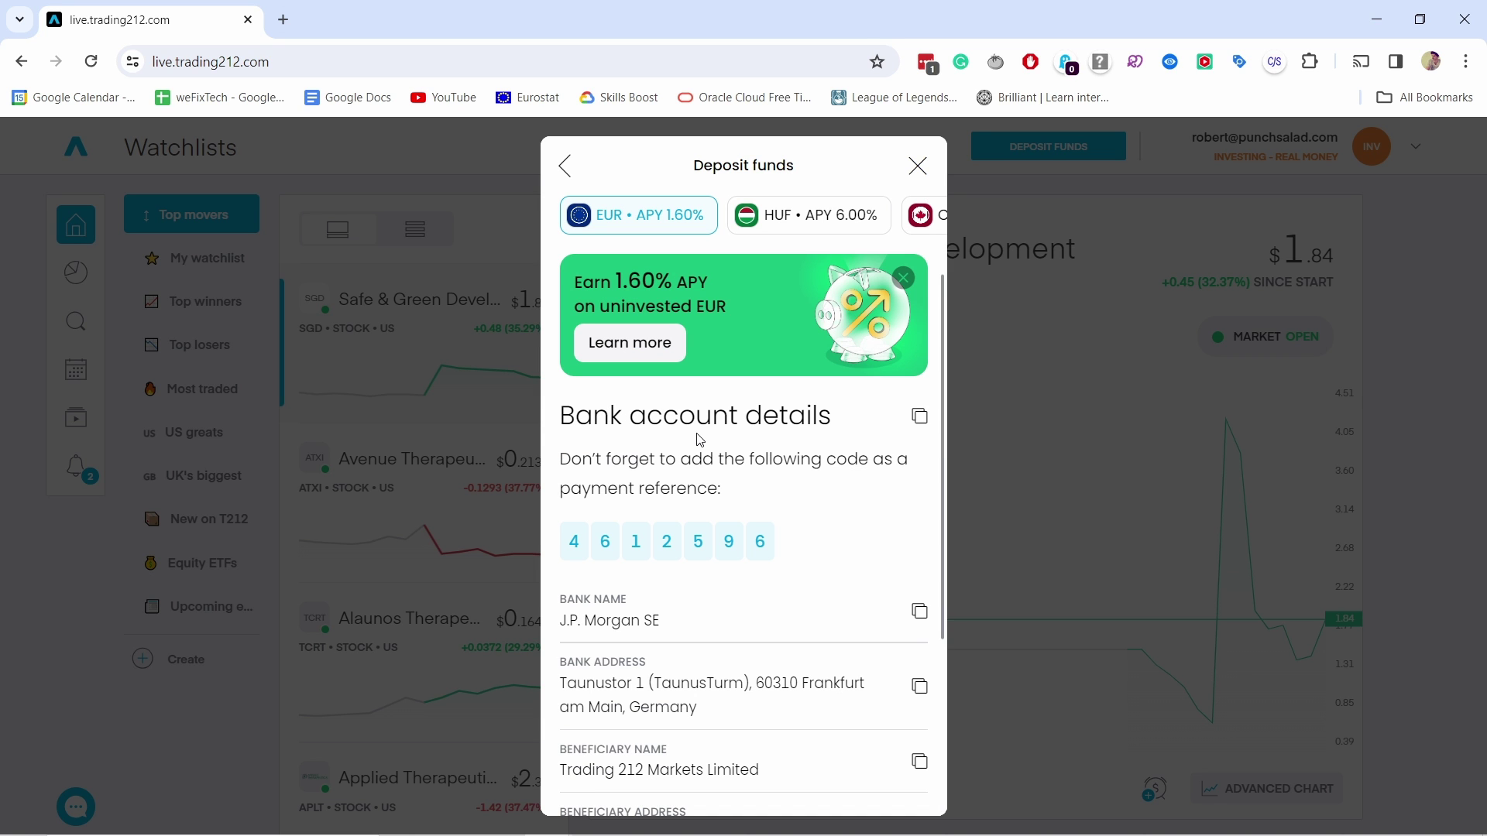
scroll(744, 654, "down", 3)
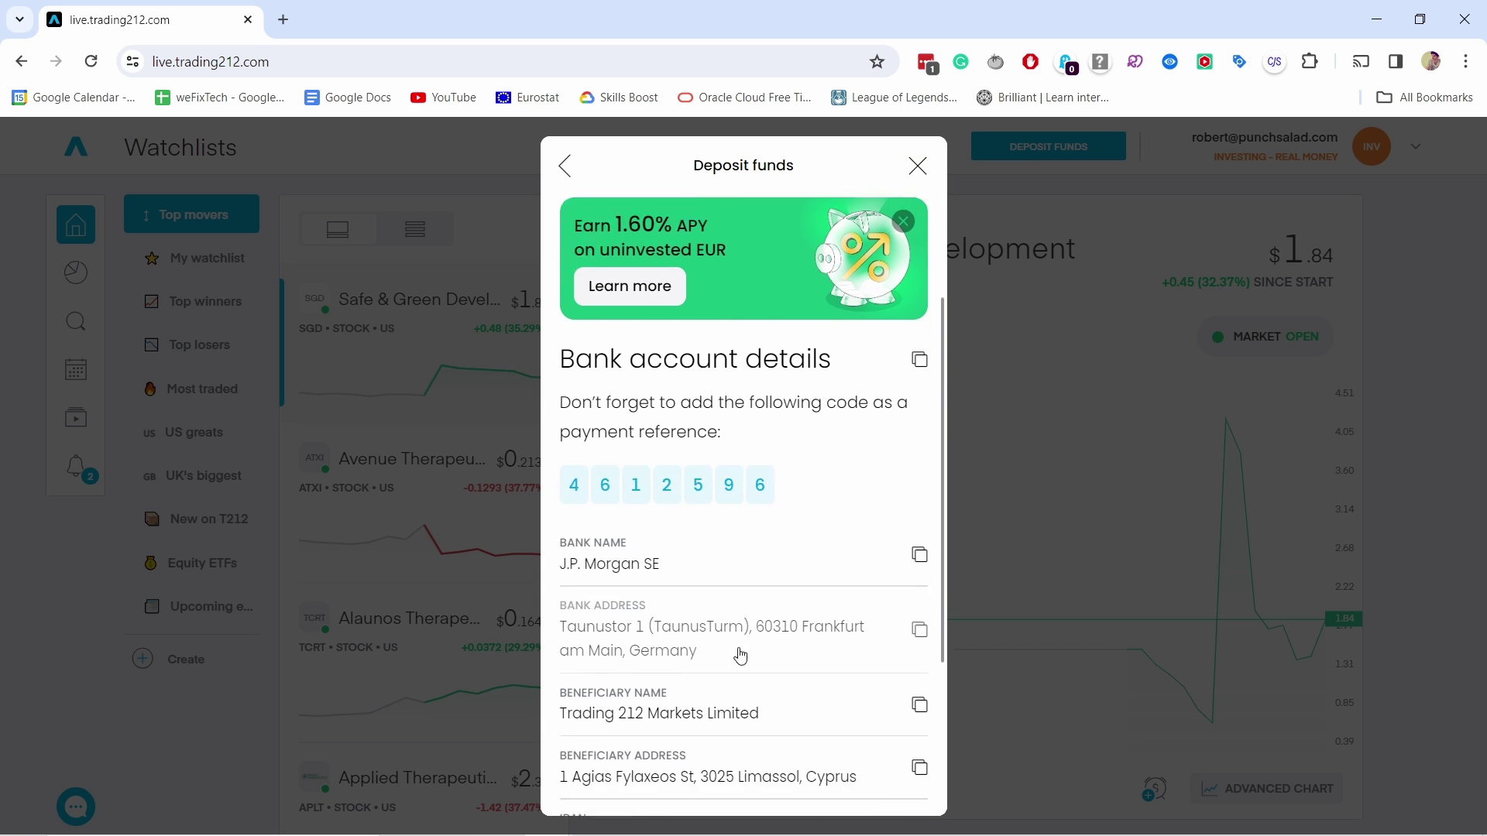
scroll(727, 651, "up", 3)
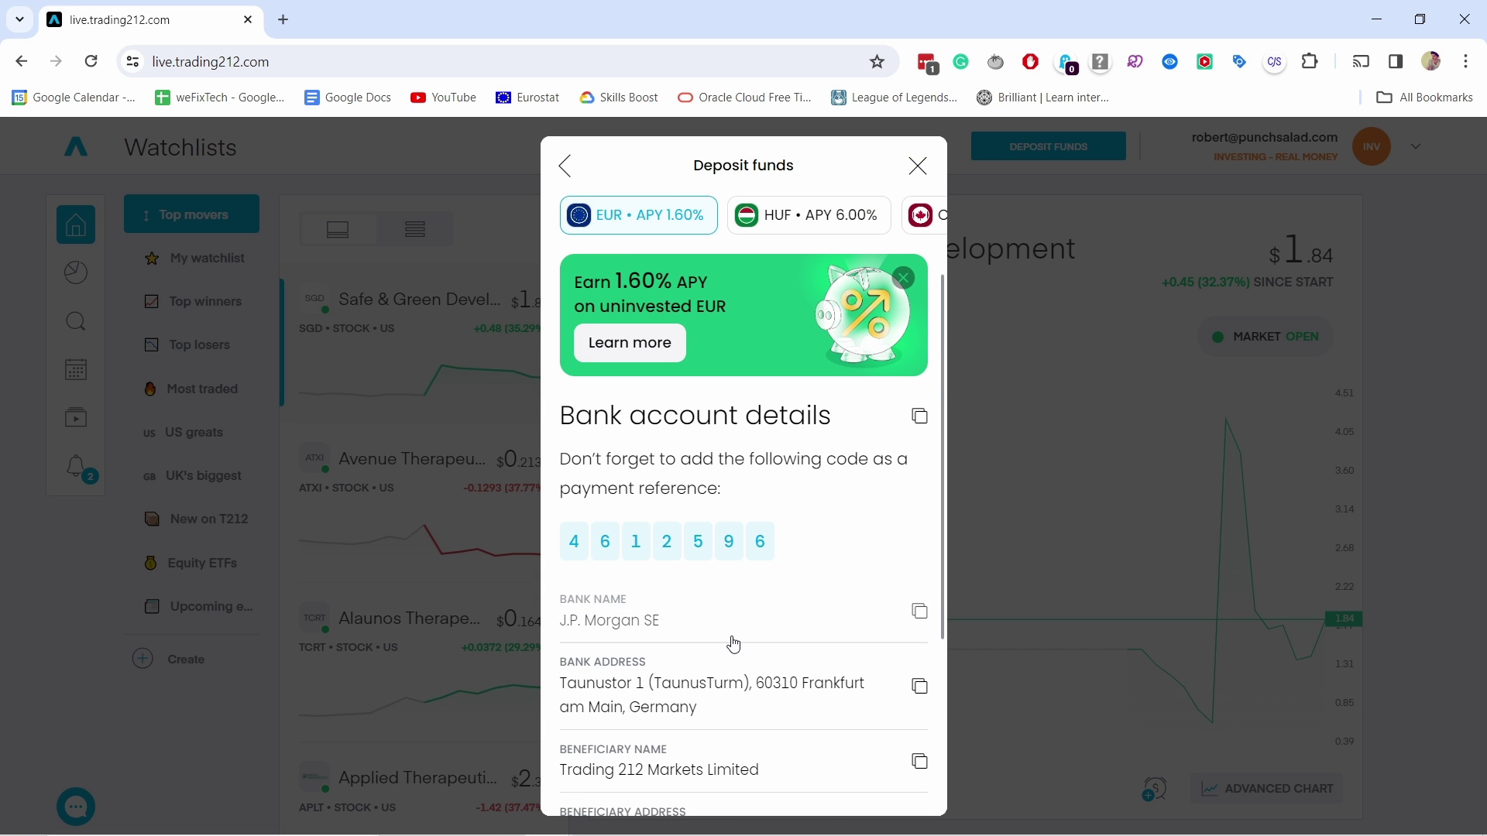
scroll(896, 524, "up", 2)
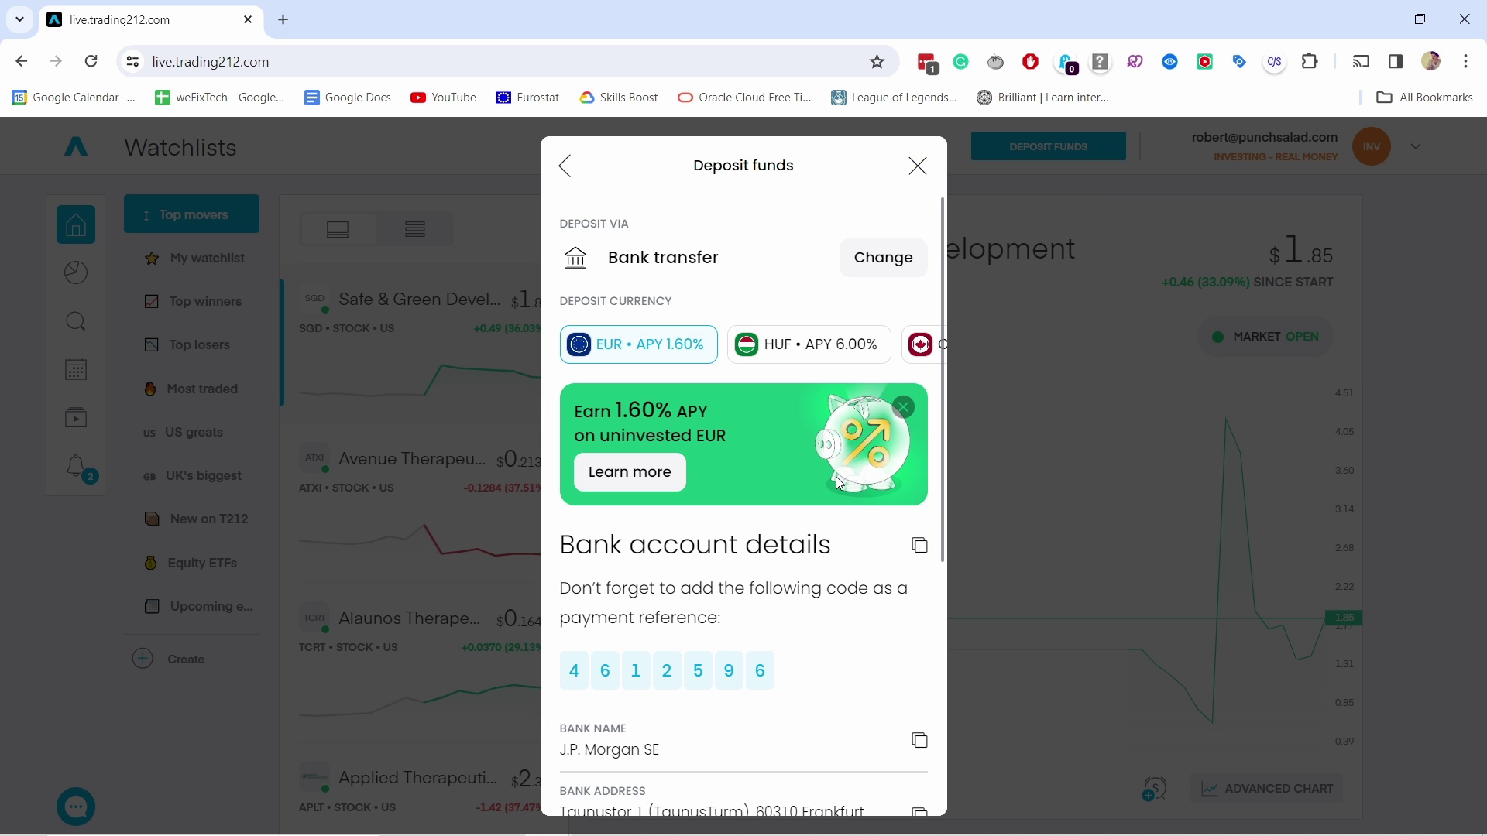
left_click(918, 166)
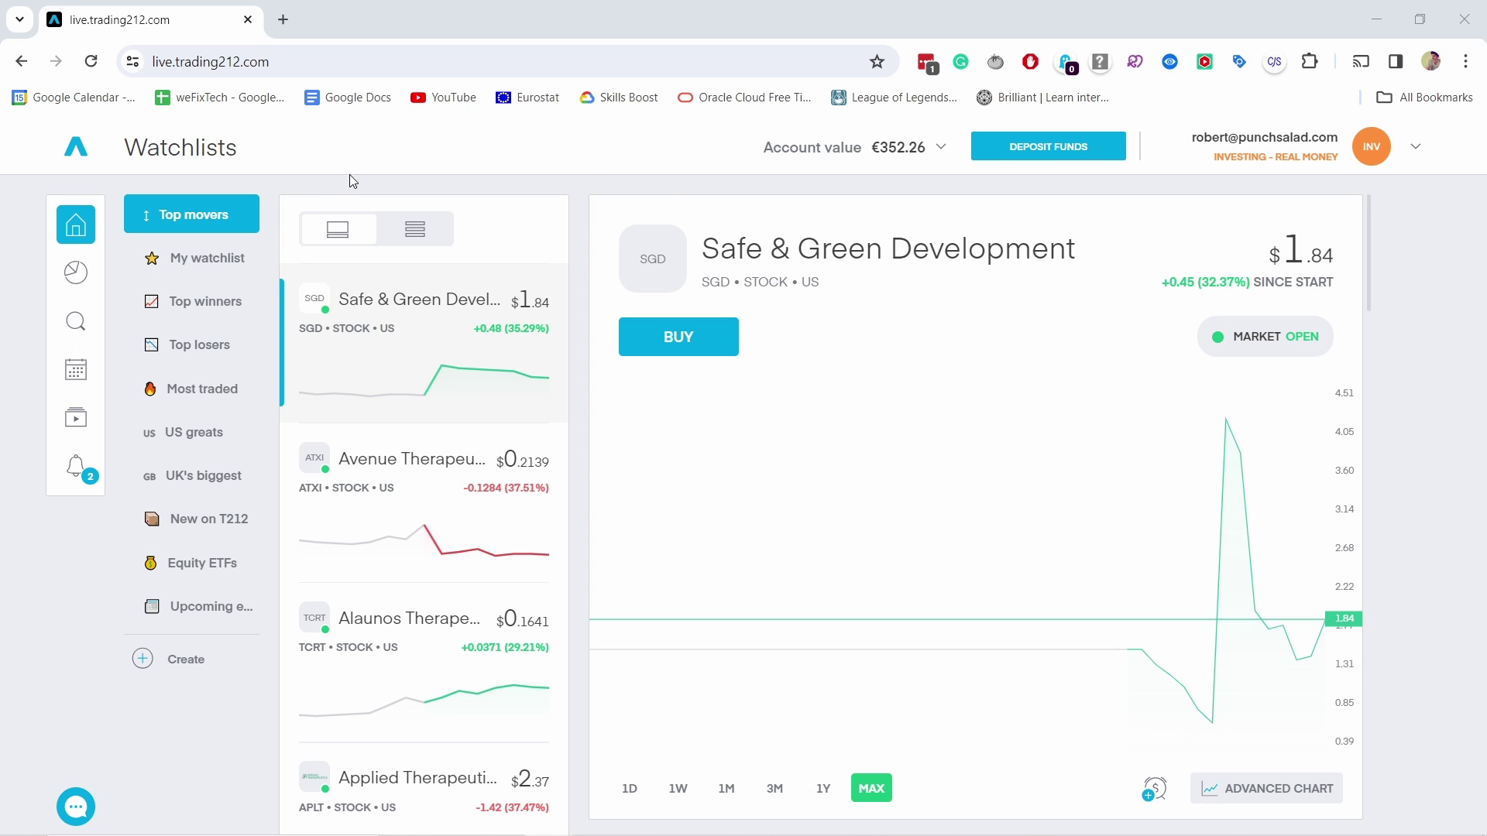
- Search for 'tesla' and browse the results, led by TSLA on NASDAQ at $237.20
left_click(76, 321)
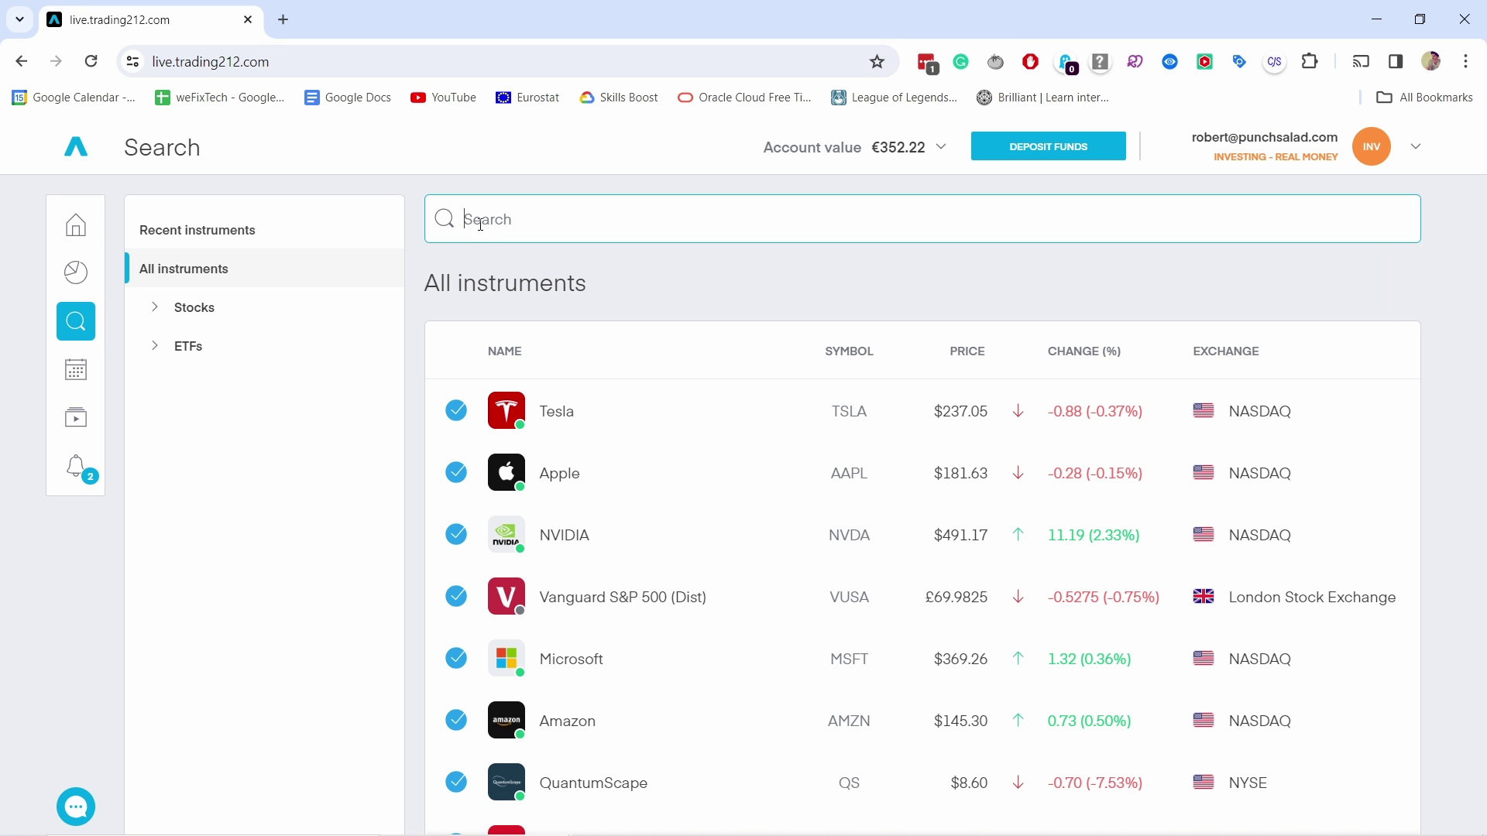
type("tesla")
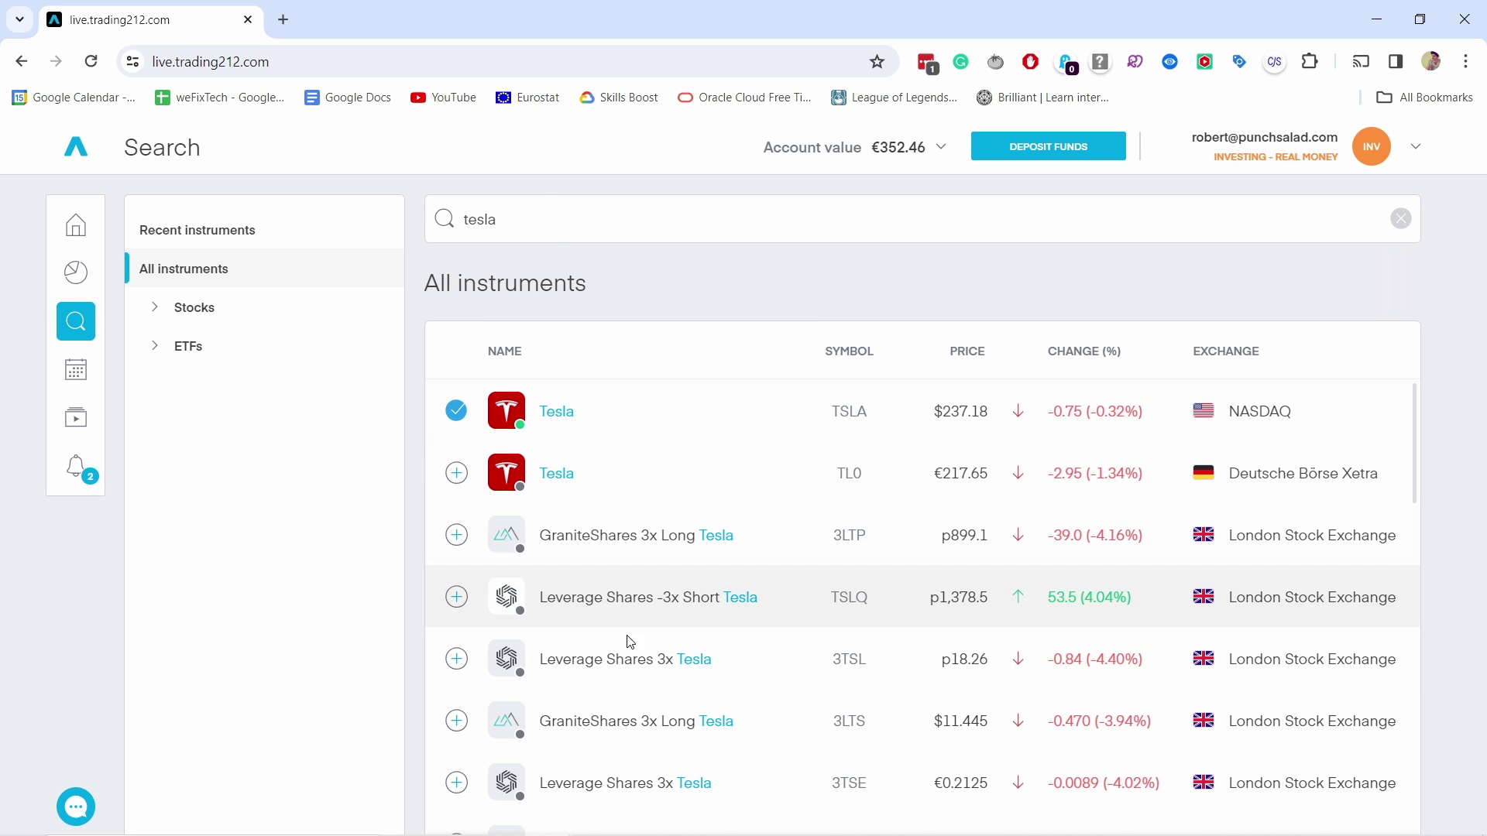
scroll(628, 657, "down", 2)
scroll(681, 458, "up", 2)
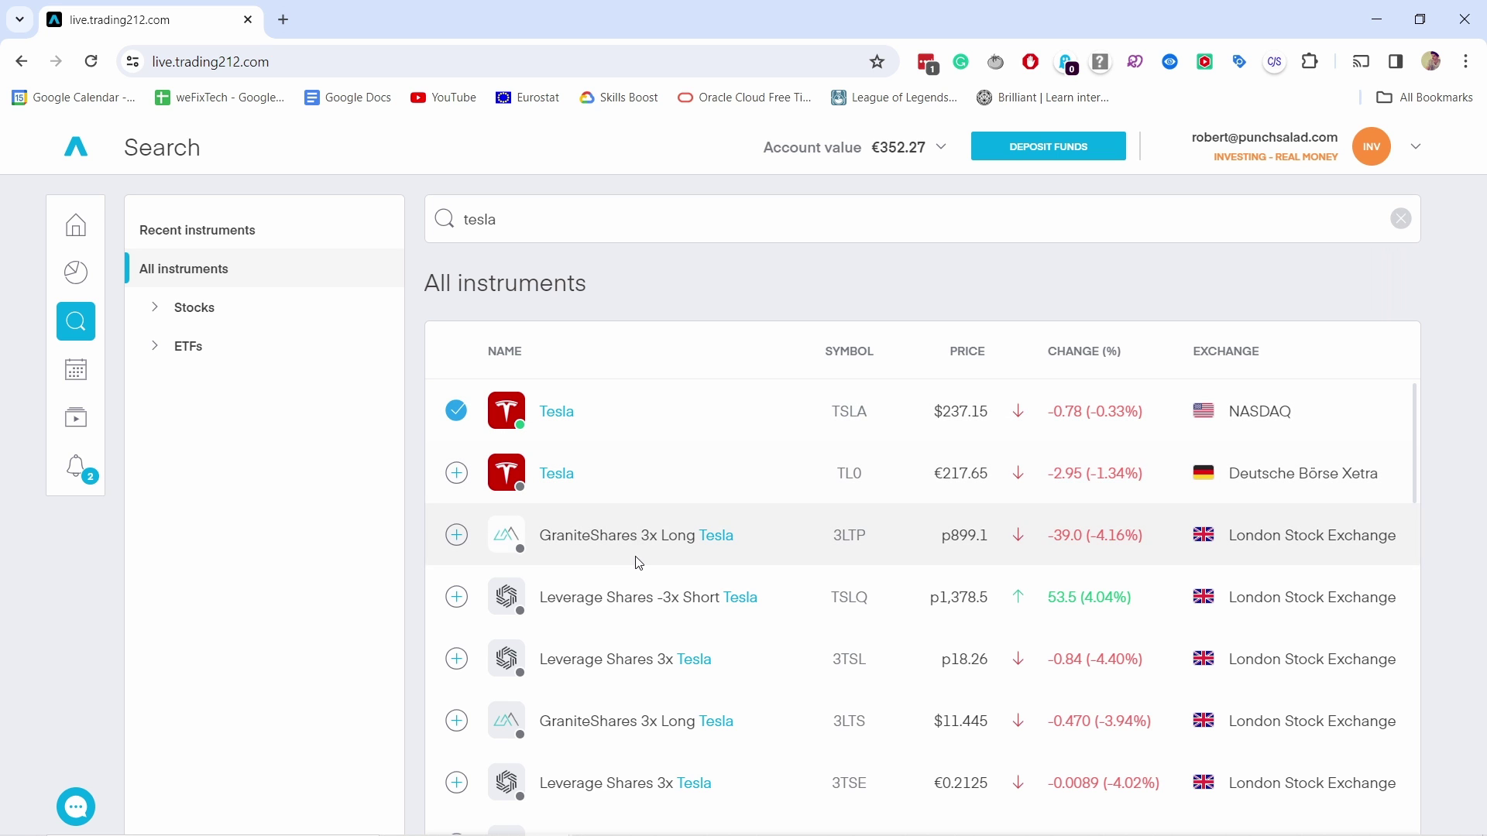
scroll(627, 456, "down", 1)
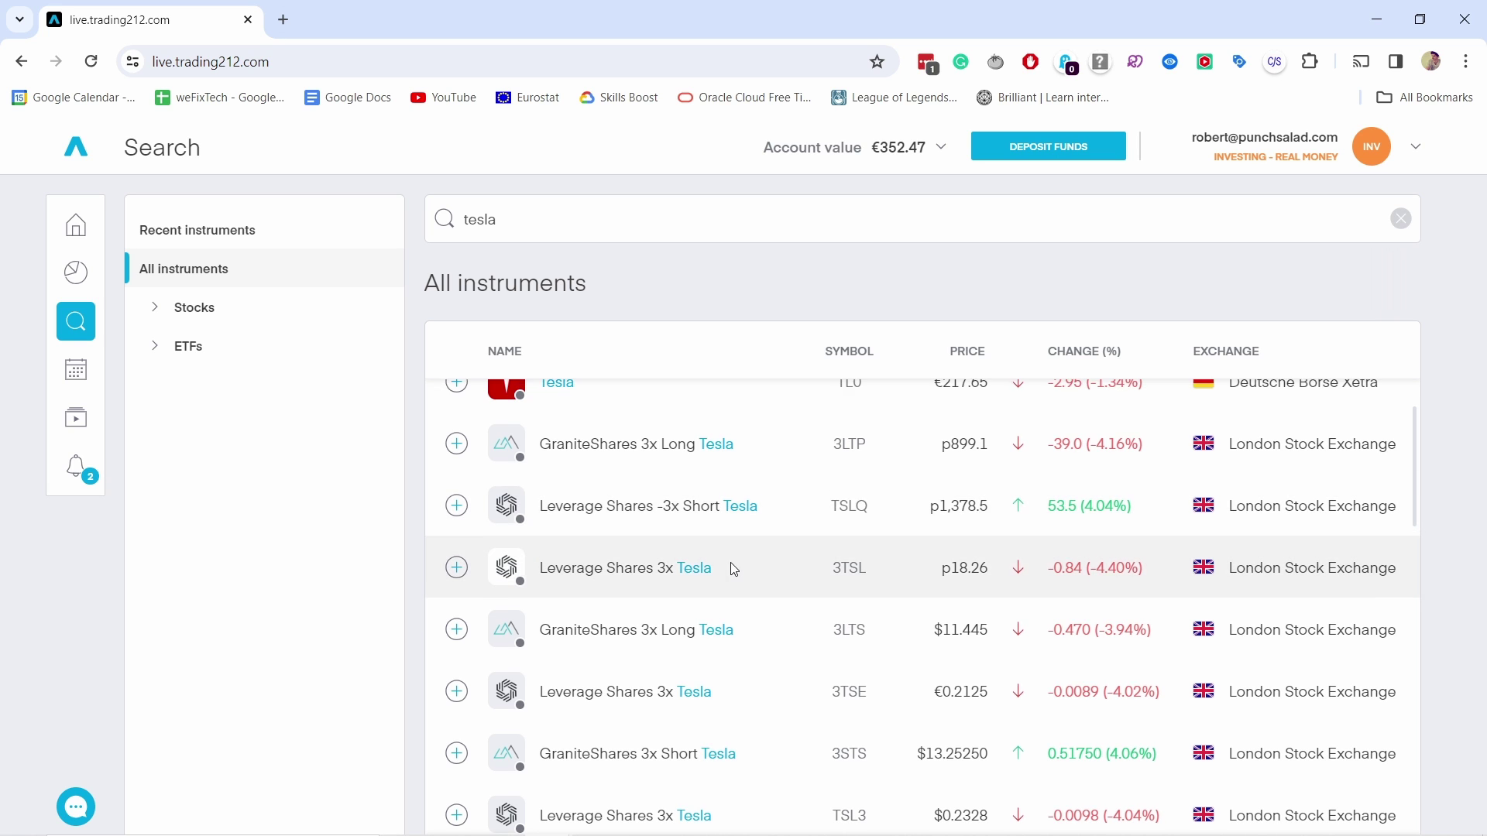
scroll(728, 569, "up", 2)
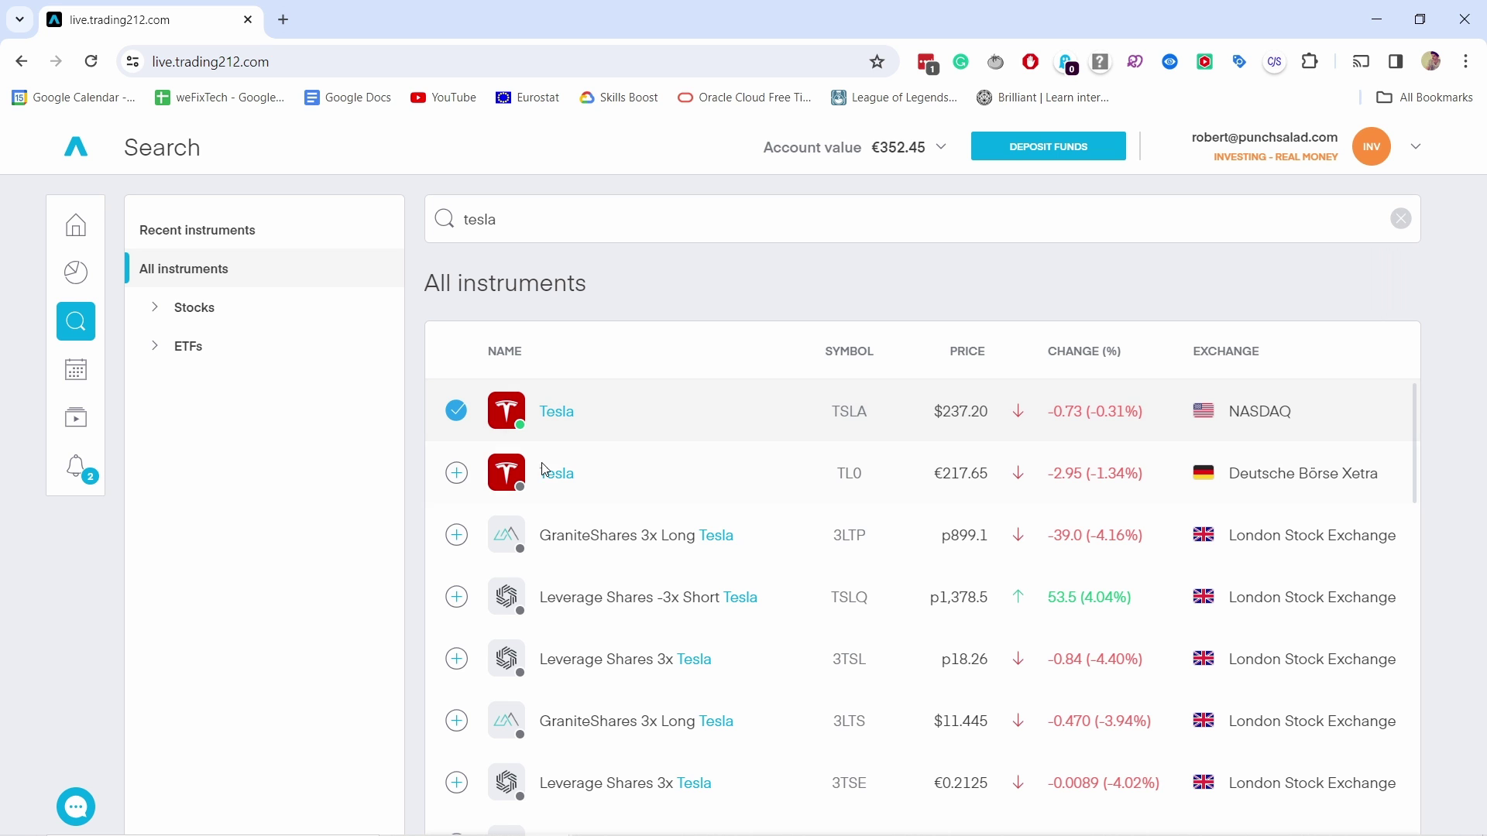
- Open the Tesla (TSLA, NASDAQ) instrument panel showing the €2.28 holding
left_click(558, 413)
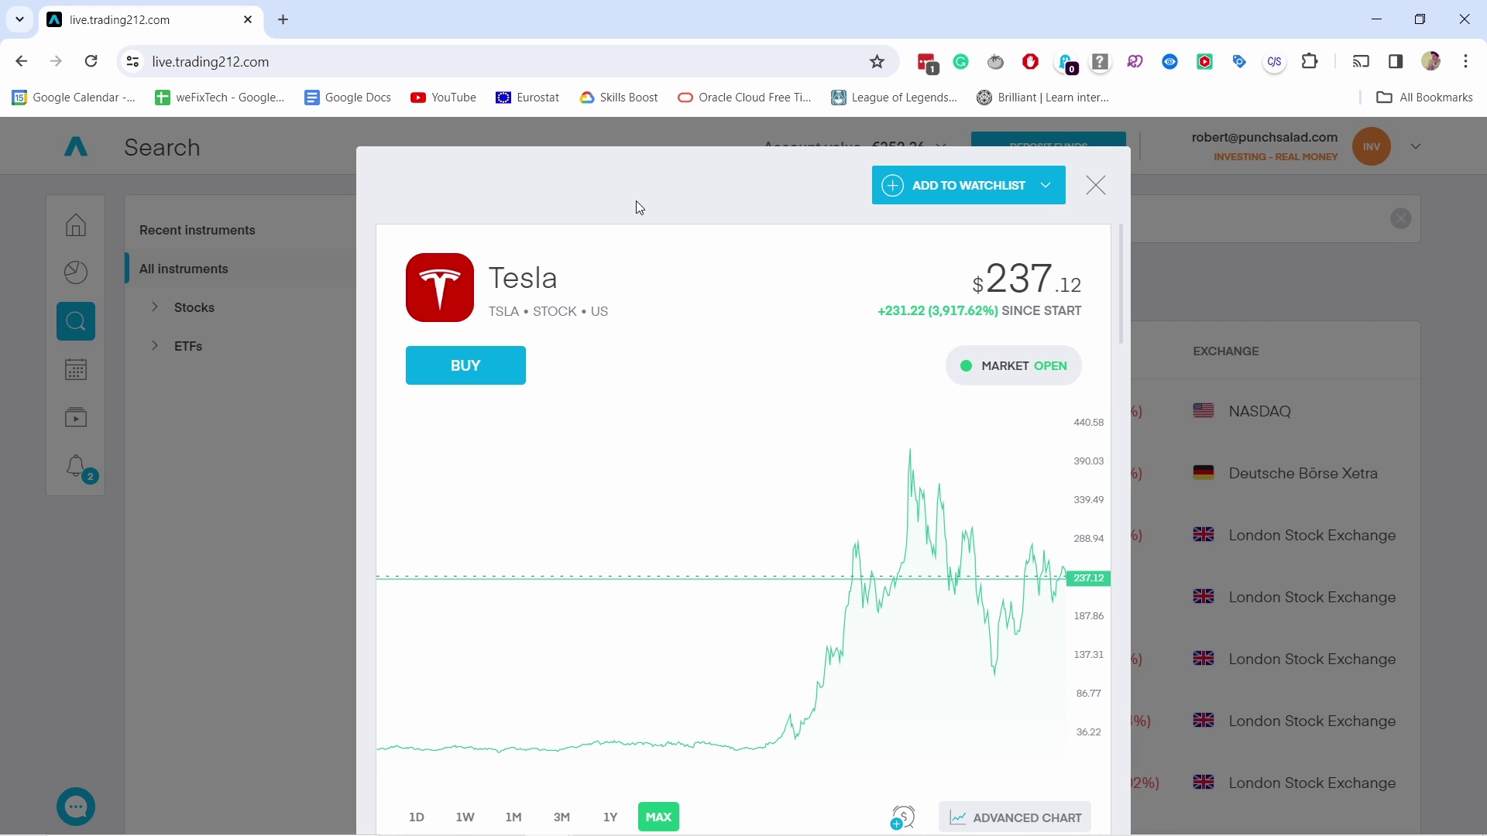
scroll(830, 315, "down", 3)
scroll(777, 336, "up", 3)
scroll(955, 361, "down", 5)
scroll(769, 299, "up", 3)
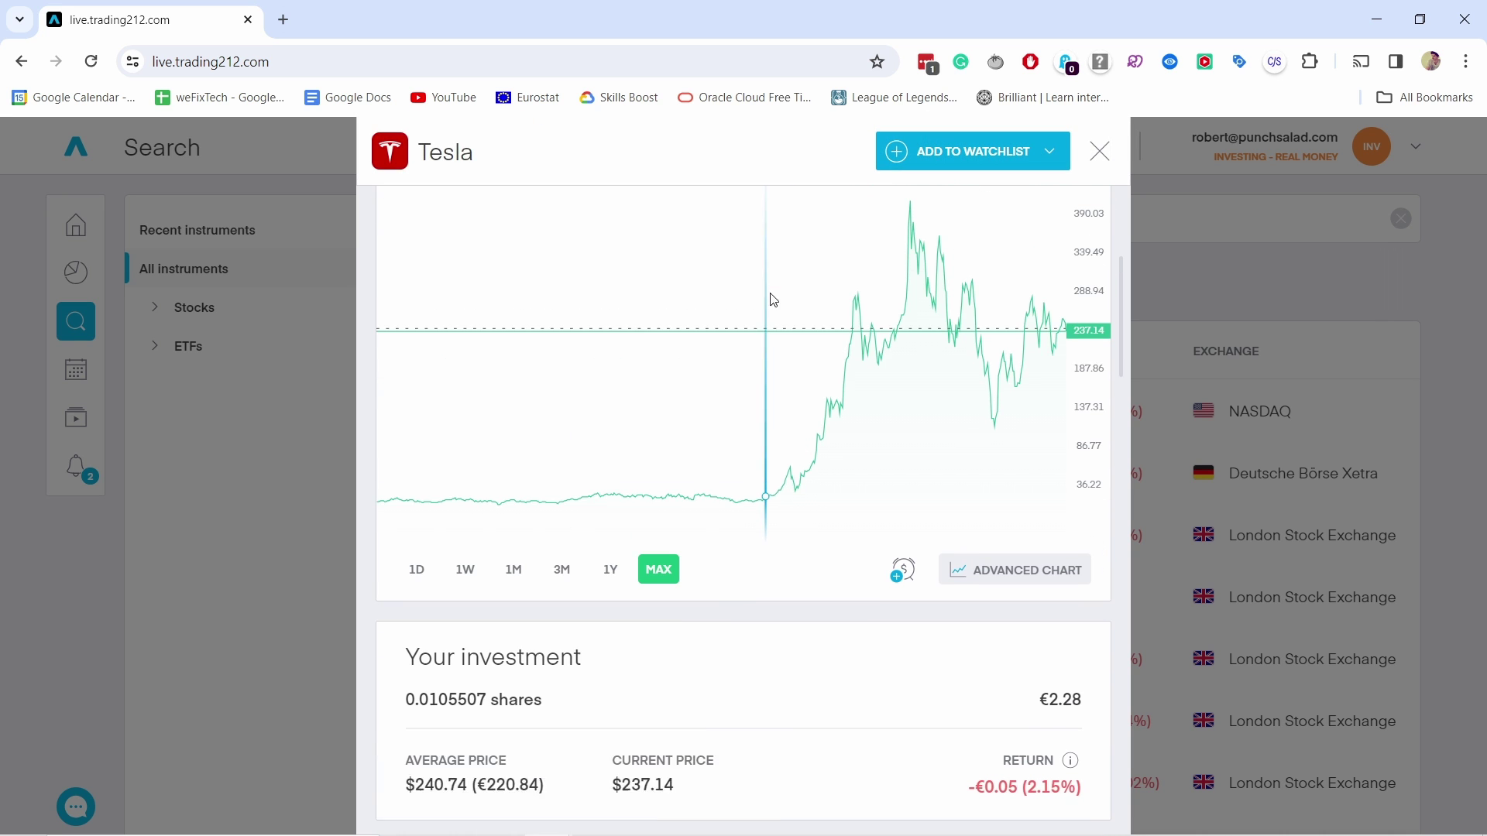
left_click(573, 629)
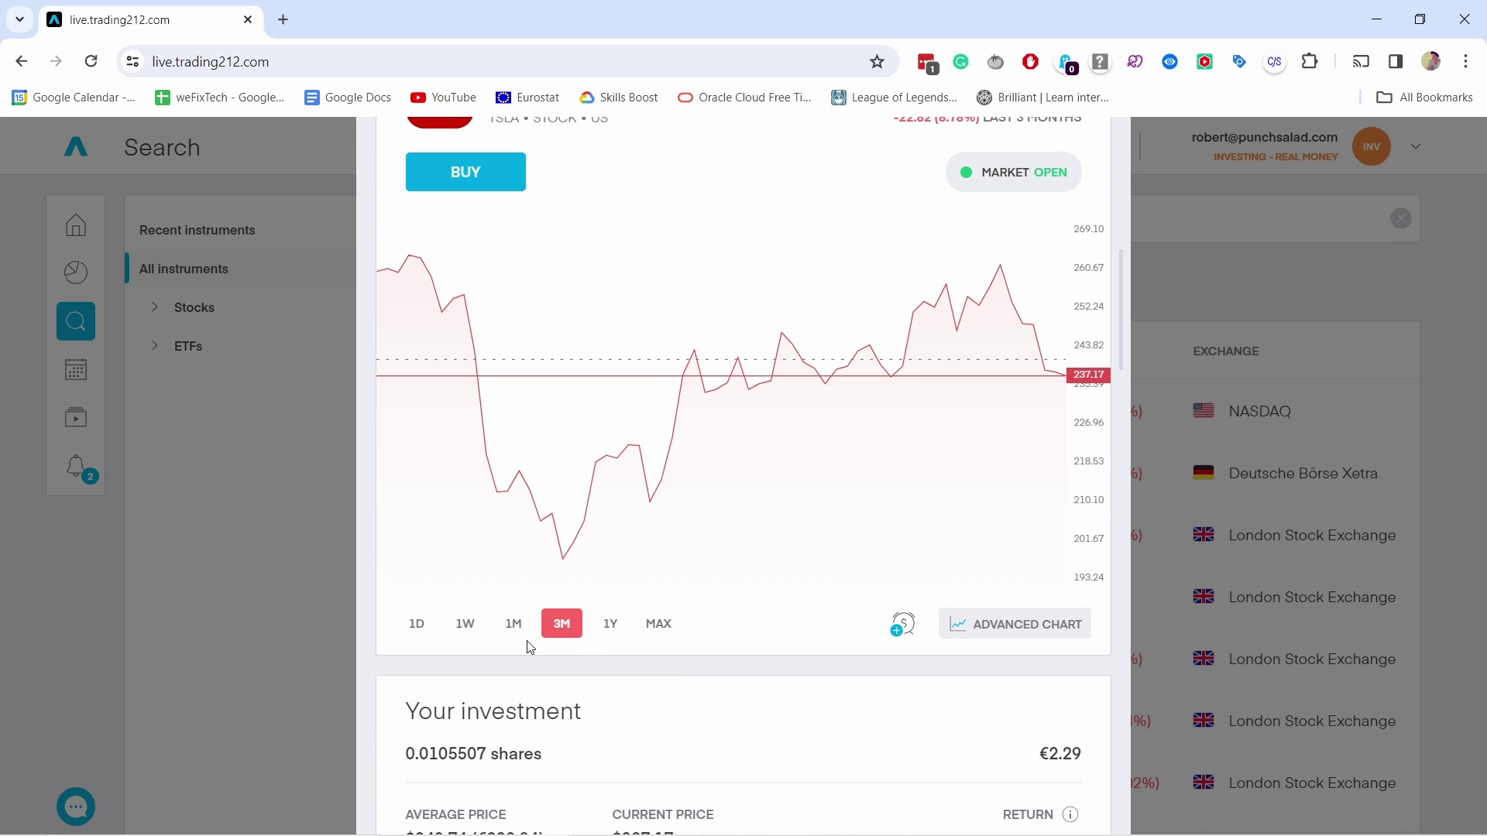
left_click(659, 624)
scroll(682, 464, "down", 4)
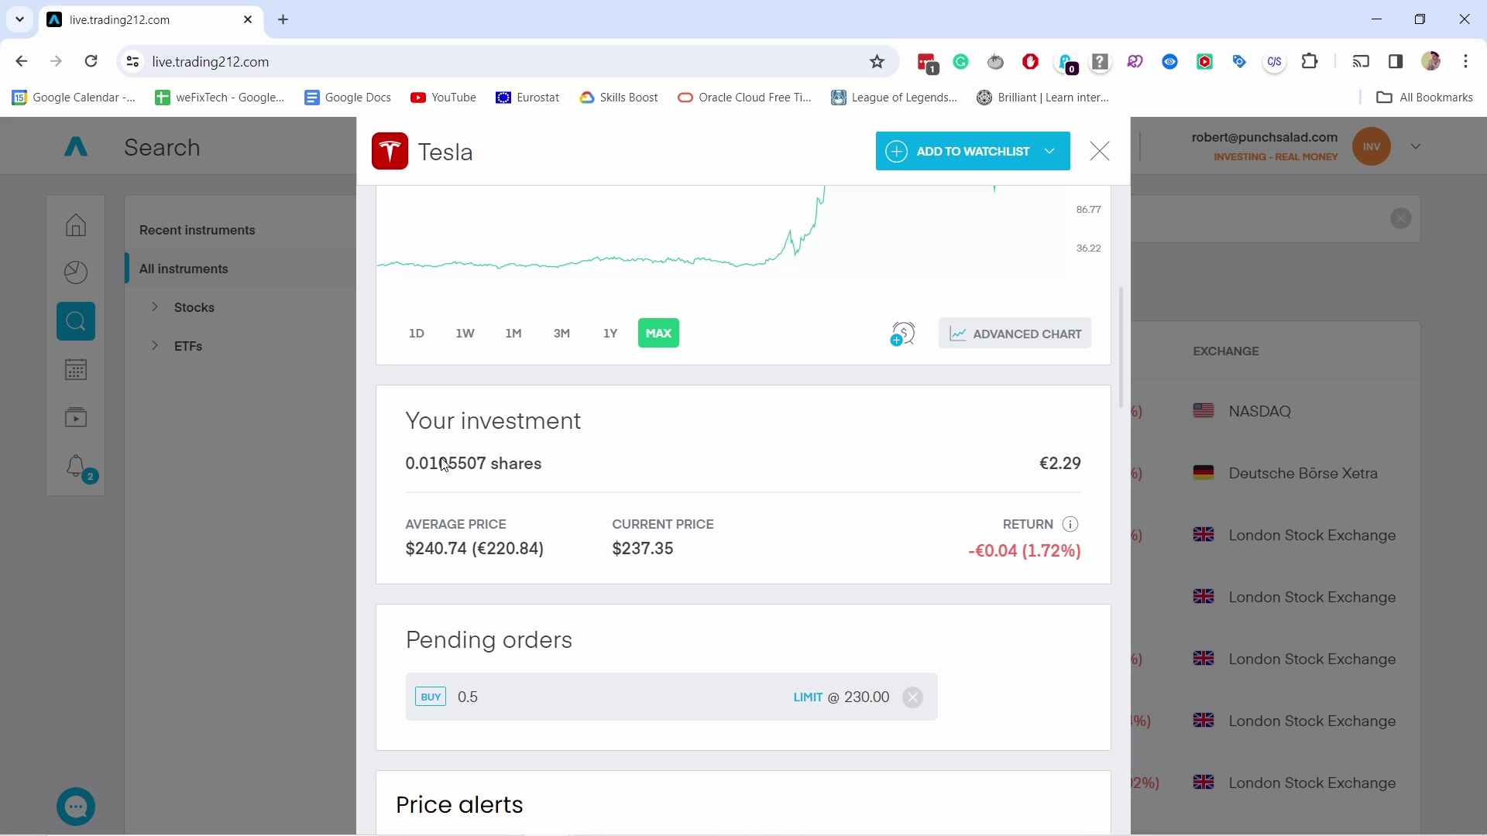
- Cancel the pending BUY 0.5 LIMIT @ 230.00 Tesla order, leaving only the 10% price alert
scroll(444, 465, "down", 1)
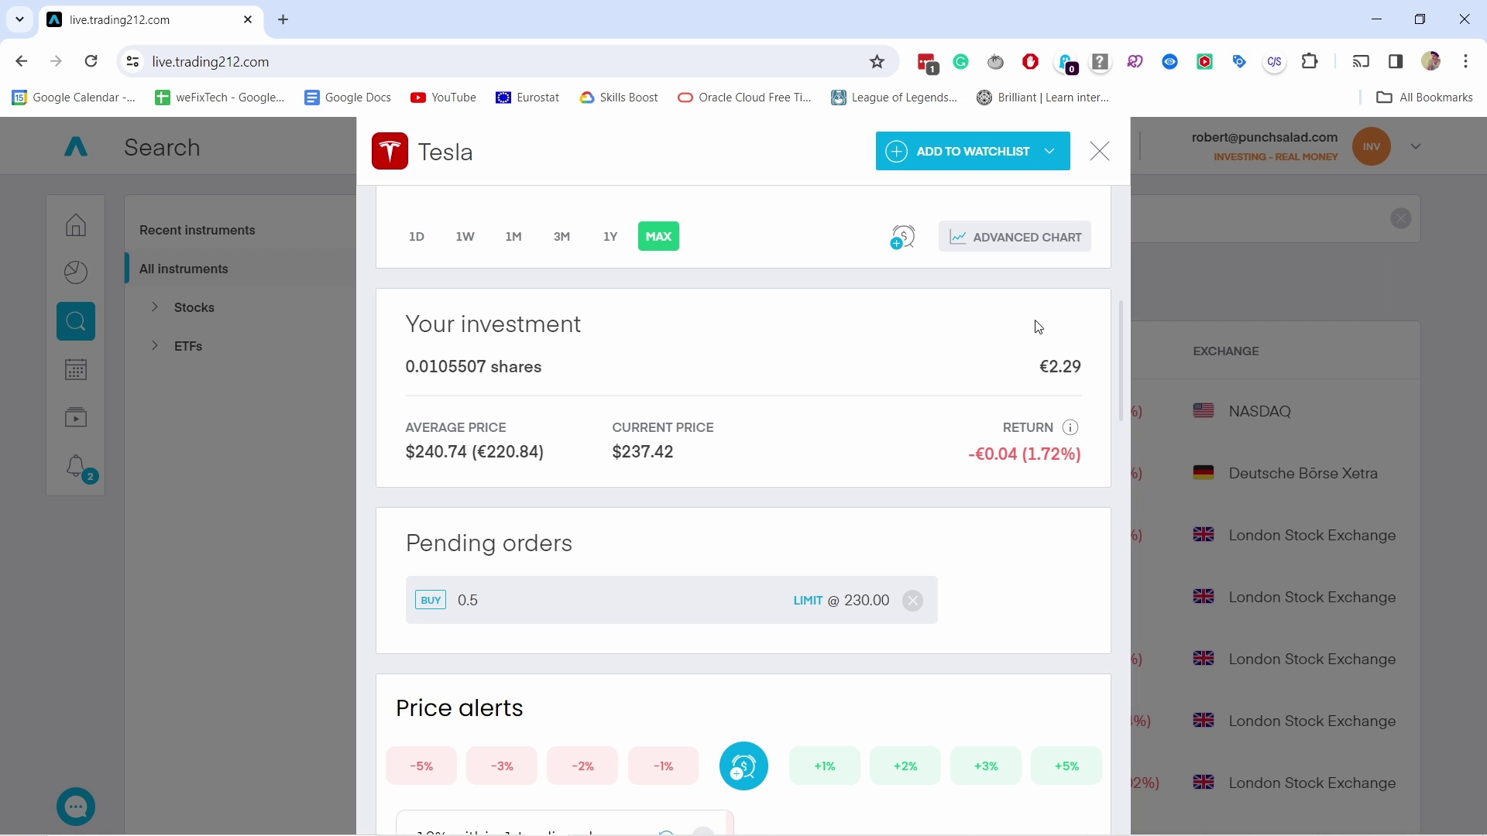
scroll(879, 323, "down", 2)
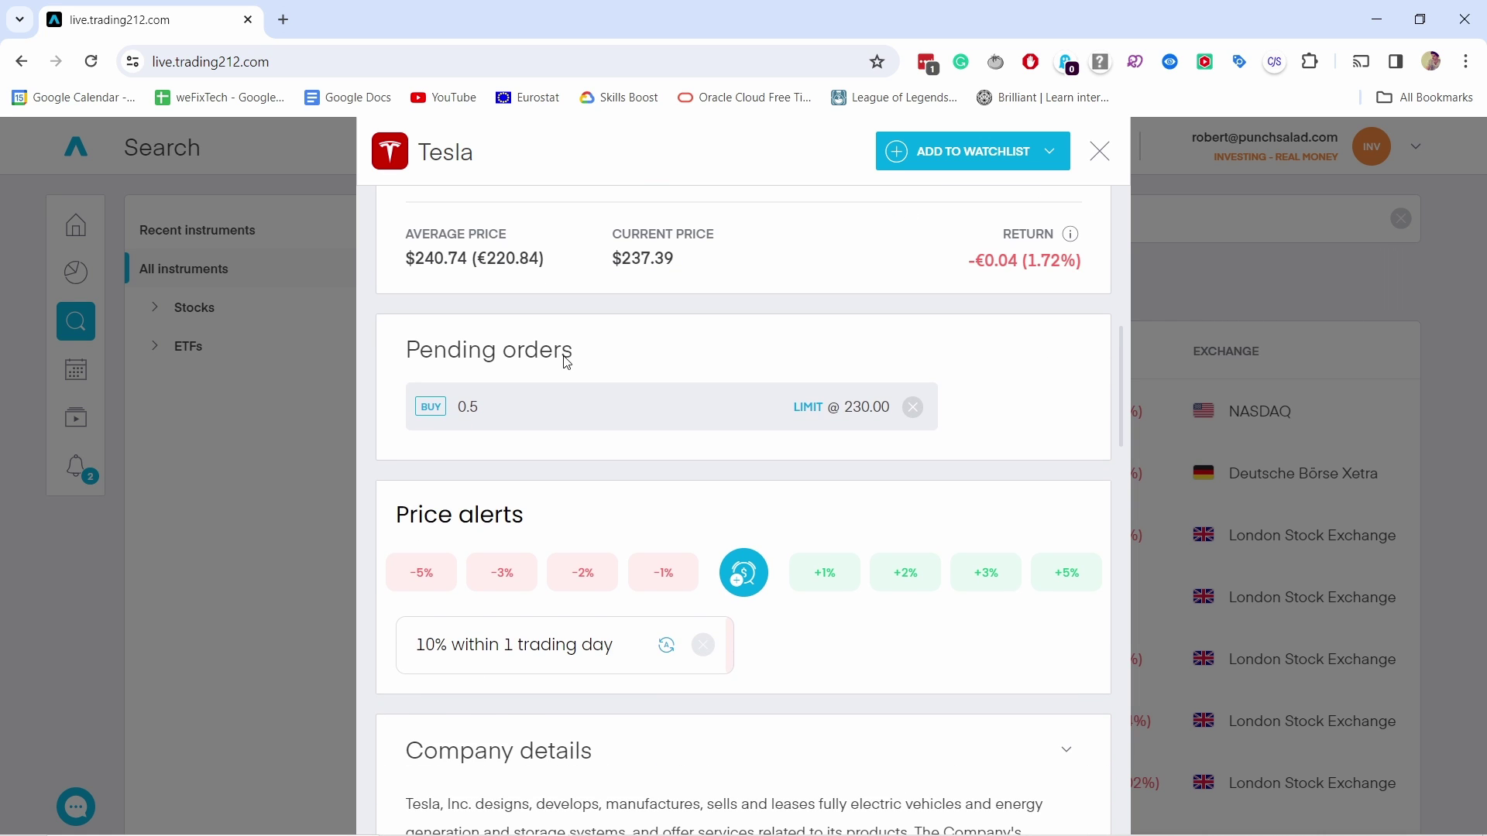
left_click(912, 408)
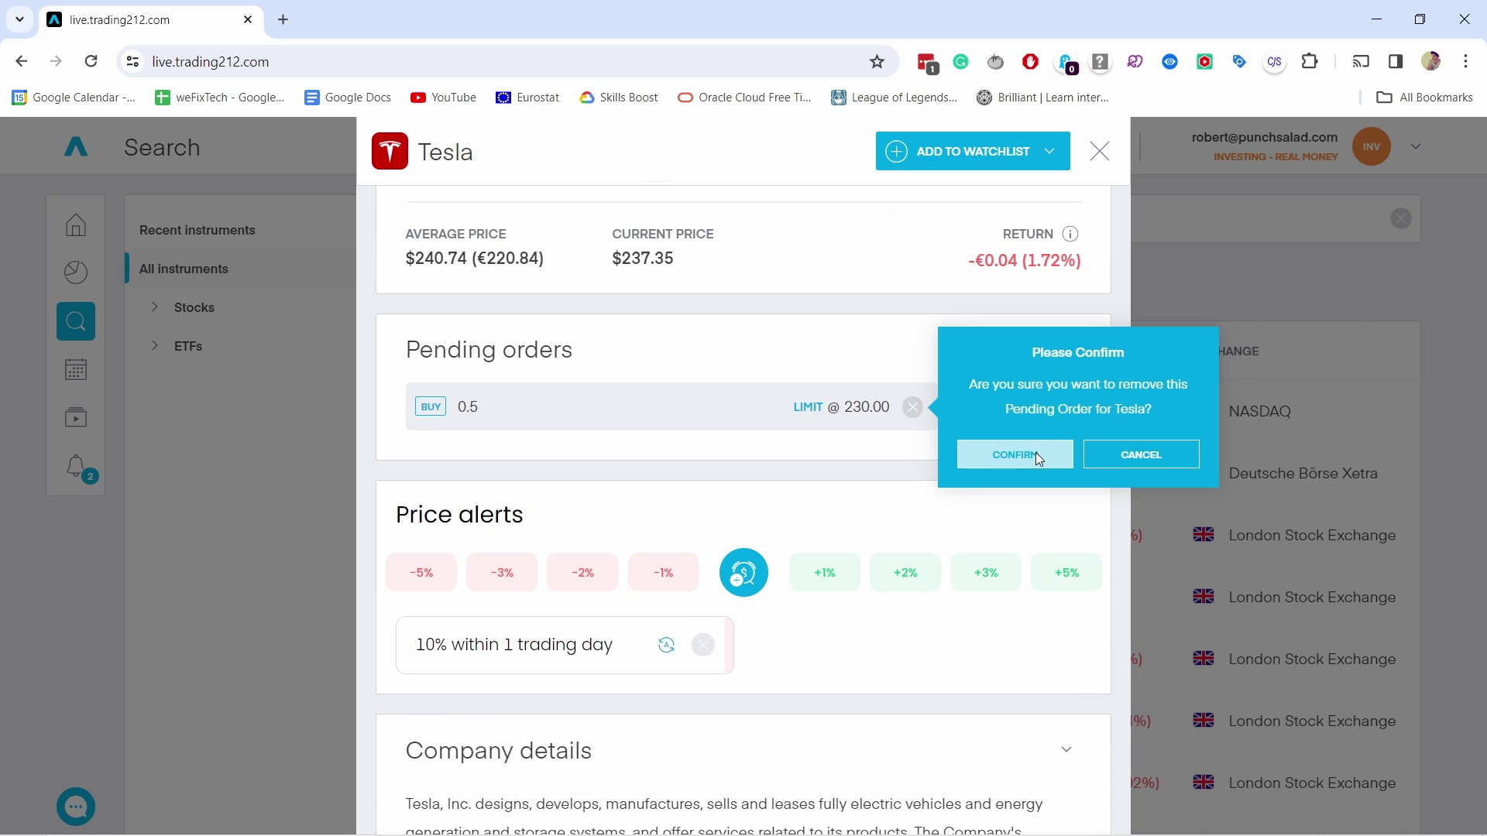
left_click(995, 454)
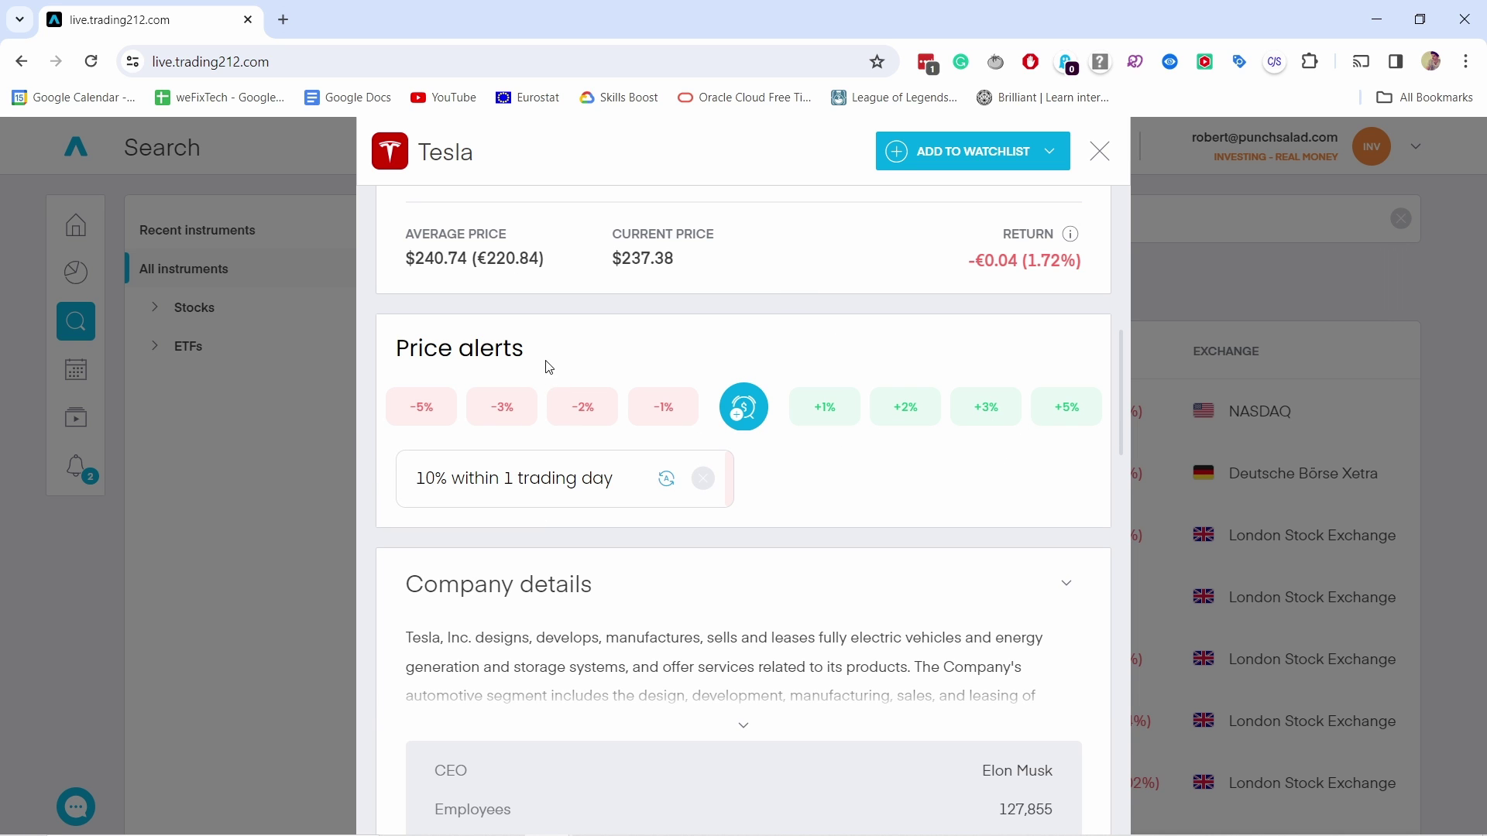
scroll(710, 361, "down", 1)
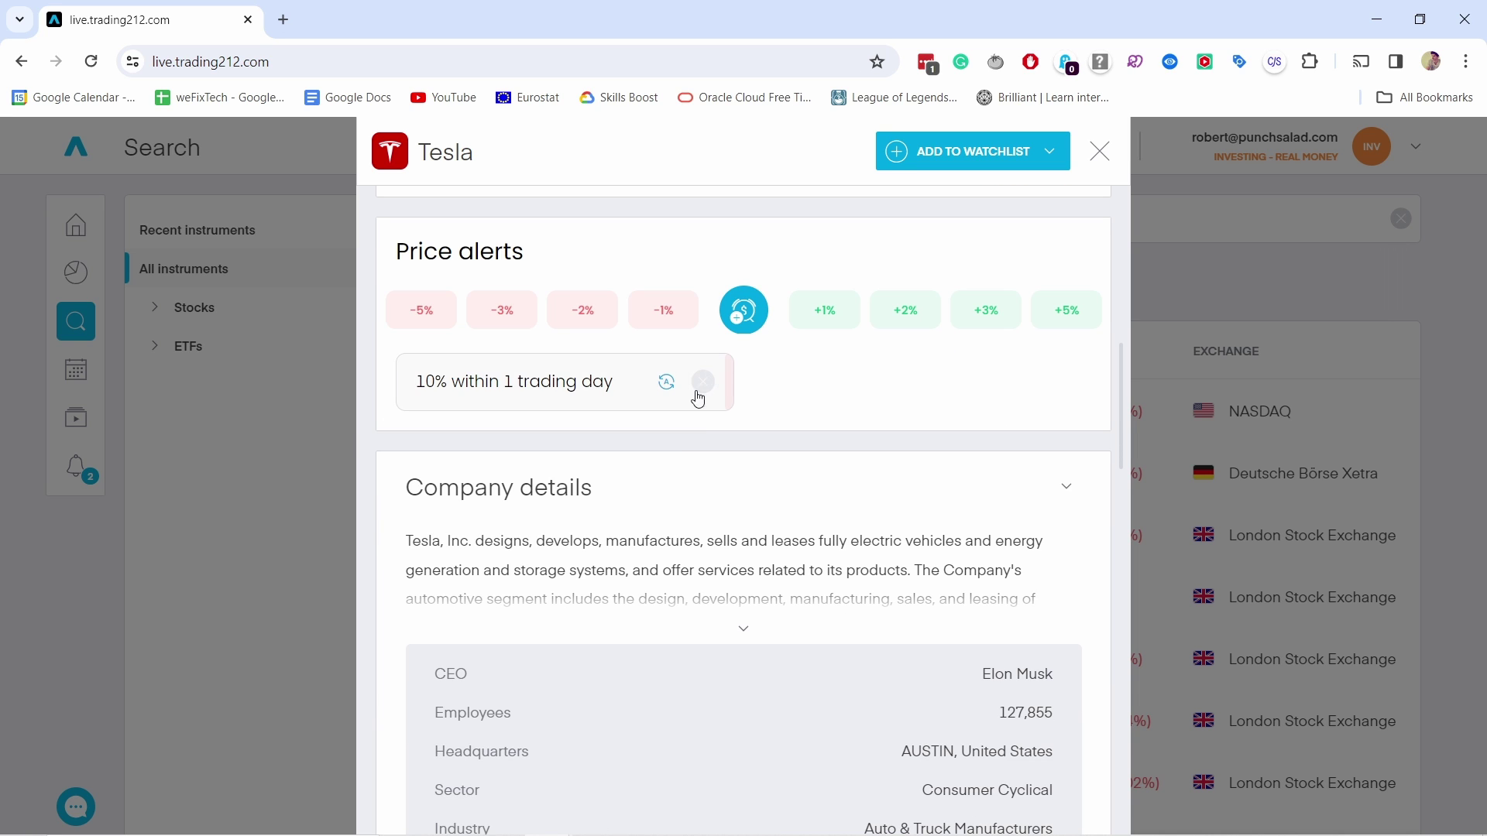
scroll(758, 399, "down", 1)
left_click_drag(1120, 404, 1110, 520)
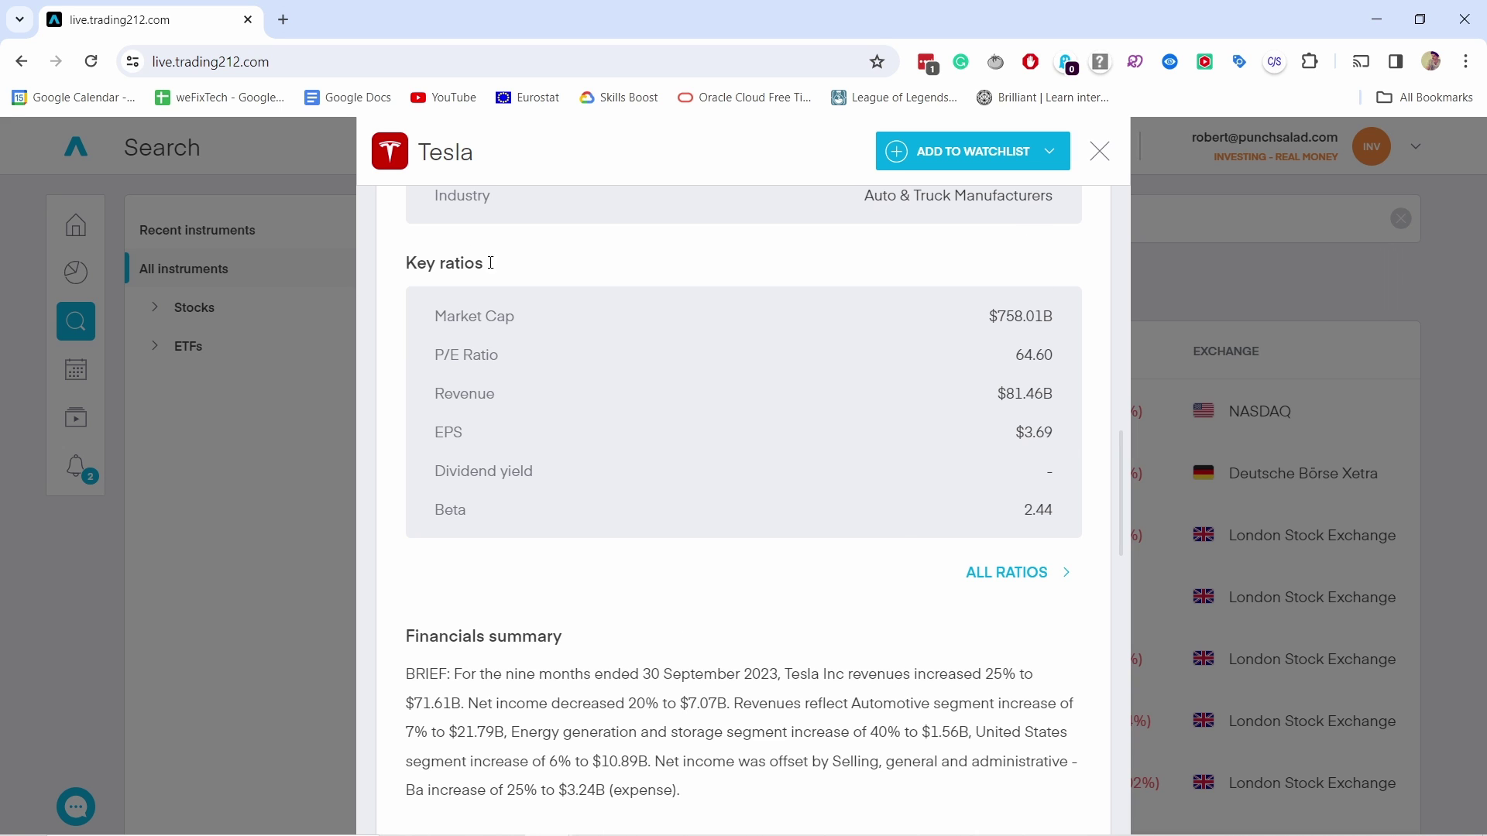
left_click_drag(435, 476, 541, 475)
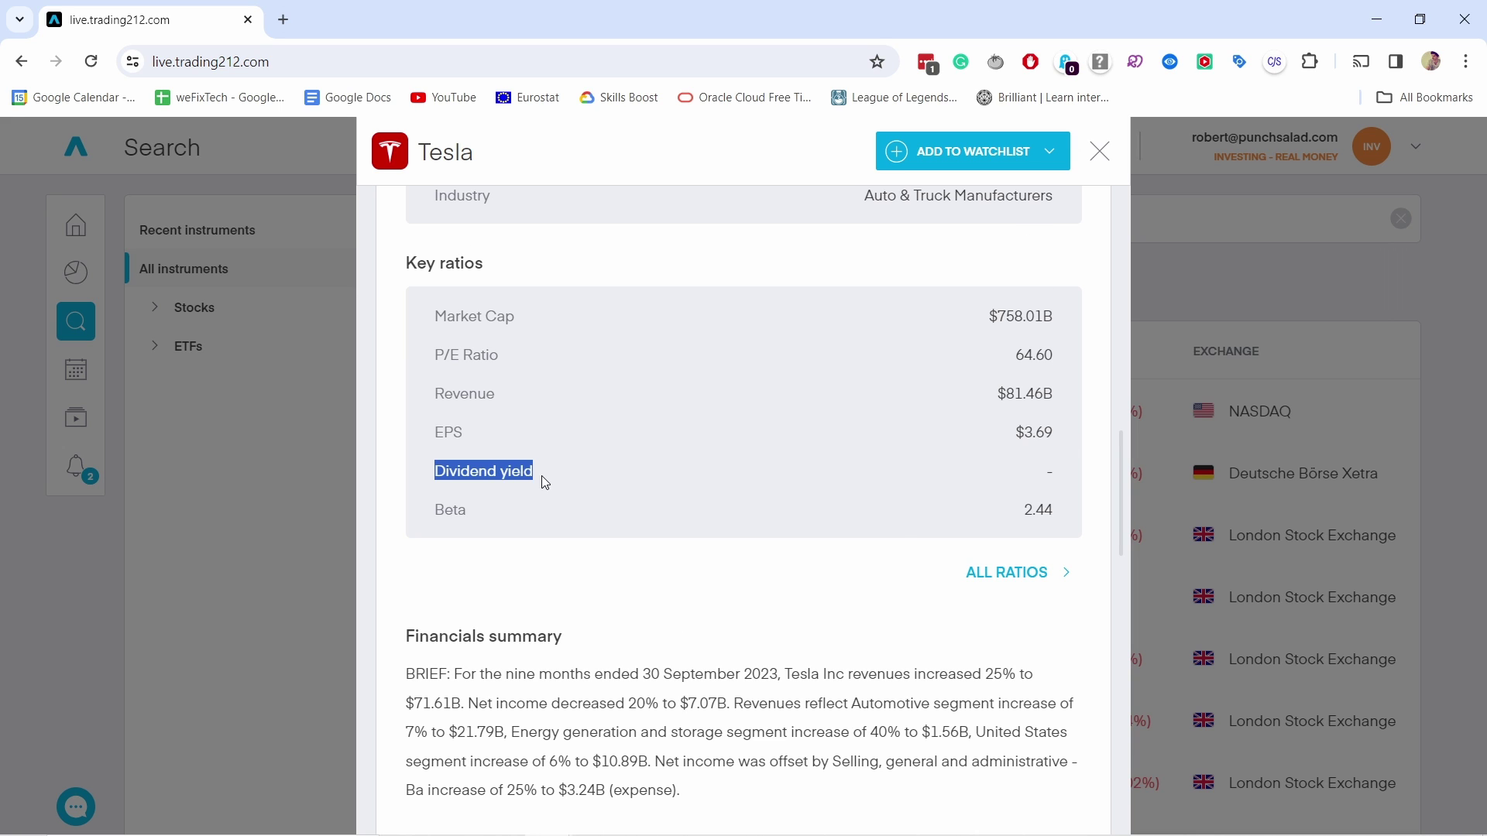
left_click(570, 480)
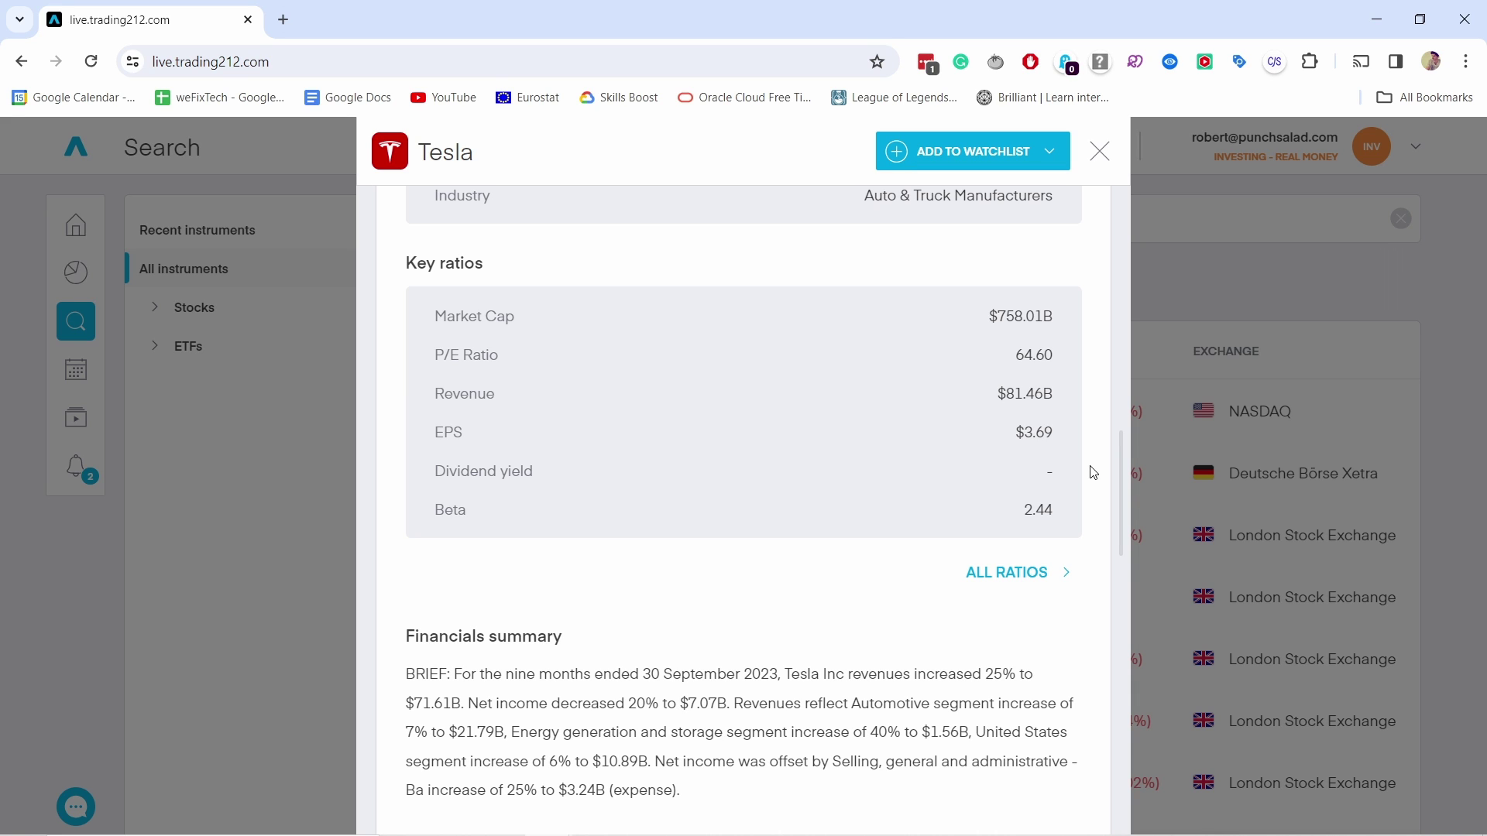
scroll(1057, 432, "up", 15)
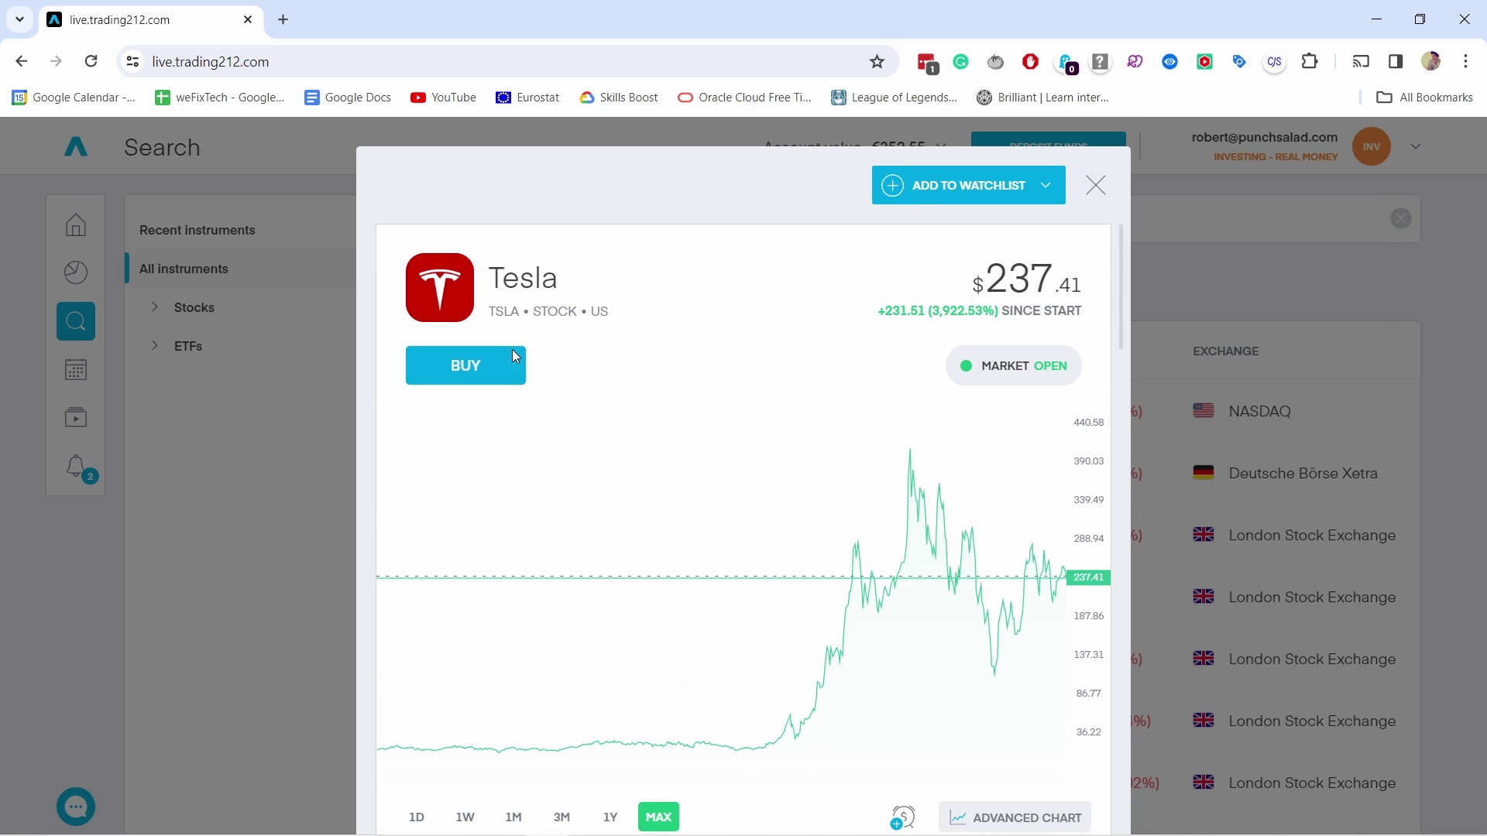
- Start a Tesla buy order, trying share quantities 1, 0.5 and then 0.3
left_click(458, 367)
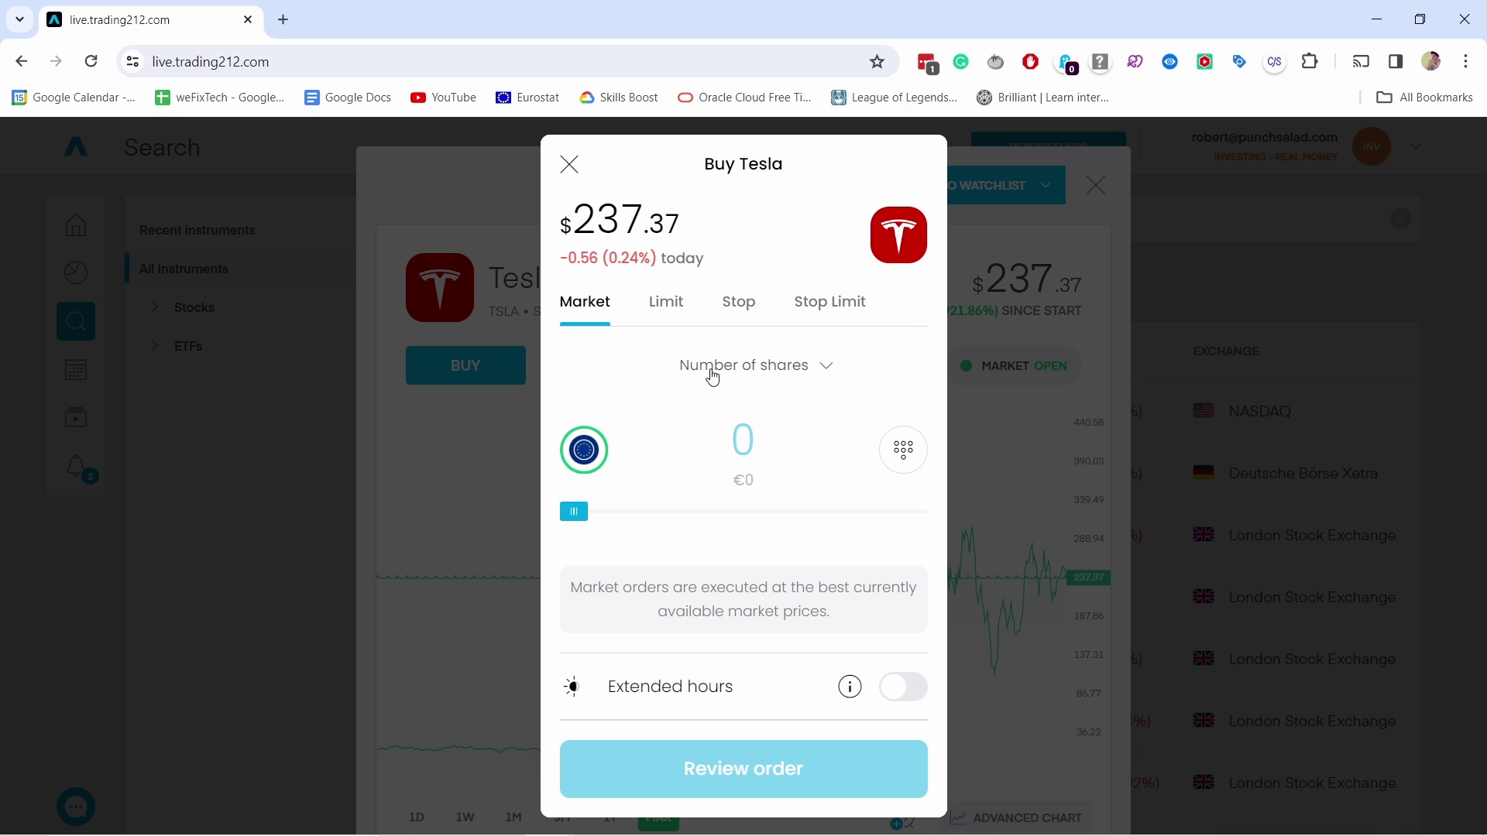
left_click(757, 451)
type("1")
double_click(734, 445)
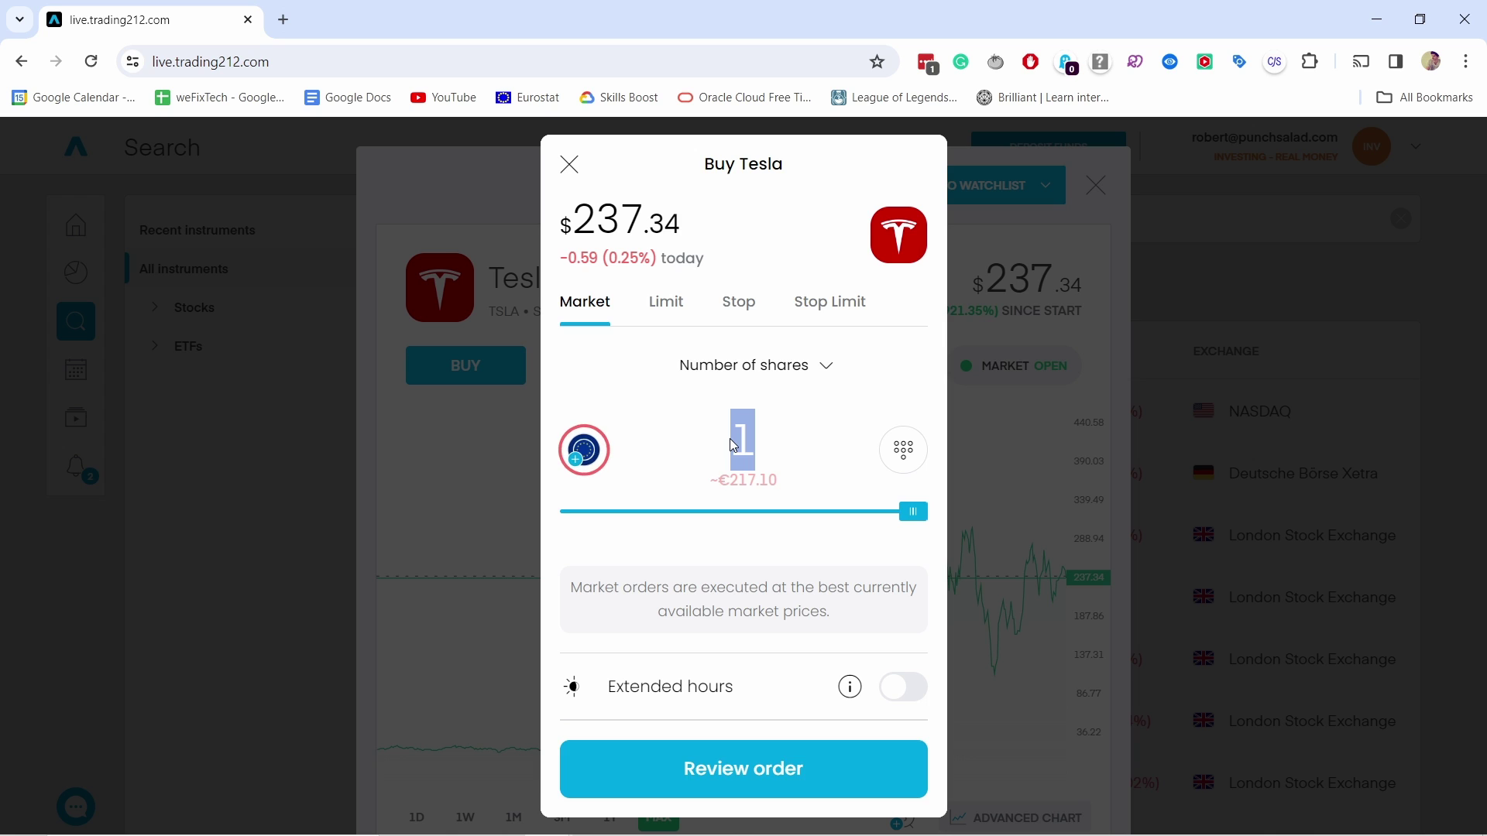
type("0.5")
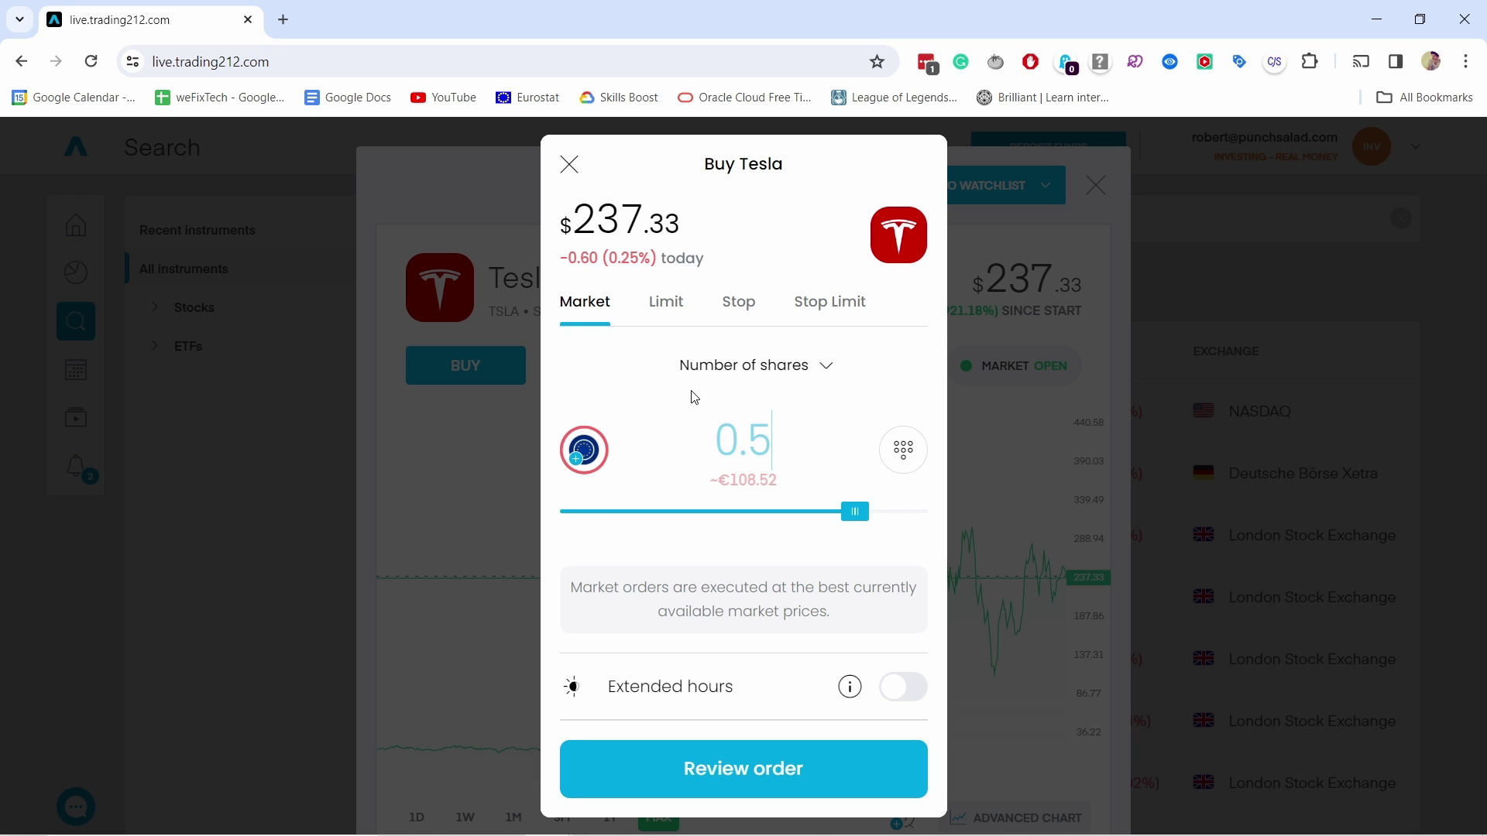
left_click_drag(745, 439, 781, 437)
type("3")
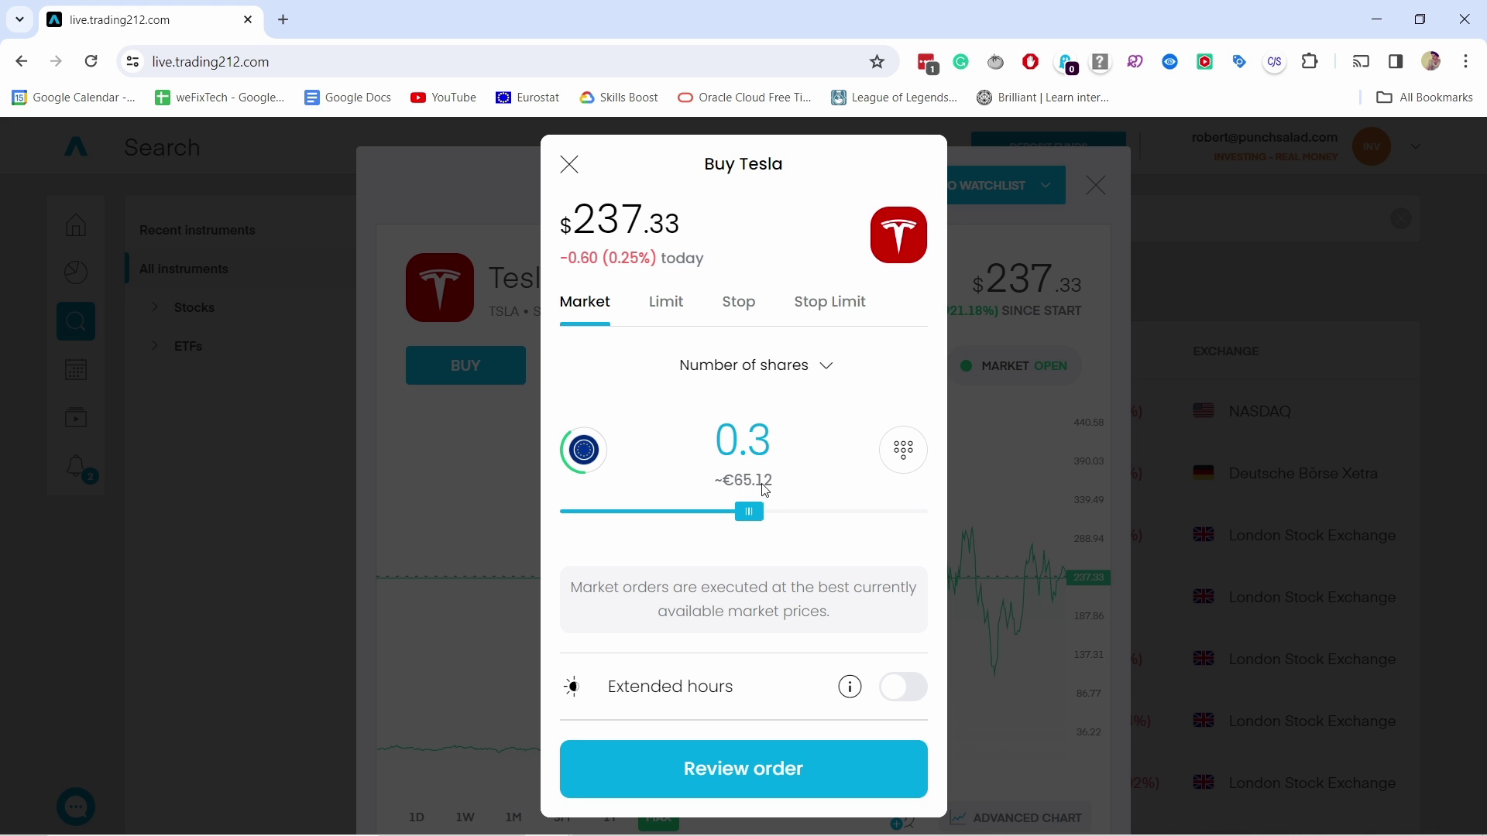
- Switch the order to Value, set €100.00 and submit the market buy
left_click(747, 365)
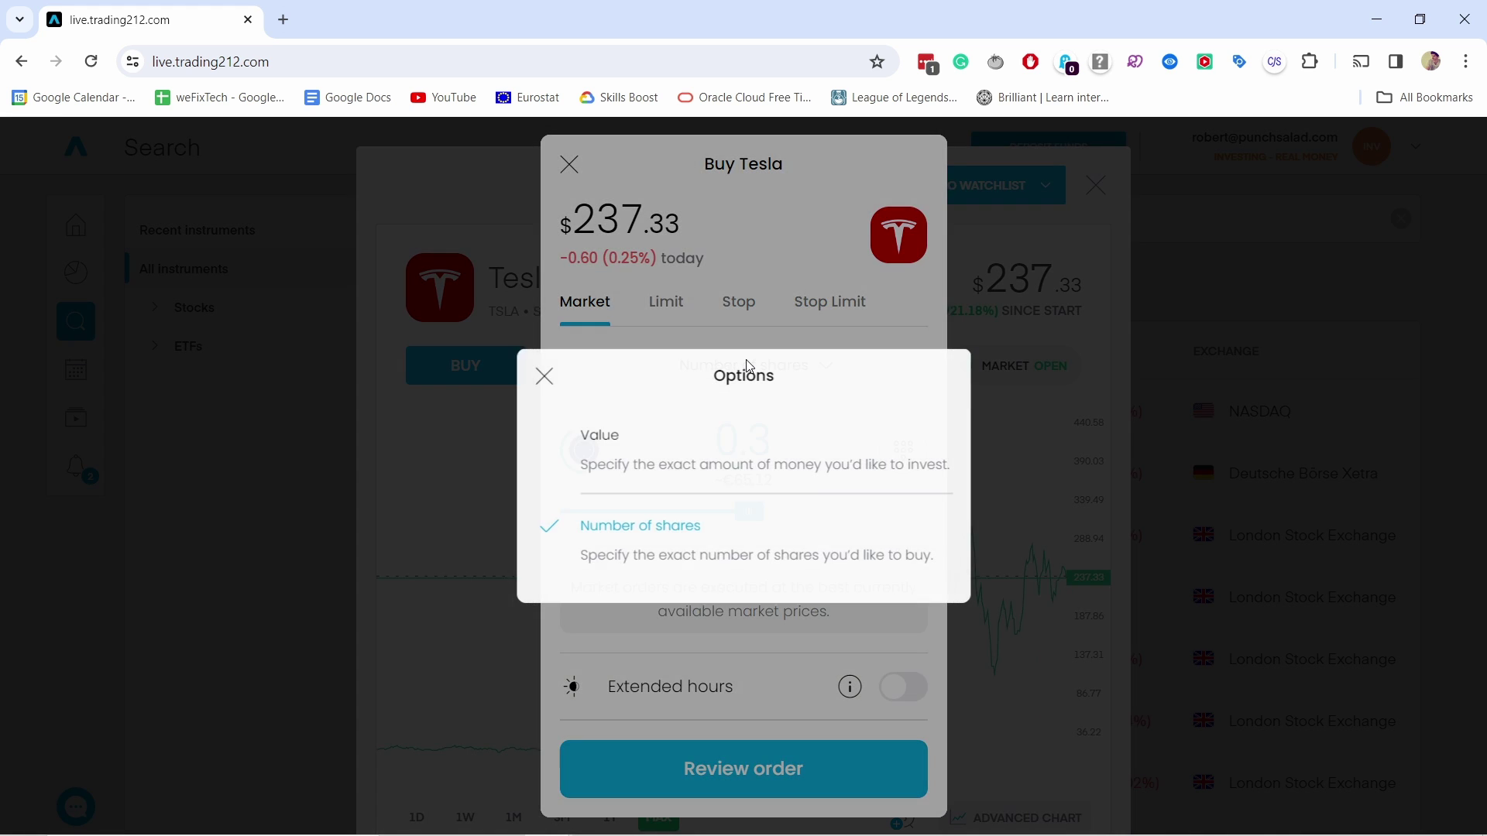
left_click(598, 452)
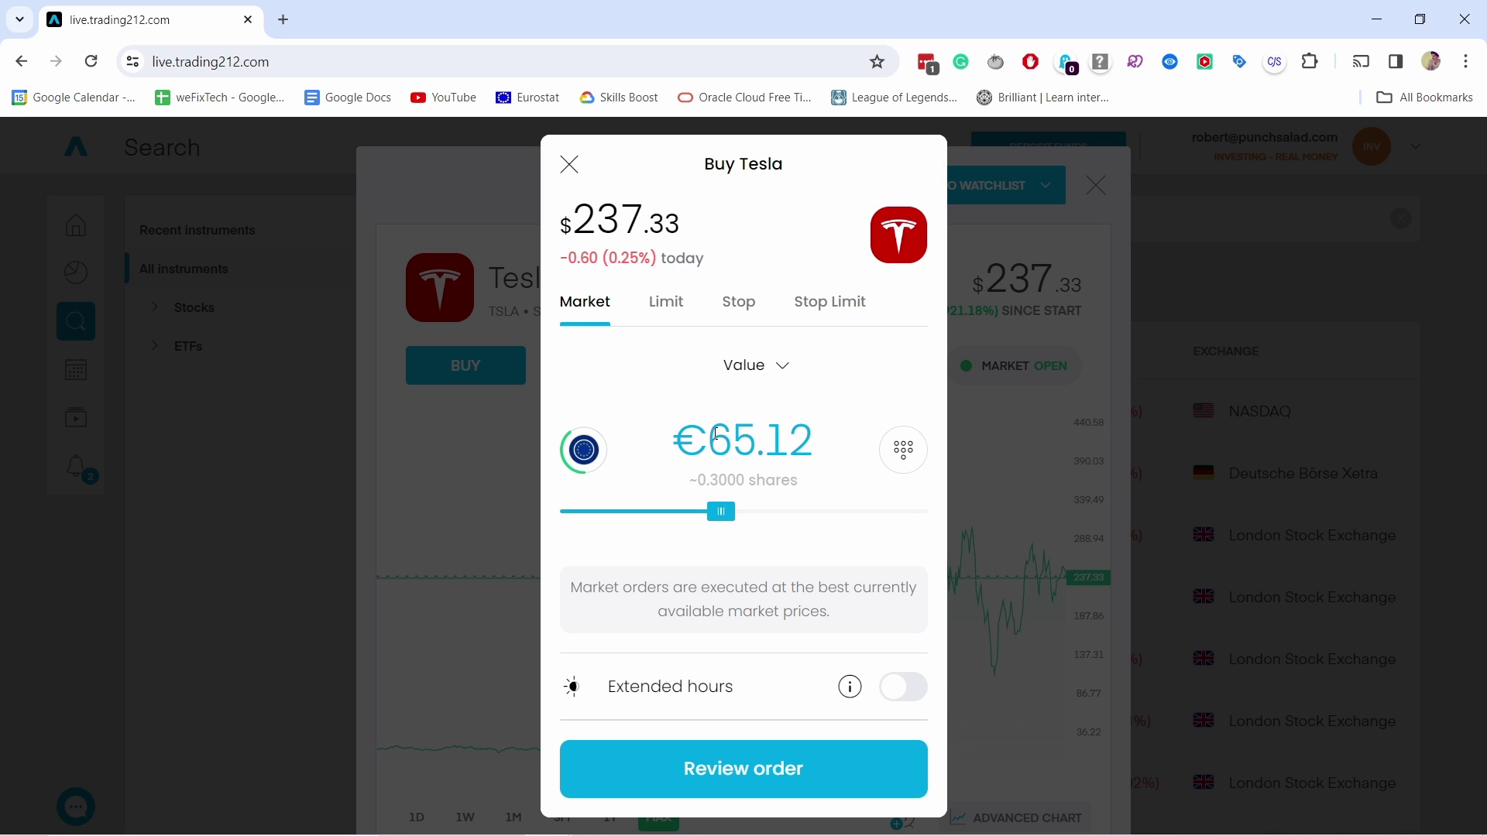
left_click_drag(716, 434, 816, 491)
type("1")
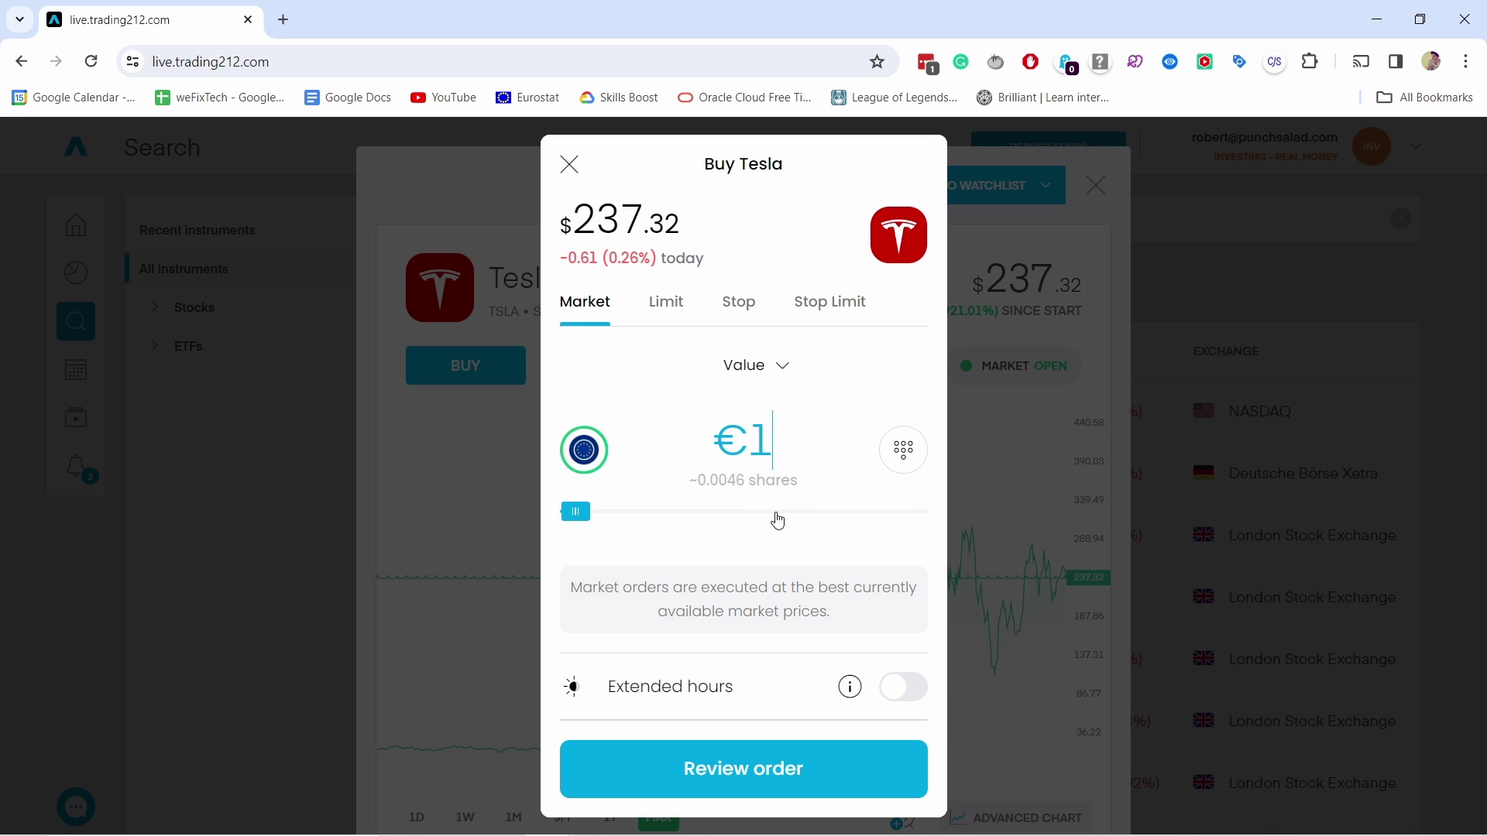
type("00")
left_click(838, 397)
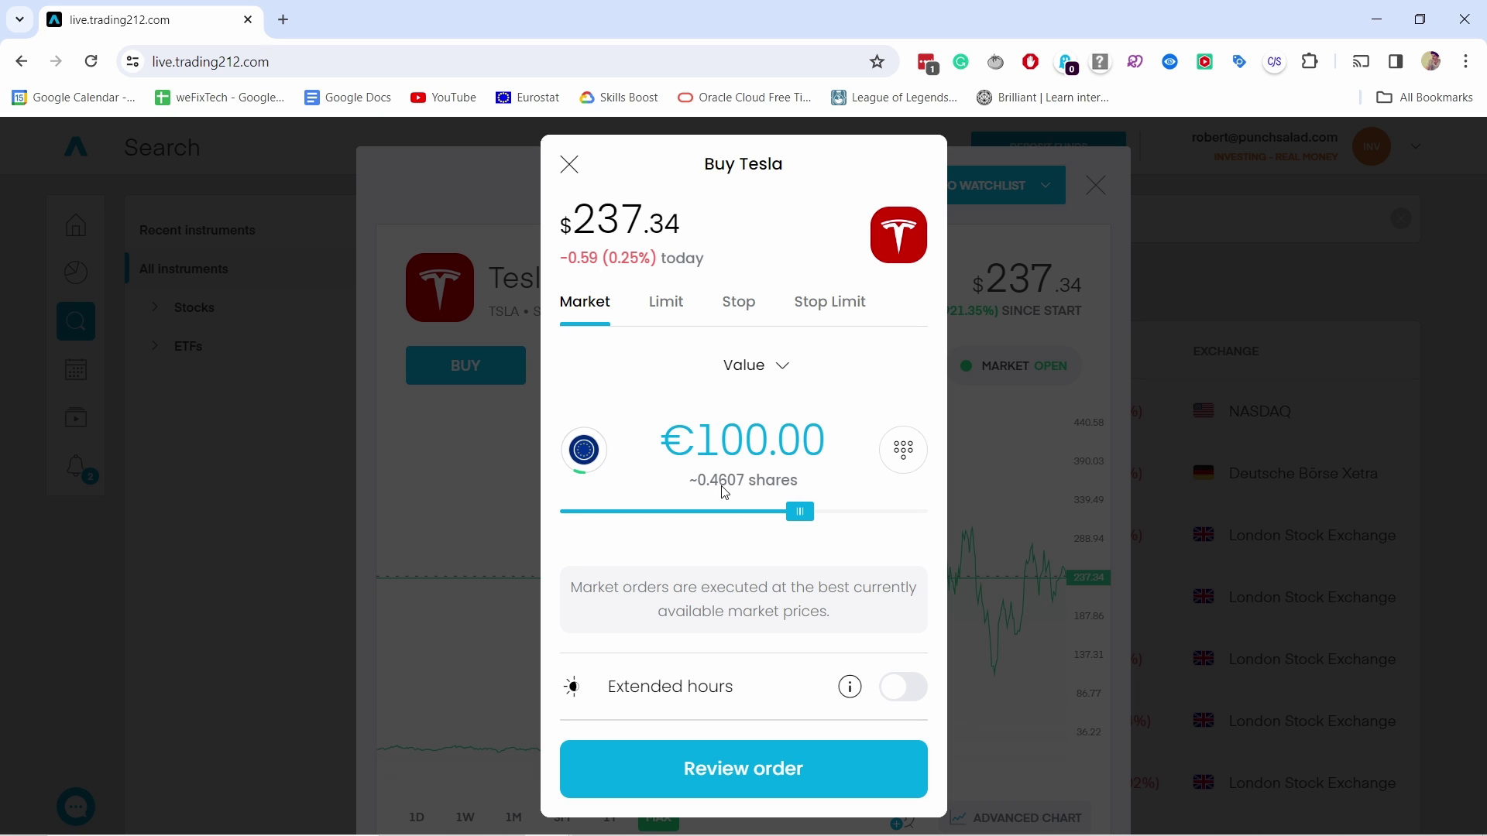
key("Escape")
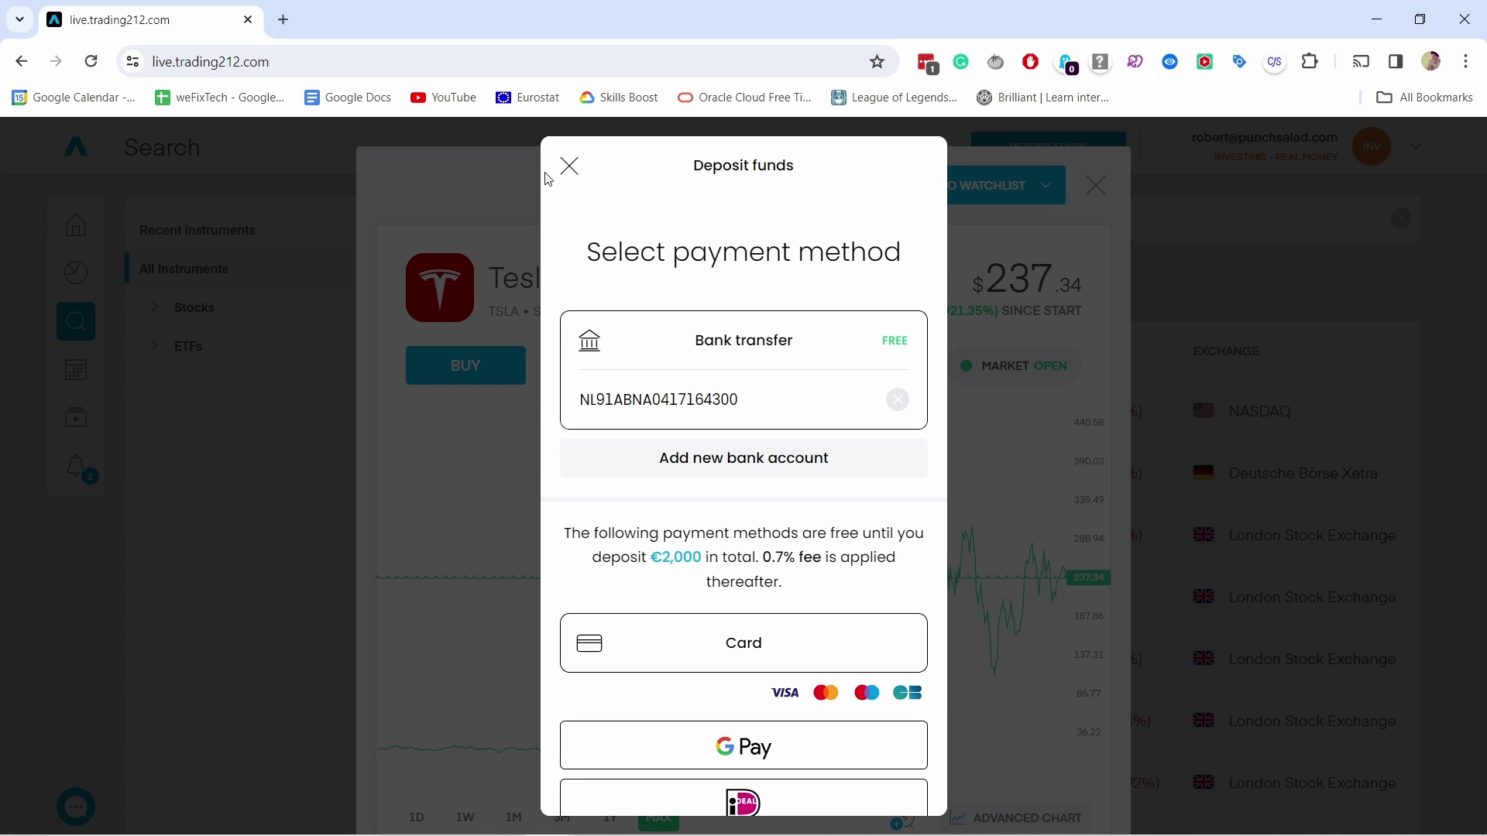
- Close the deposit prompt and read the Extended hours explanation, keeping the €100.00 buy
left_click(570, 167)
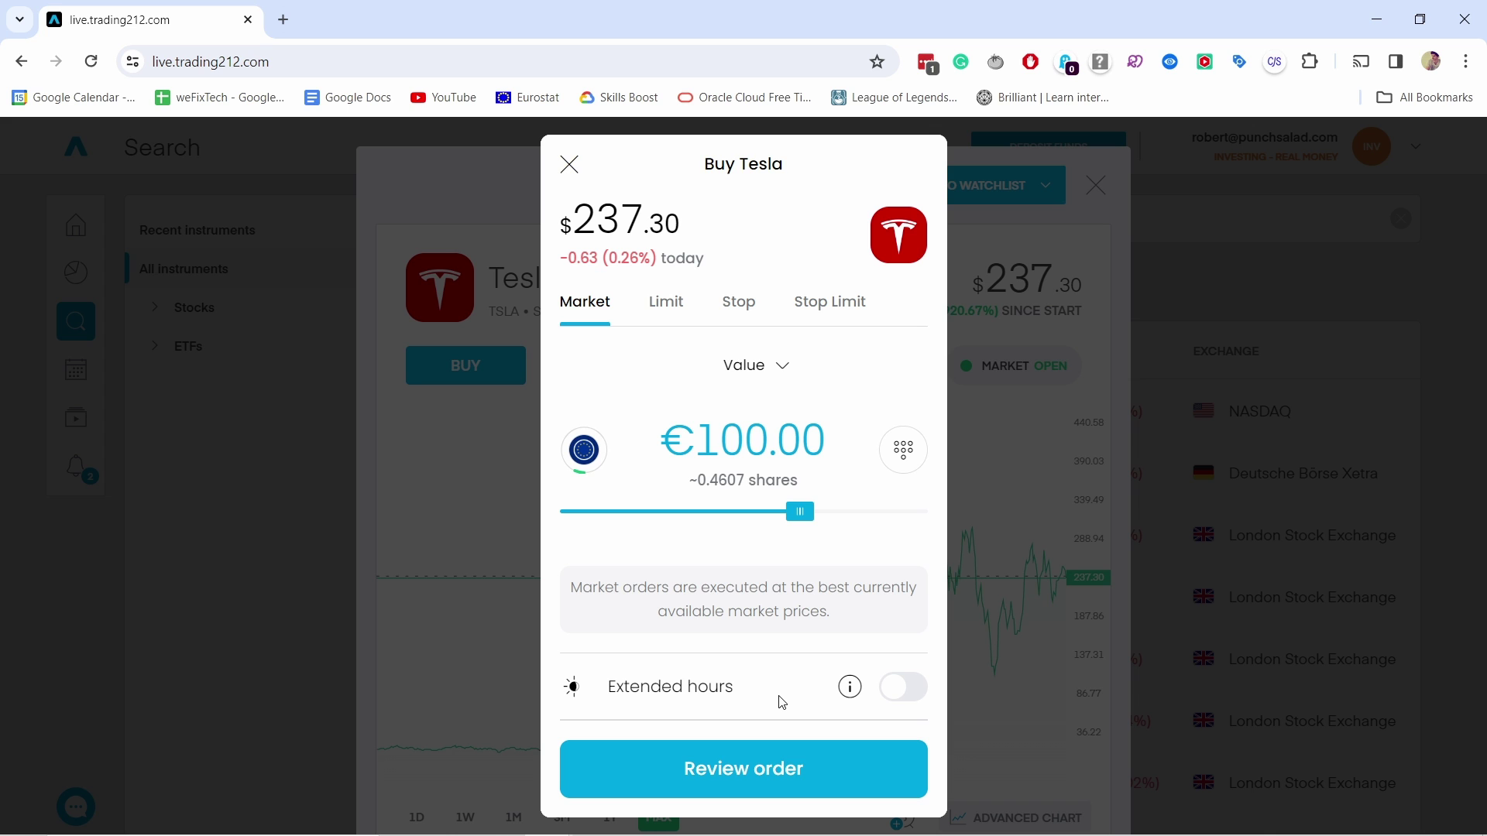
left_click(849, 687)
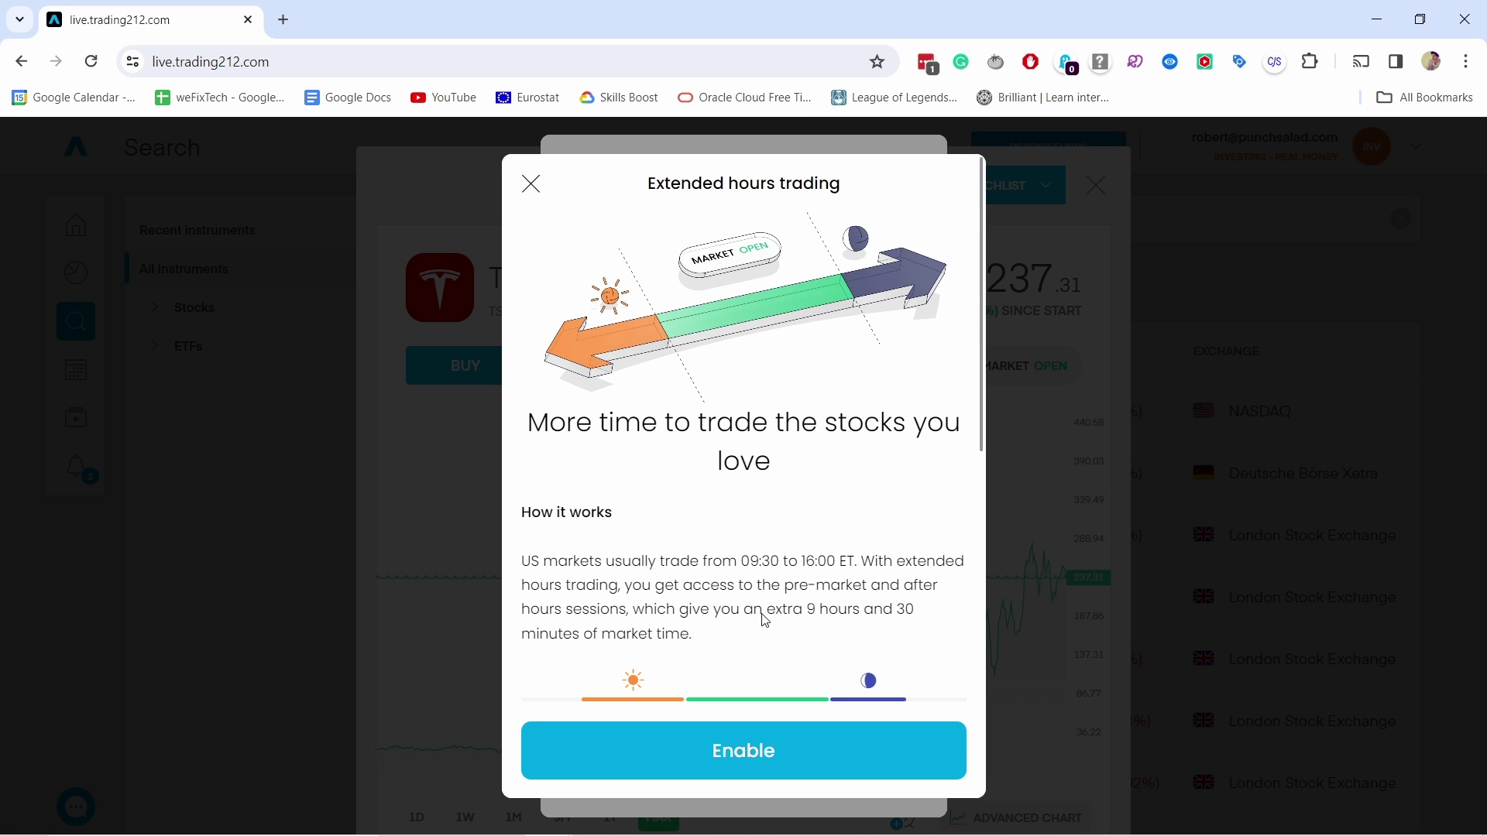
scroll(782, 370, "down", 6)
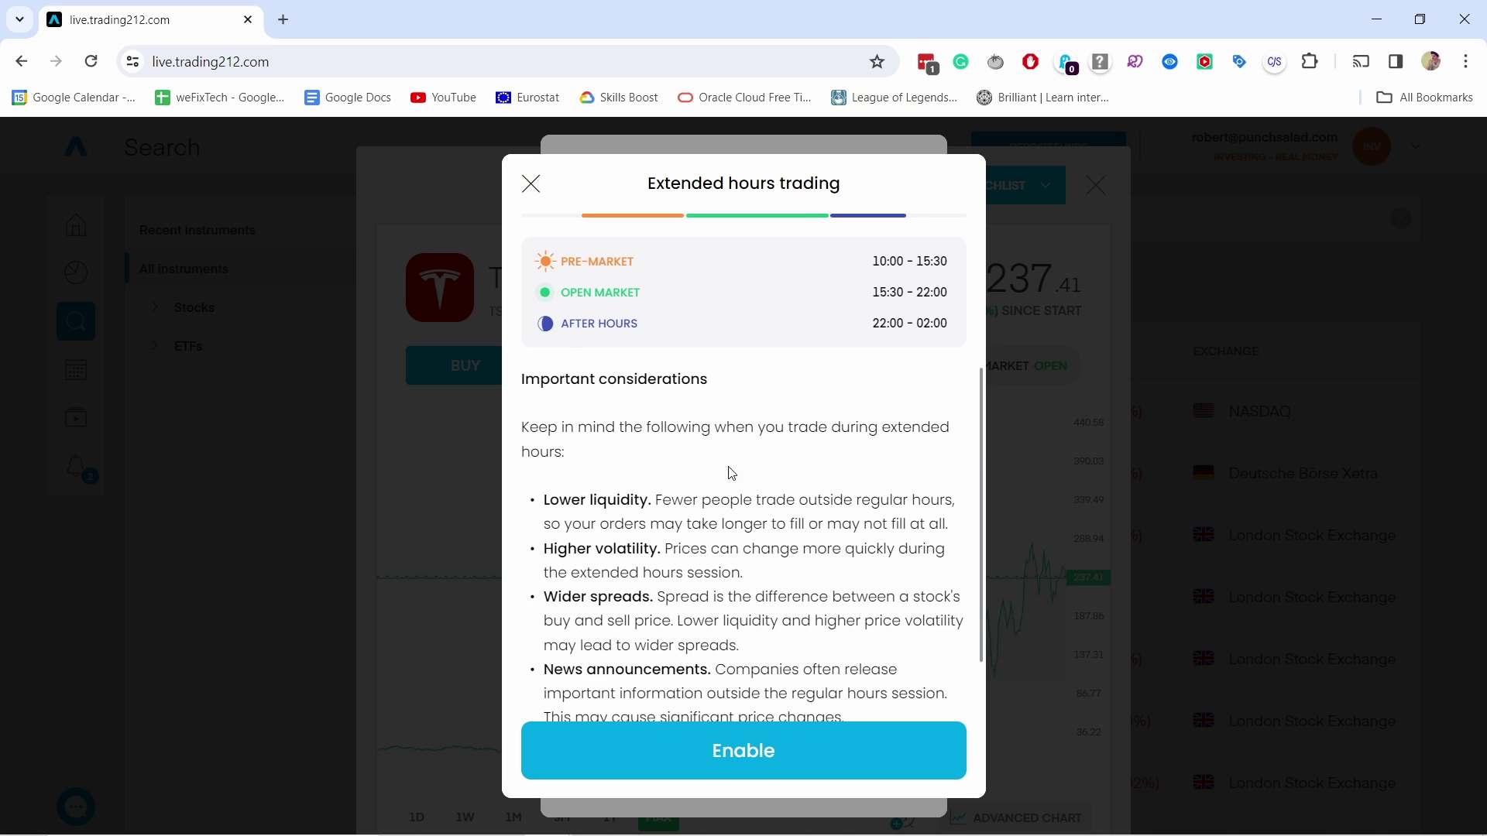
scroll(681, 403, "down", 2)
scroll(661, 383, "up", 9)
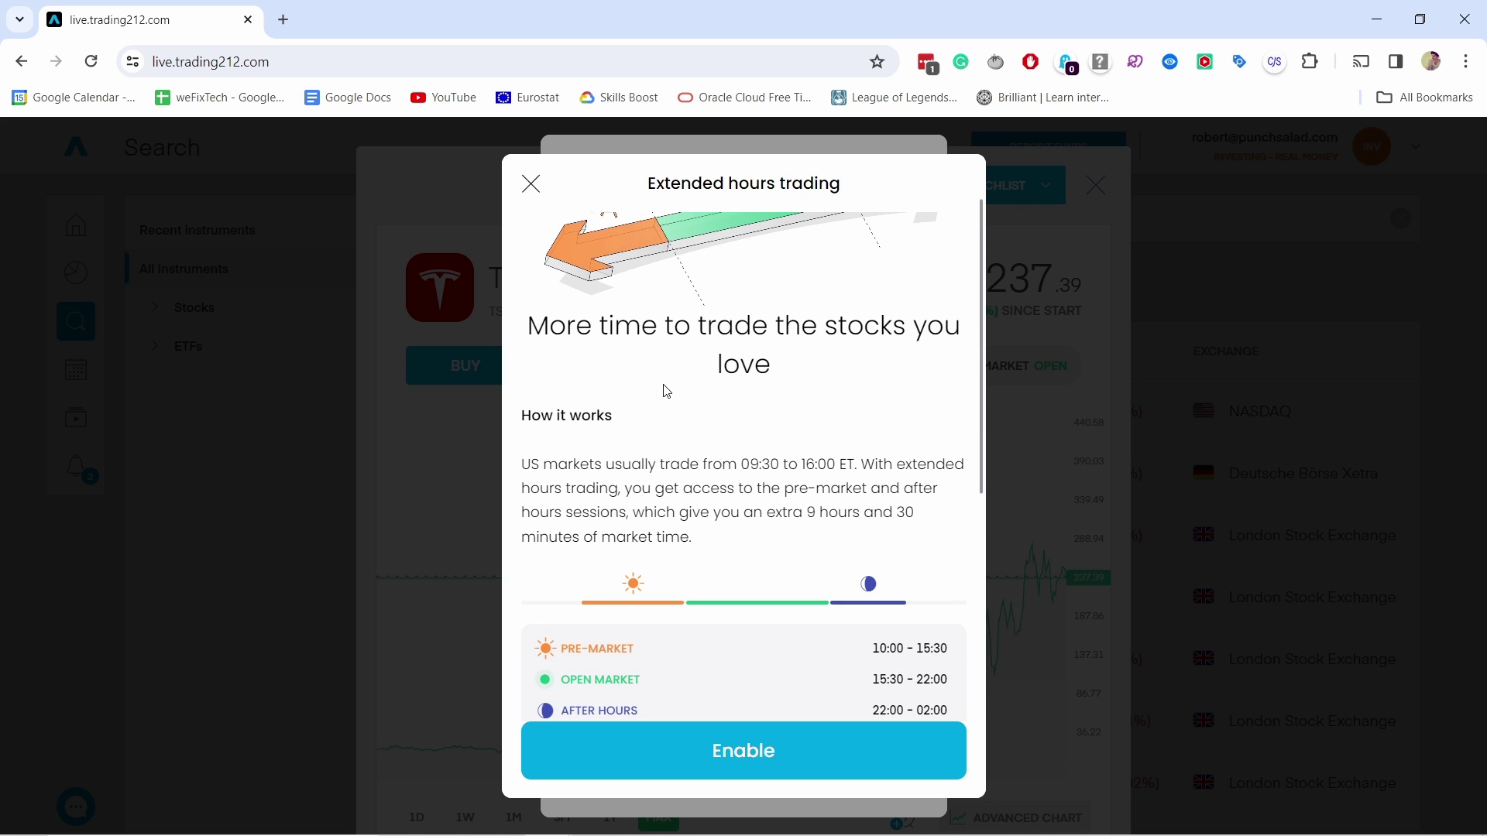
left_click(531, 185)
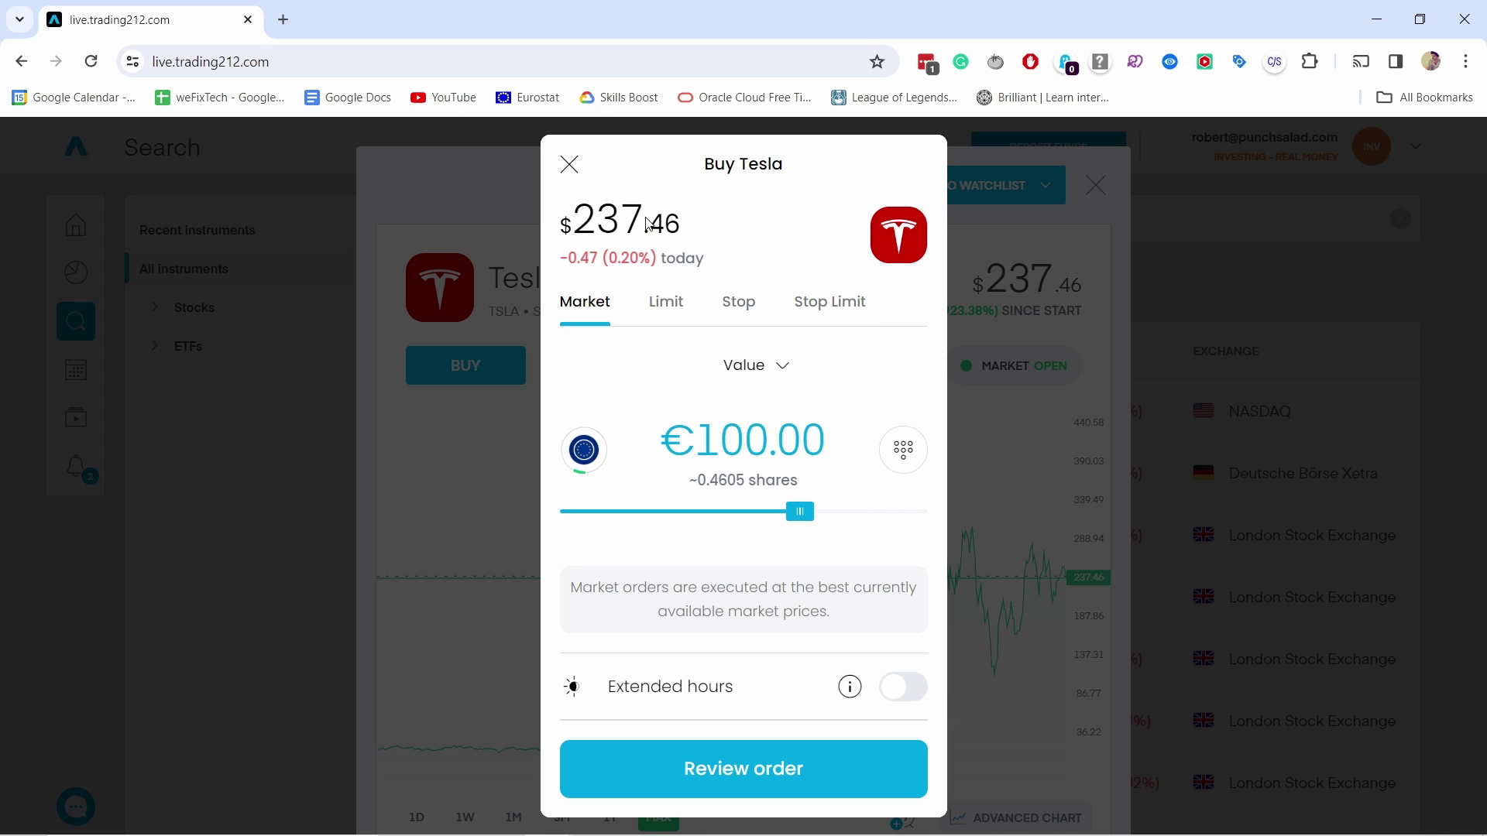
- Make the Tesla order a 0.3-share limit buy at $230.00 that never expires
left_click(664, 305)
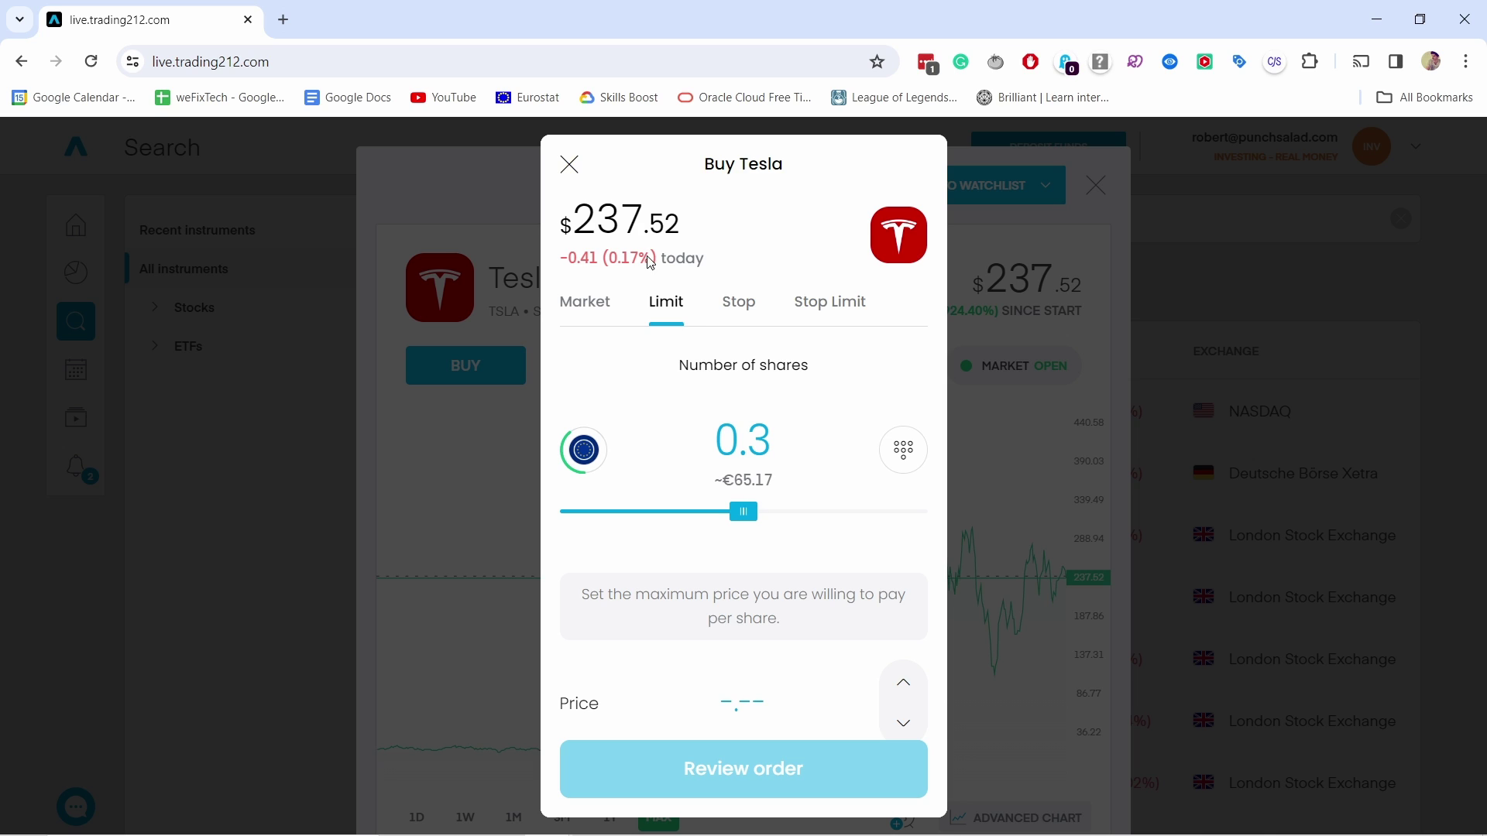
left_click(733, 703)
type("230")
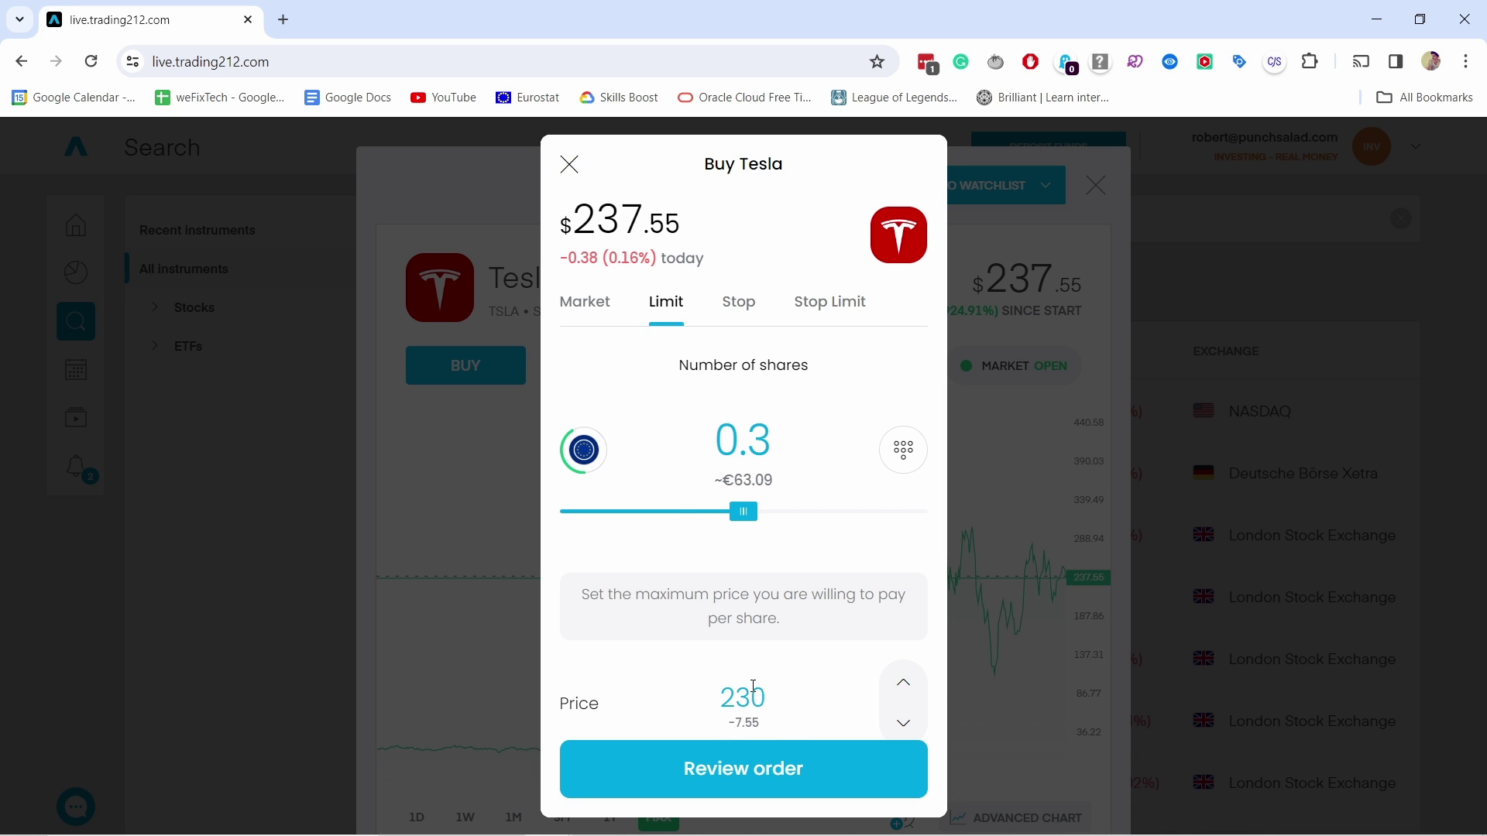
left_click(787, 647)
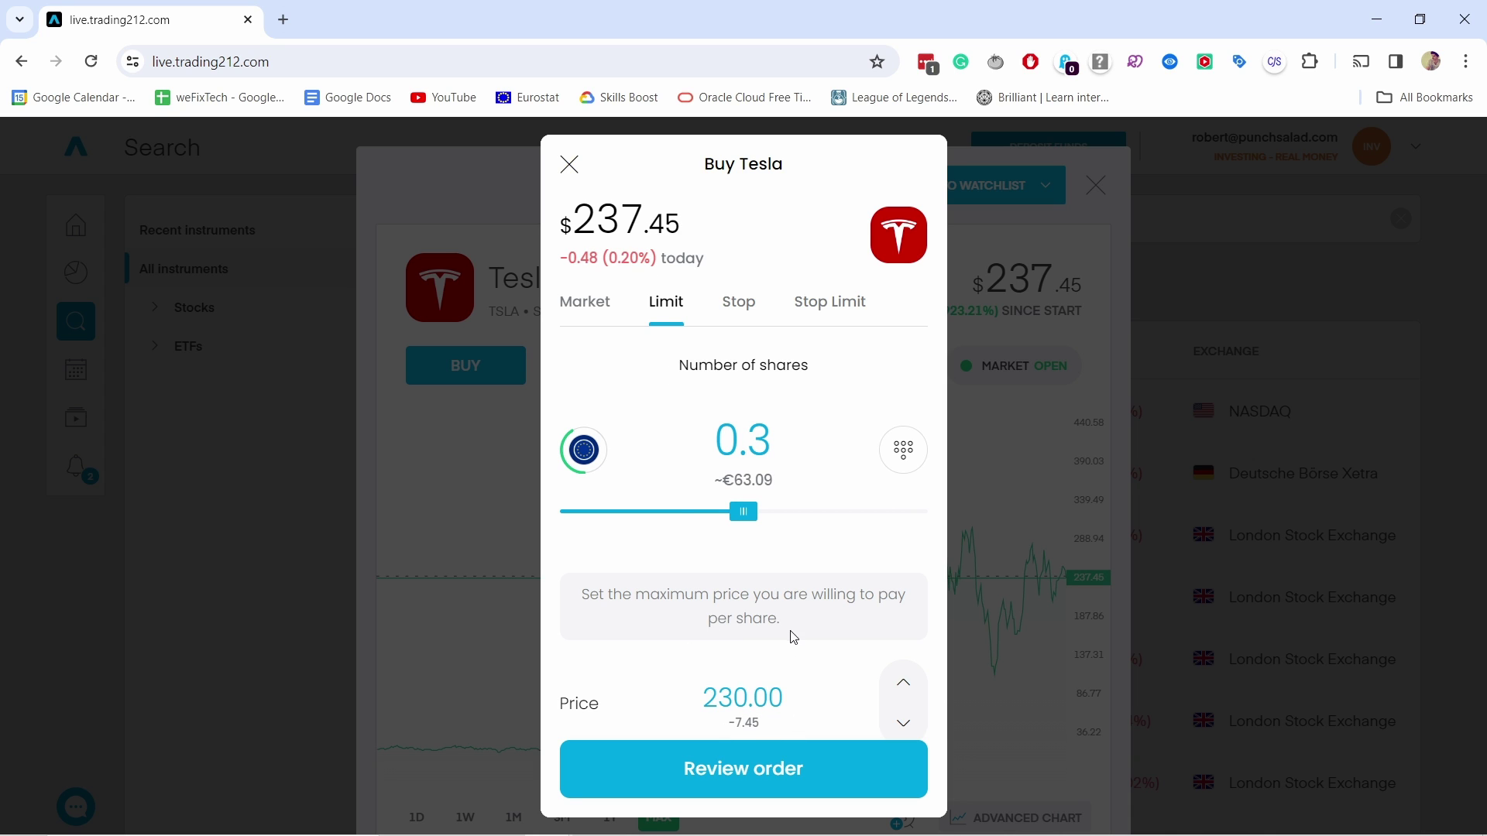
scroll(864, 512, "down", 1)
scroll(844, 468, "down", 1)
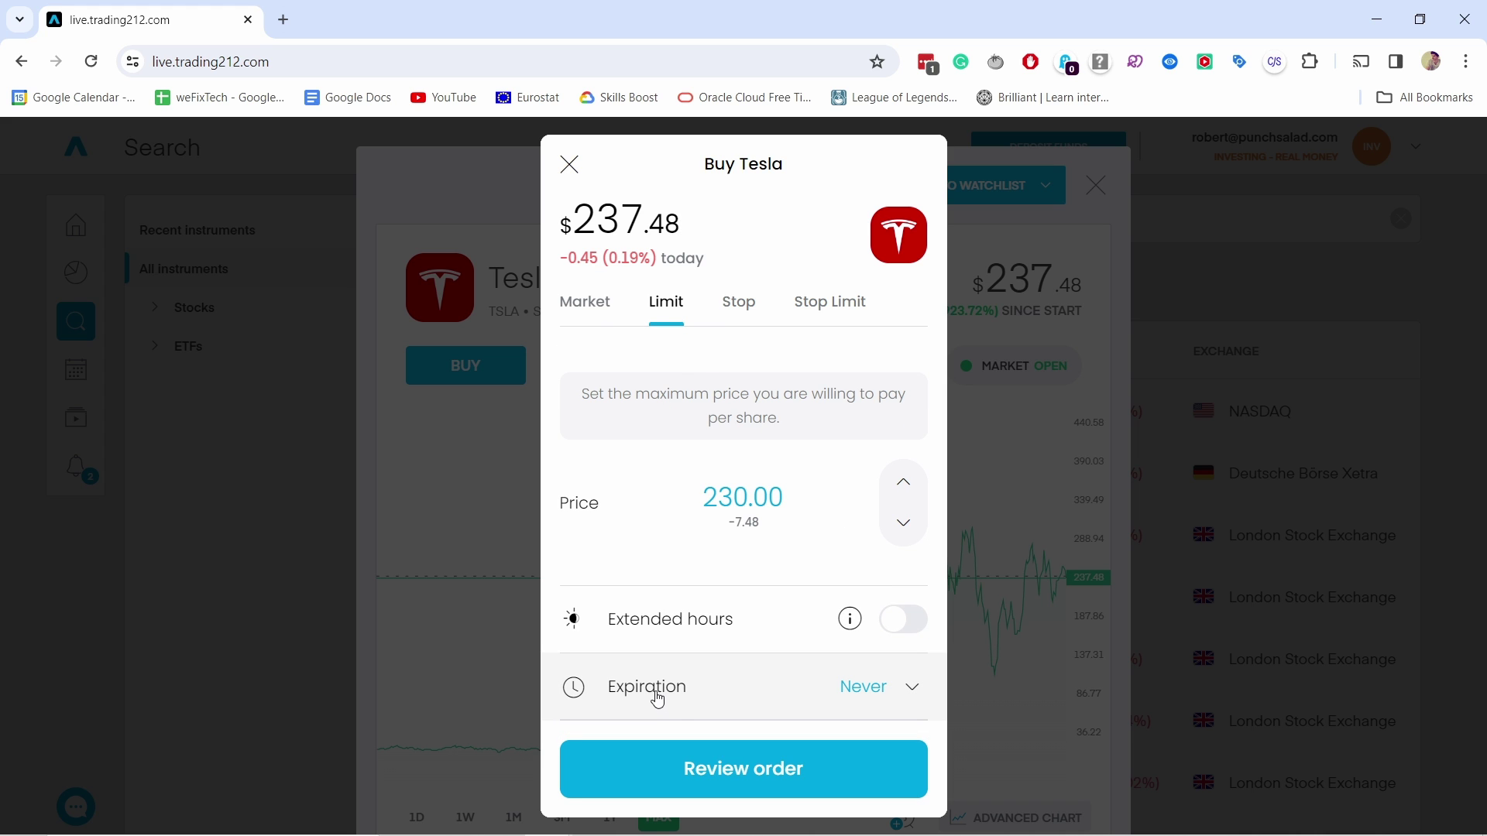
left_click(864, 689)
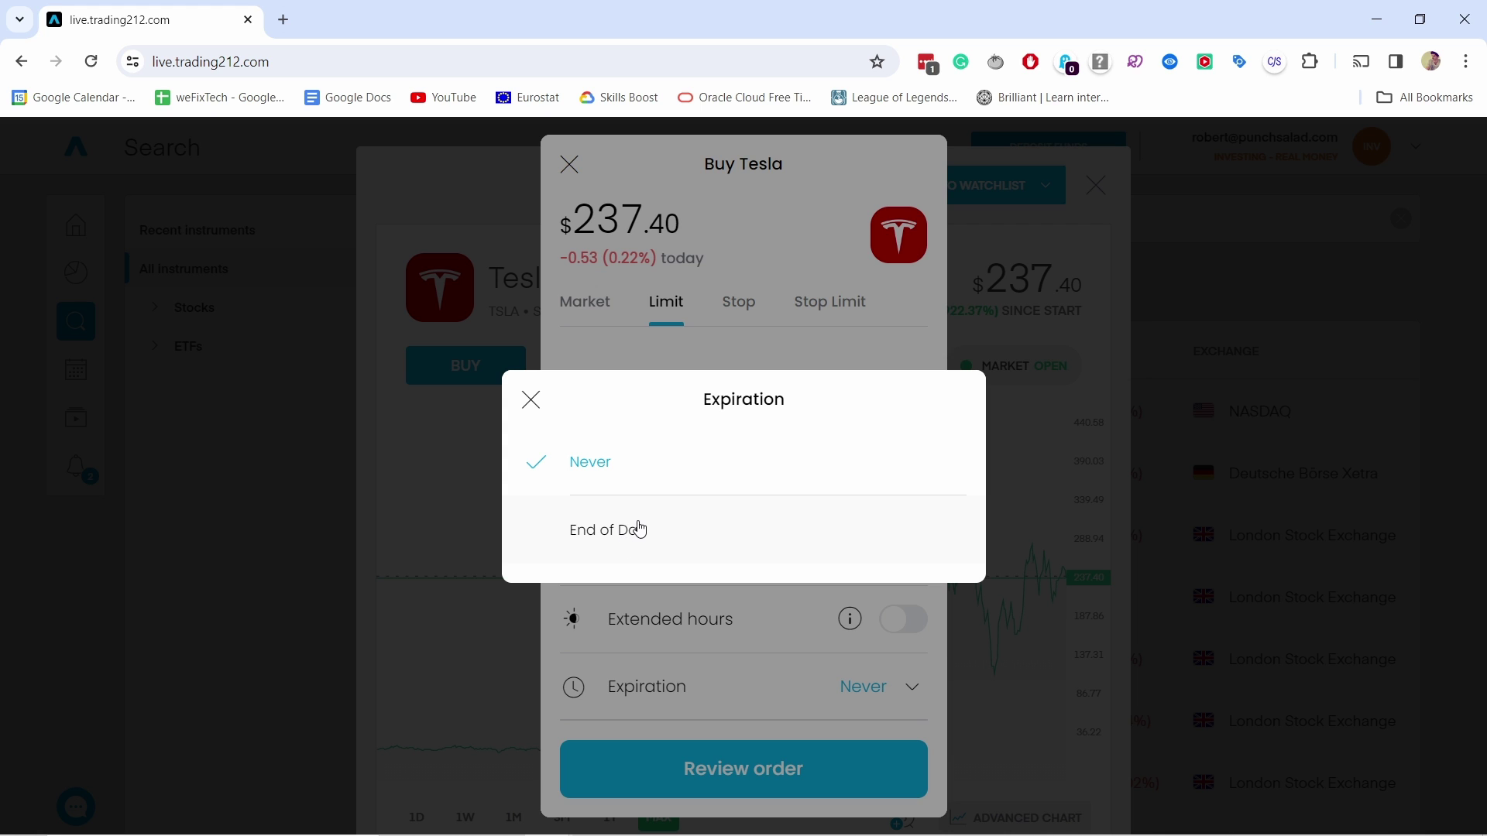
left_click(532, 400)
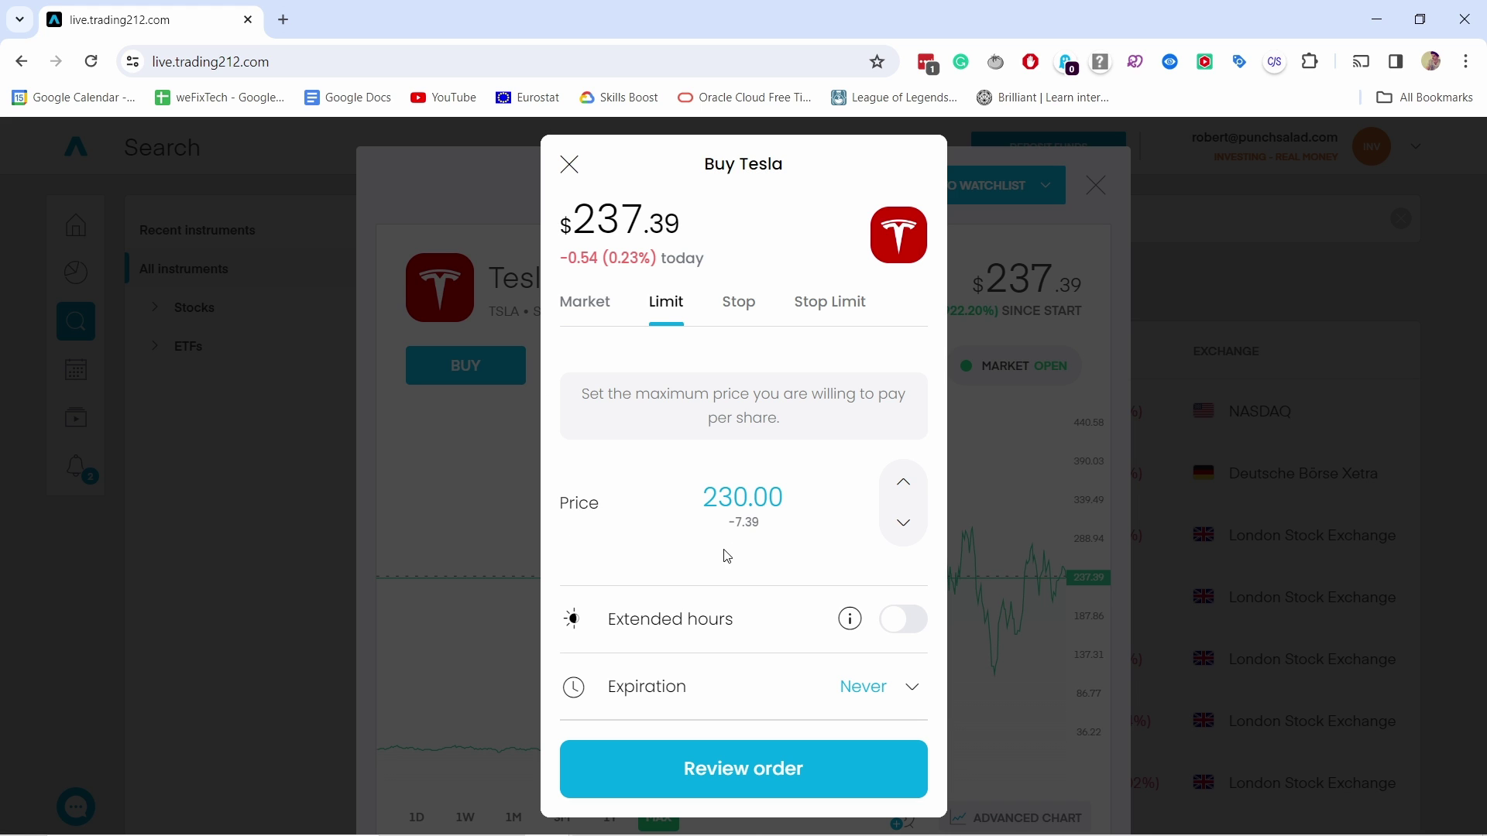
- Review the limit buy for 0.3 Tesla shares at $230.00 and send it
left_click(722, 766)
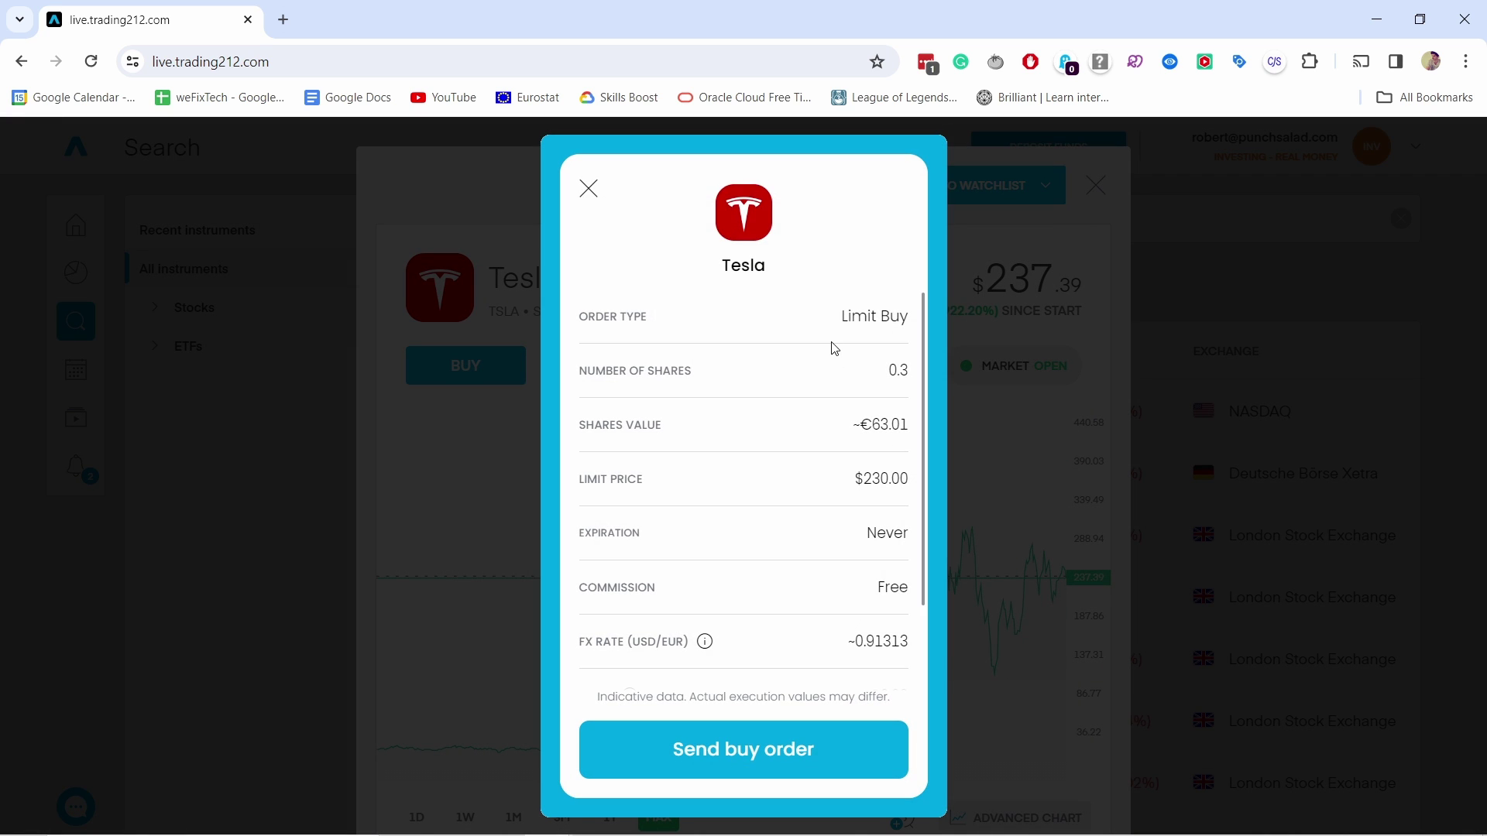
scroll(804, 323, "down", 2)
scroll(860, 350, "up", 2)
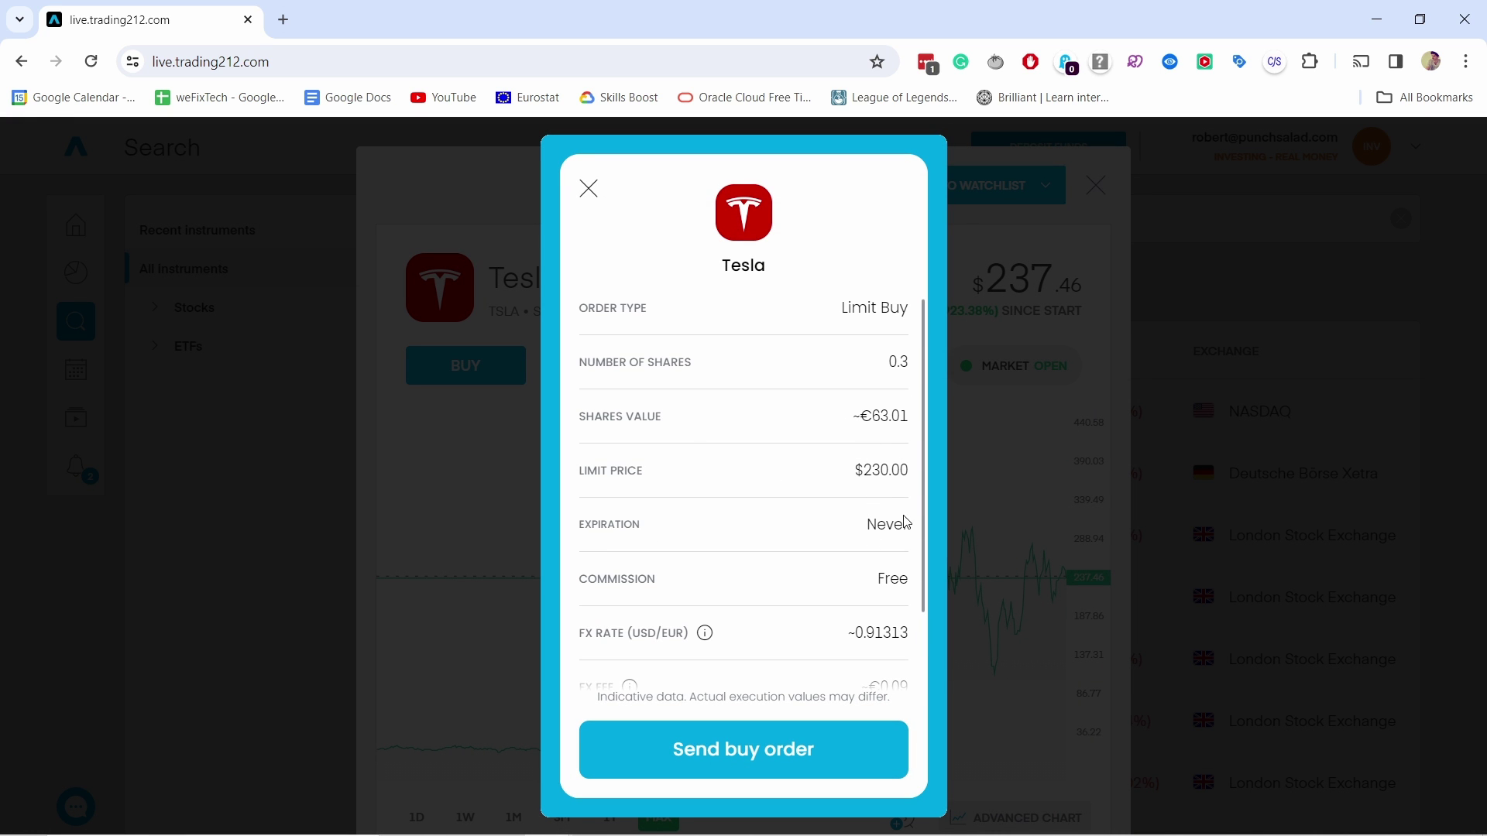
scroll(836, 383, "down", 2)
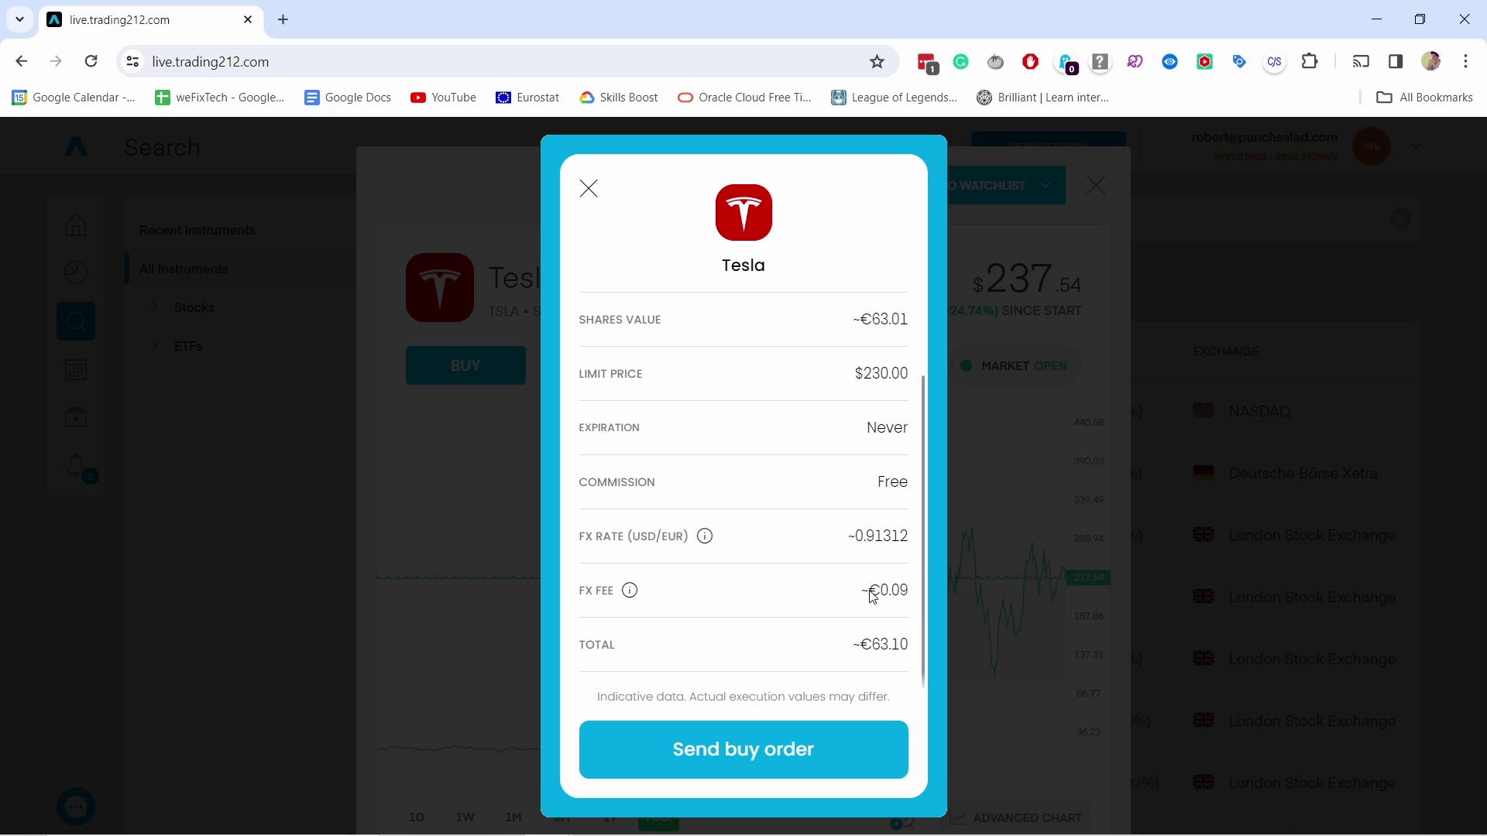
left_click(728, 750)
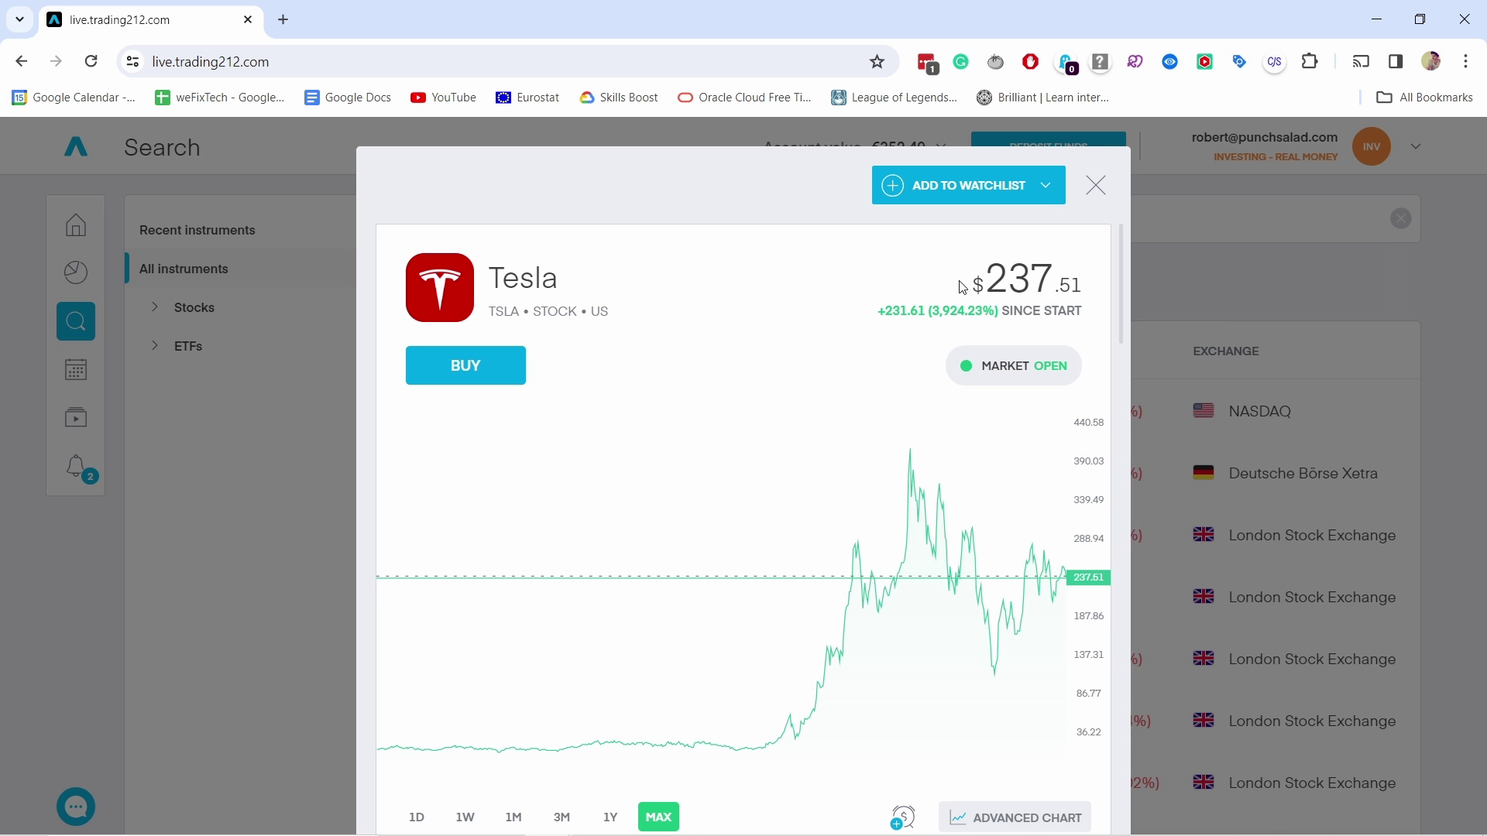
- Check the pending 0.3-share Tesla order, then close the Tesla details window
scroll(809, 398, "down", 8)
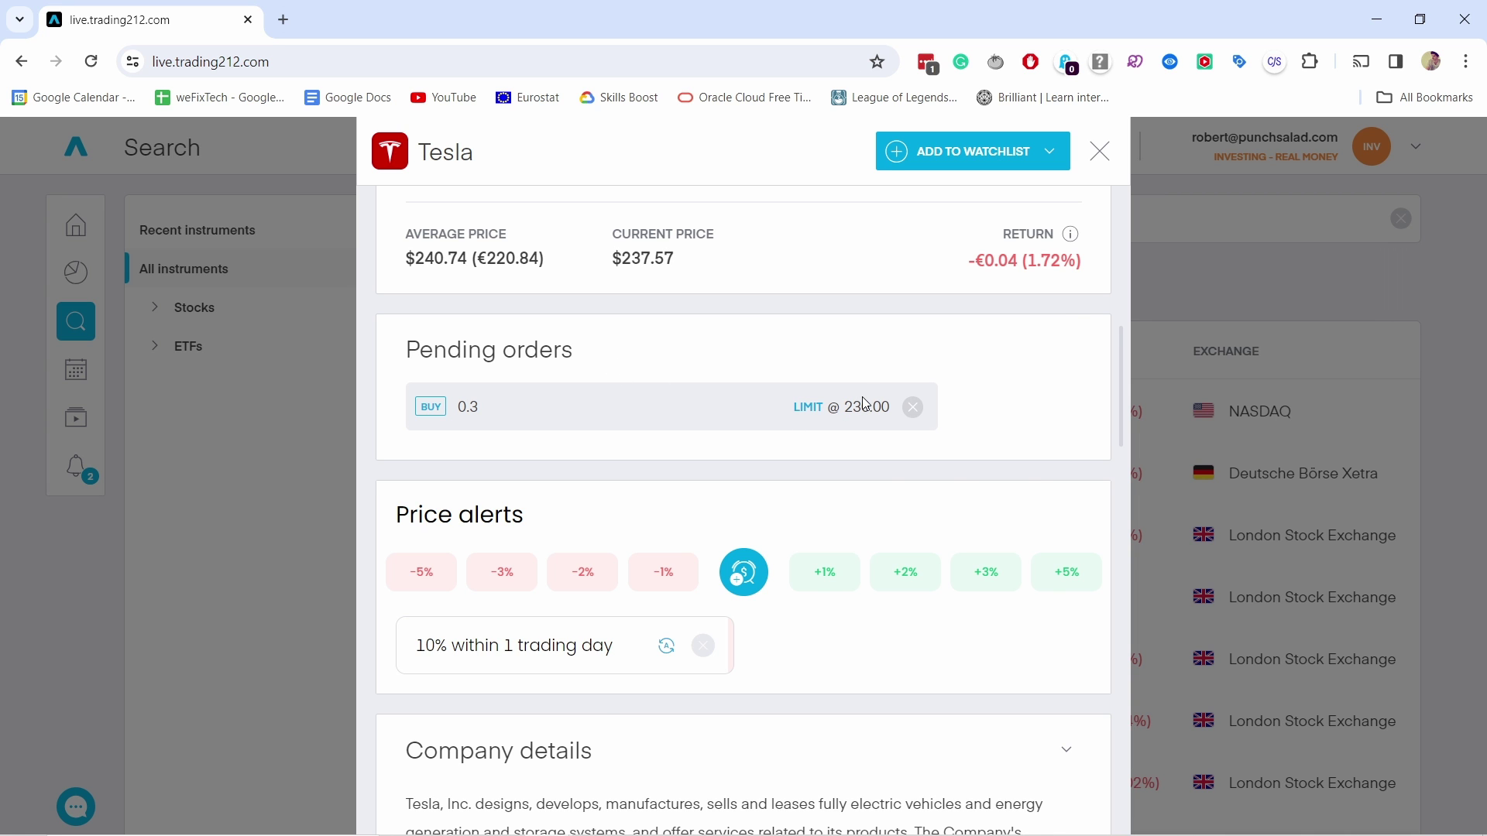
scroll(1007, 255, "up", 10)
left_click(161, 206)
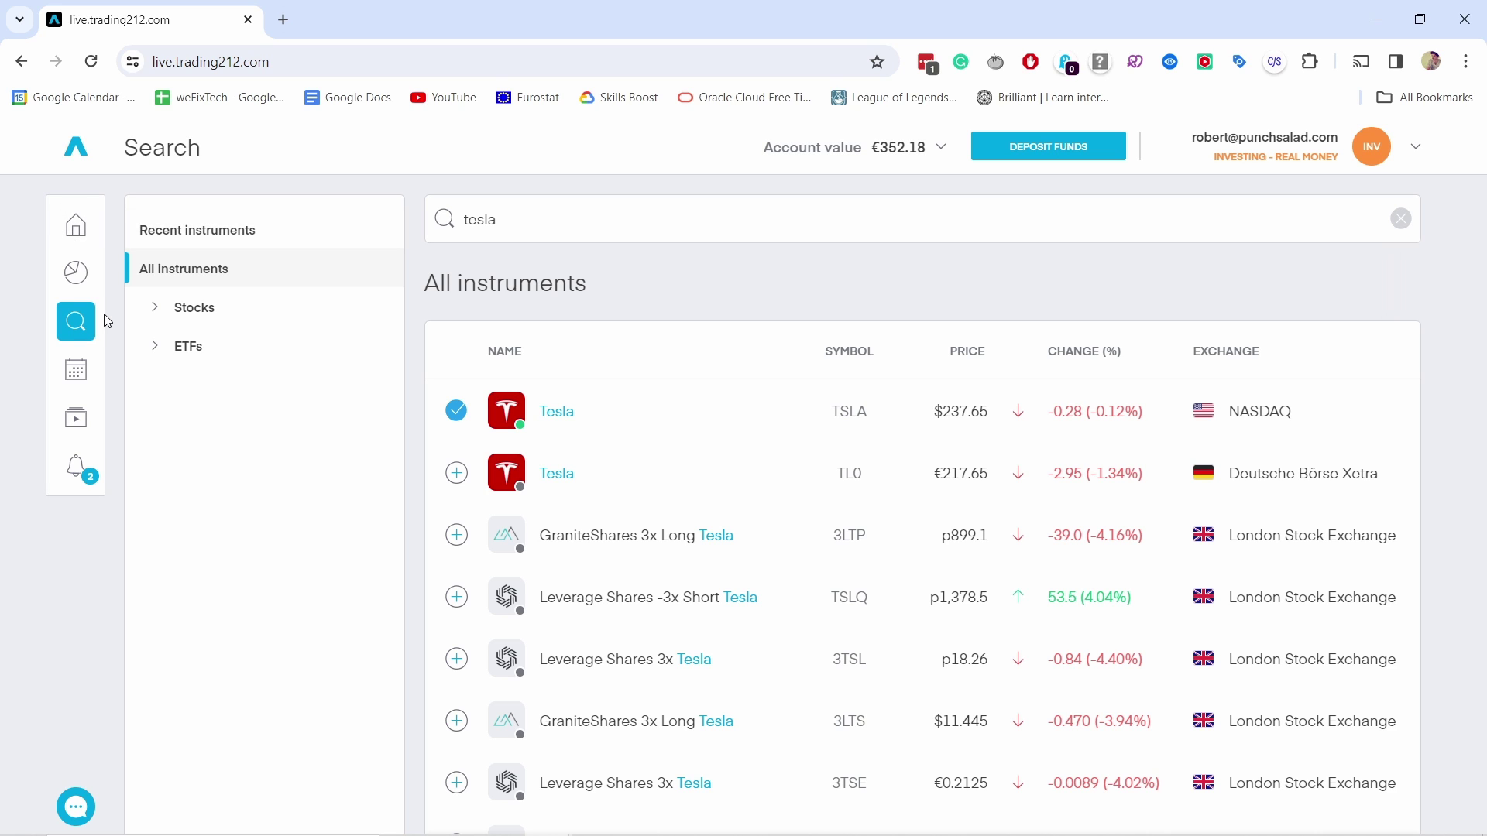
- Switch to the Portfolio page and browse the six investments, including Pinterest's 5 shares
left_click(76, 272)
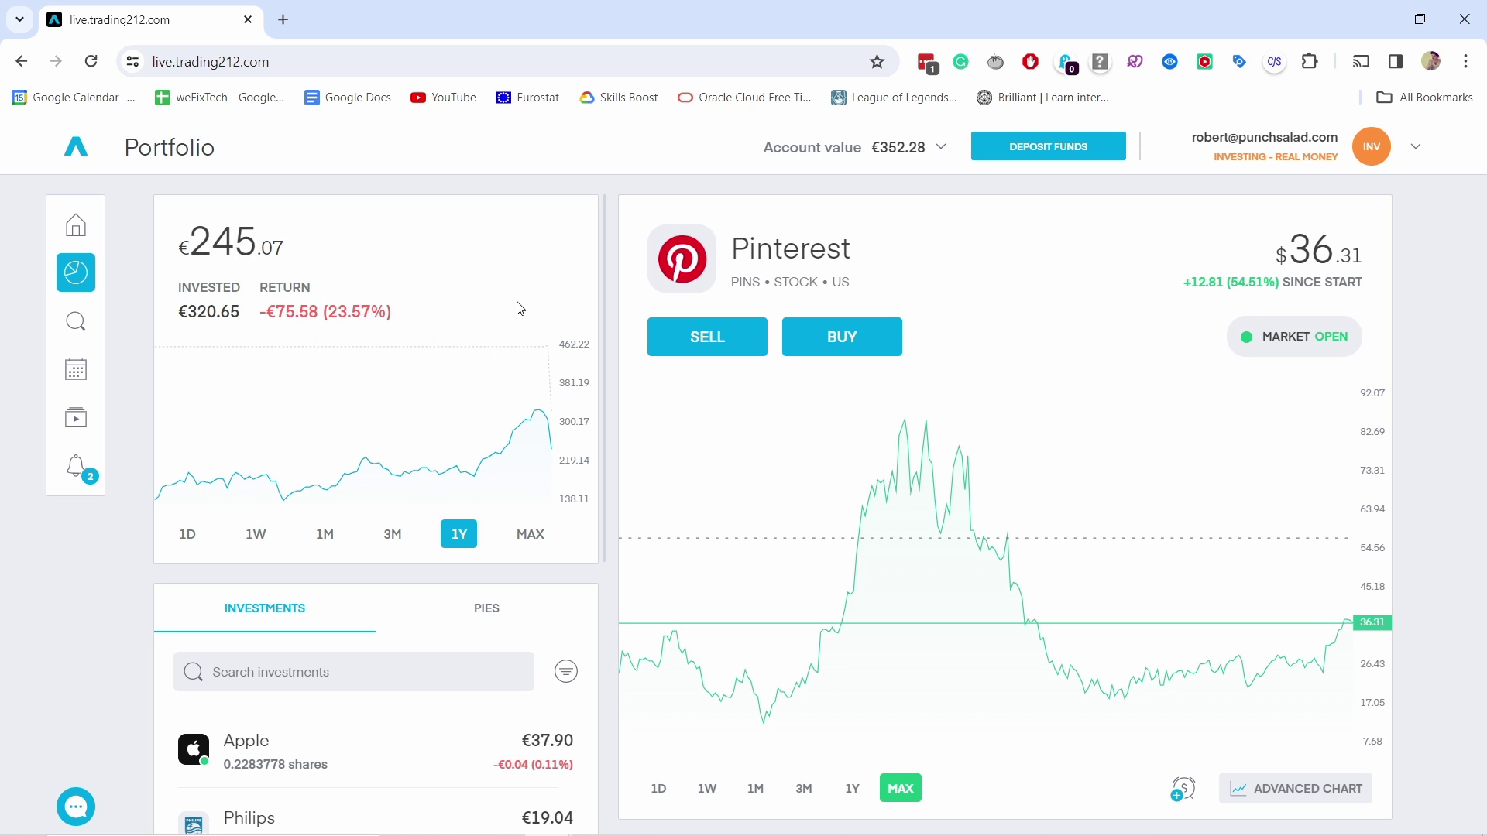
scroll(391, 357, "down", 4)
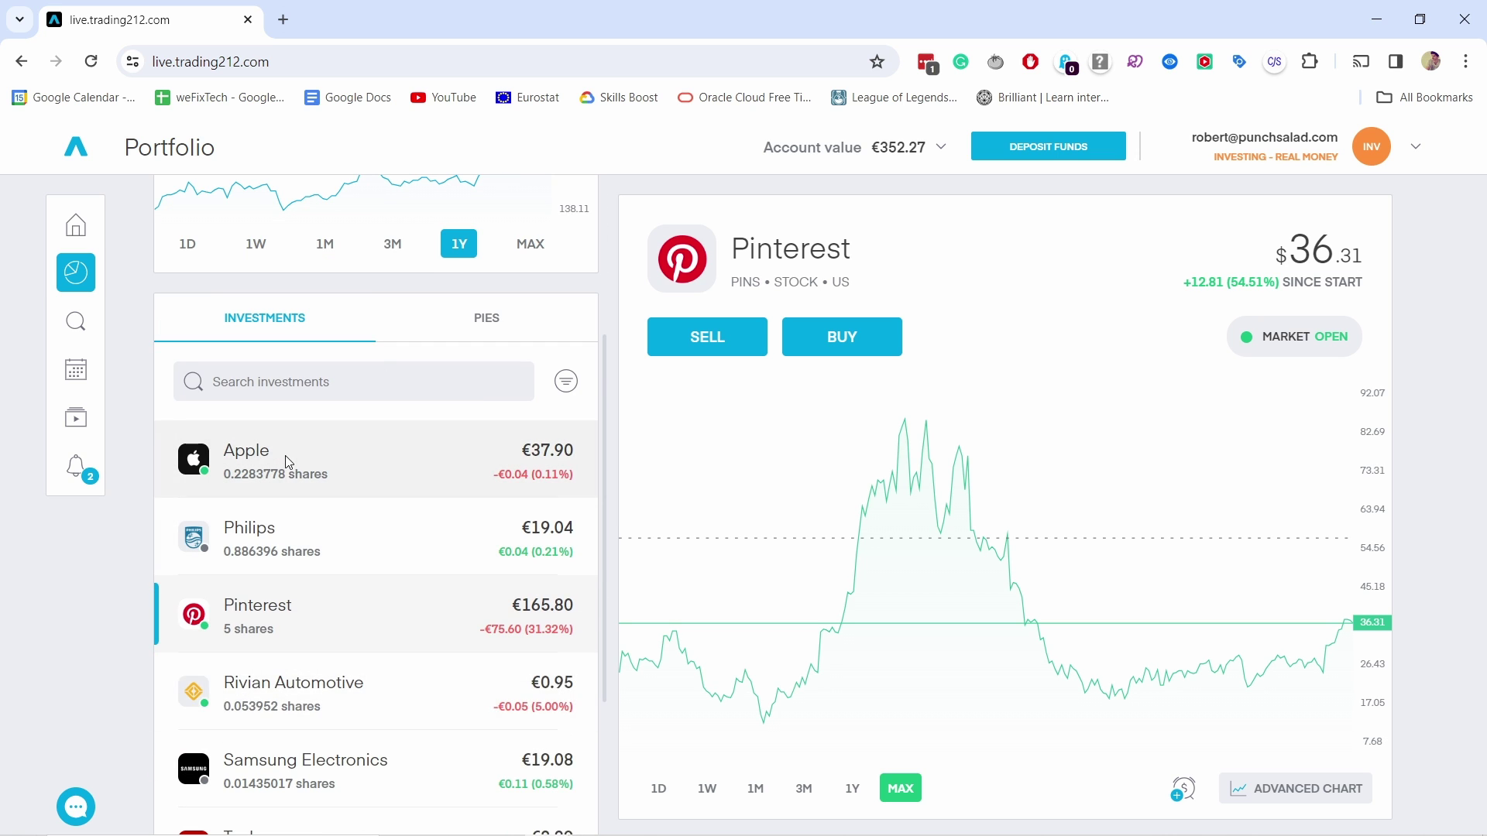
scroll(291, 465, "down", 3)
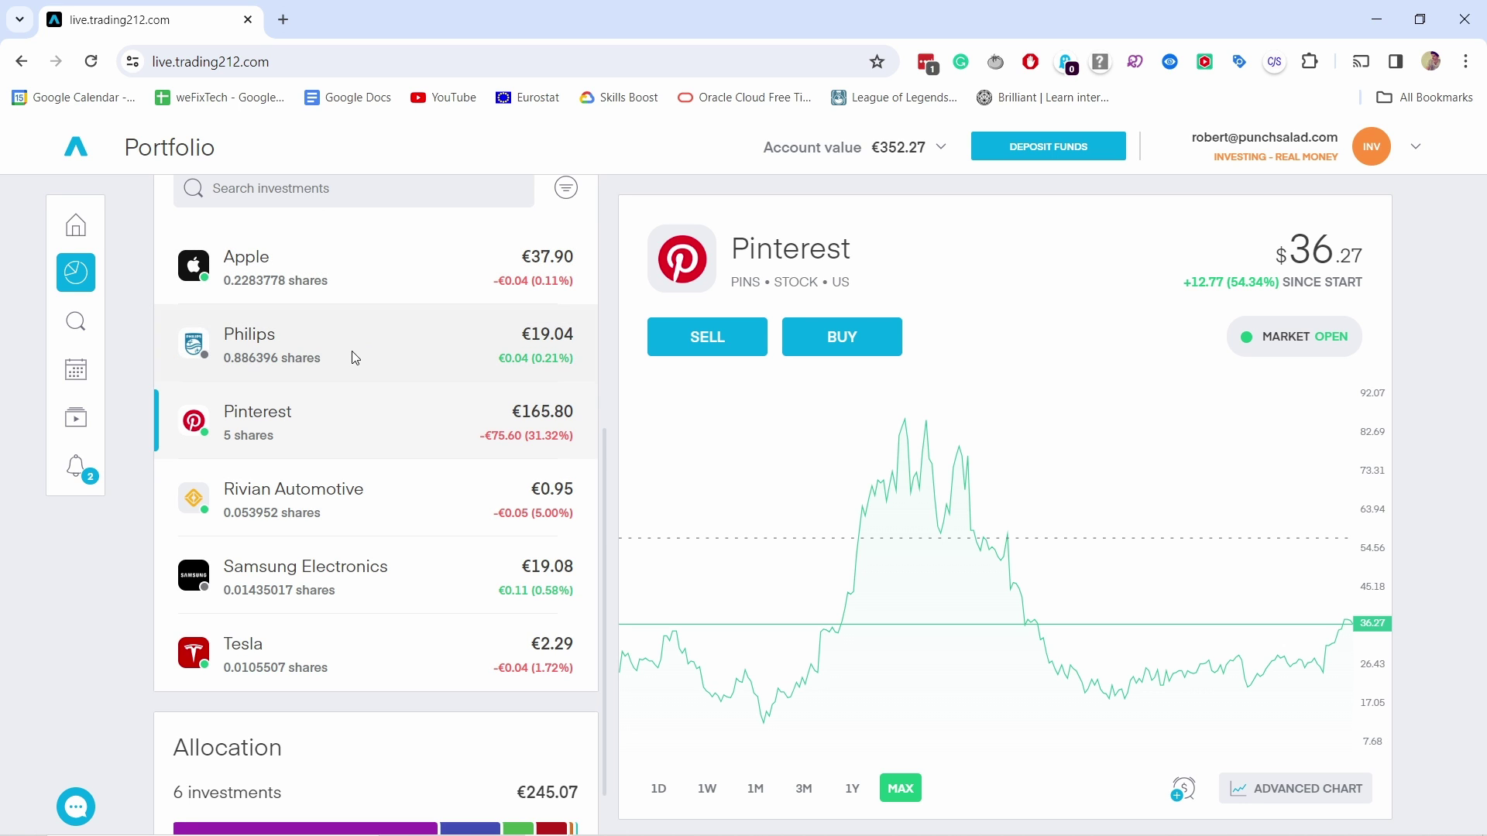
scroll(358, 355, "up", 3)
scroll(253, 518, "down", 1)
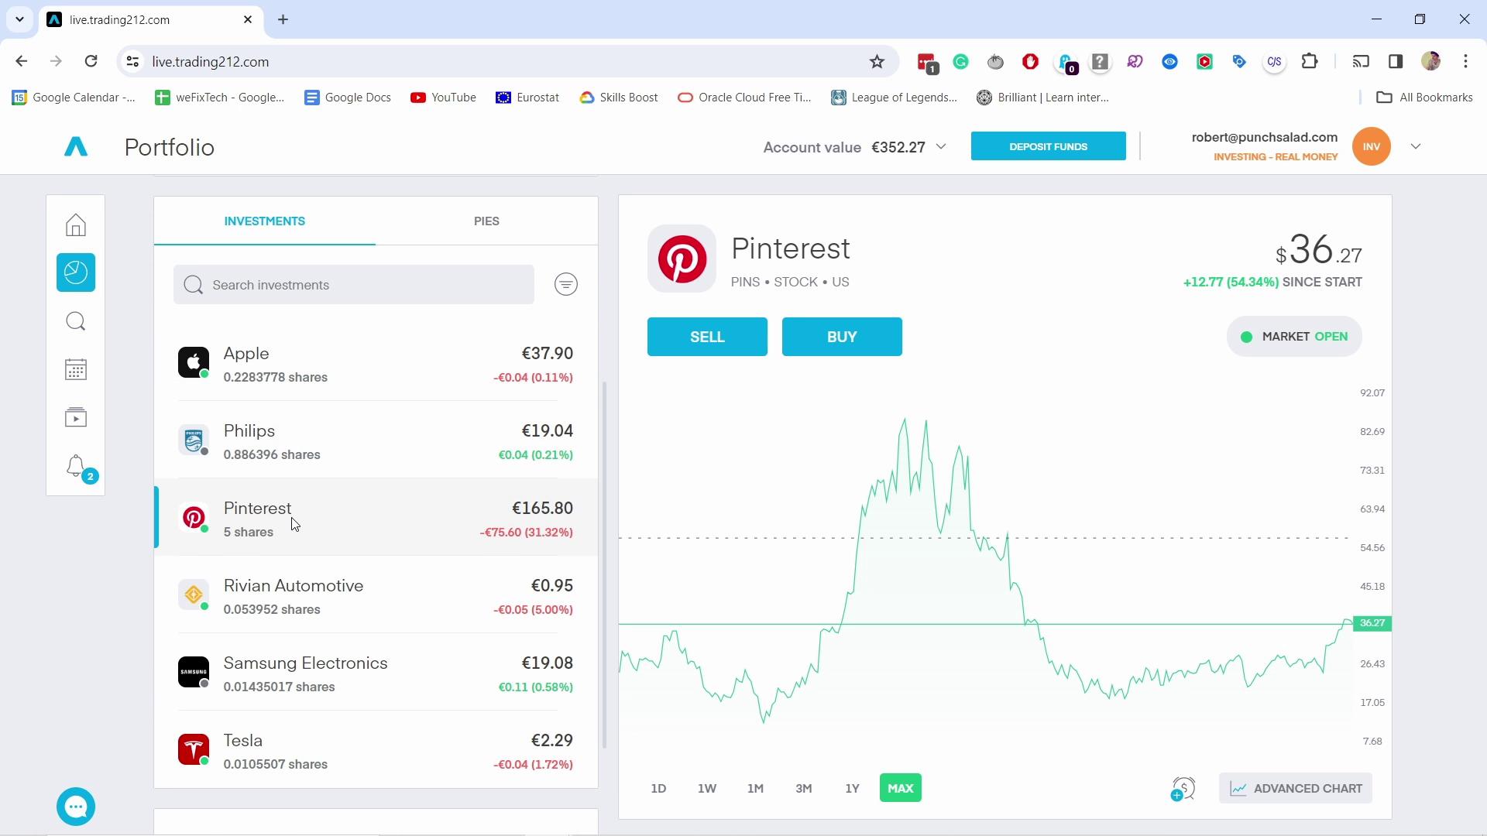
- Set up a limit sell of all 5 Pinterest shares at $40.00
left_click(707, 347)
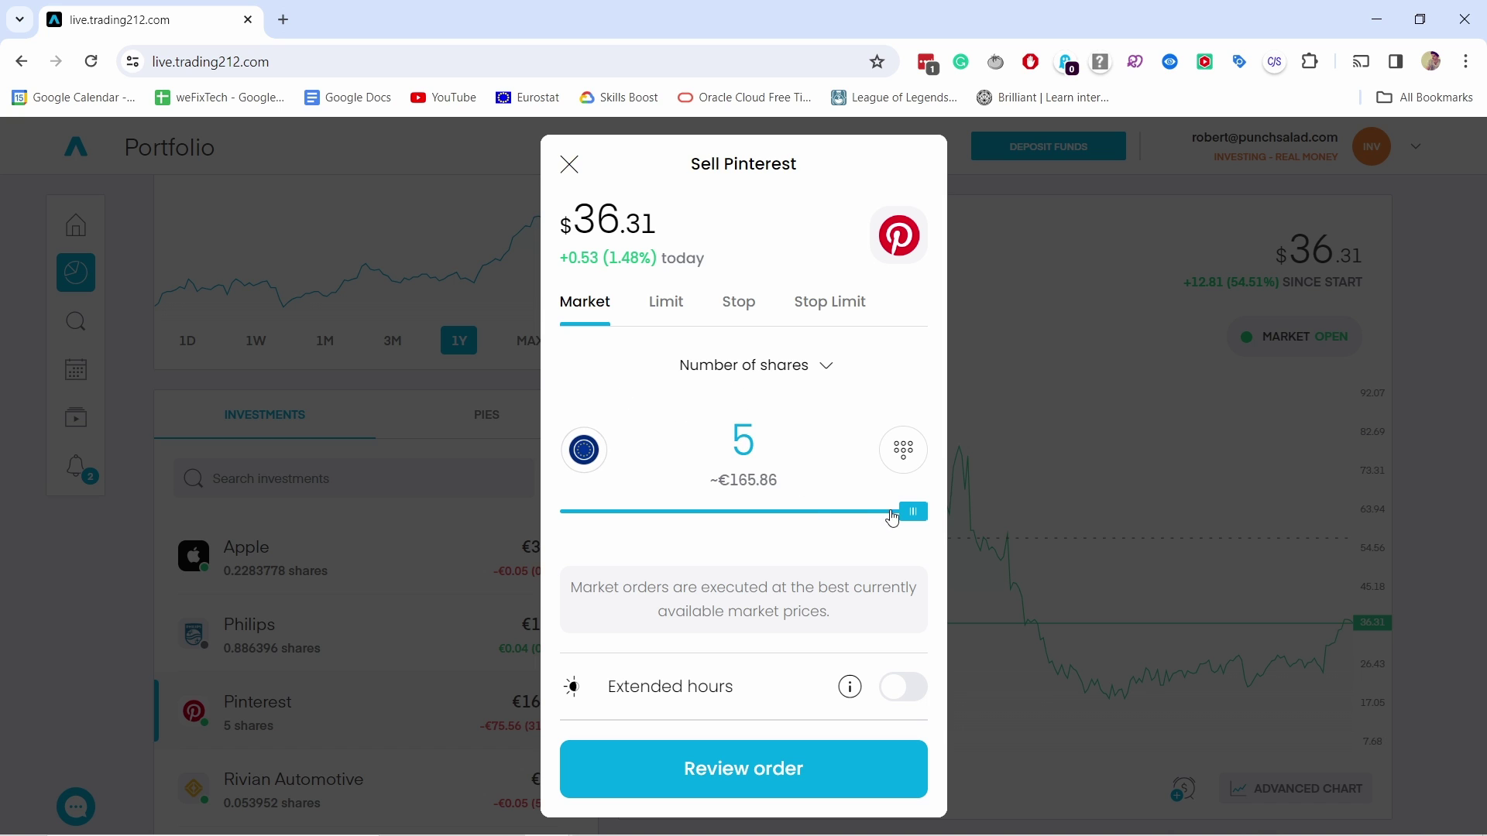
left_click_drag(892, 514, 949, 515)
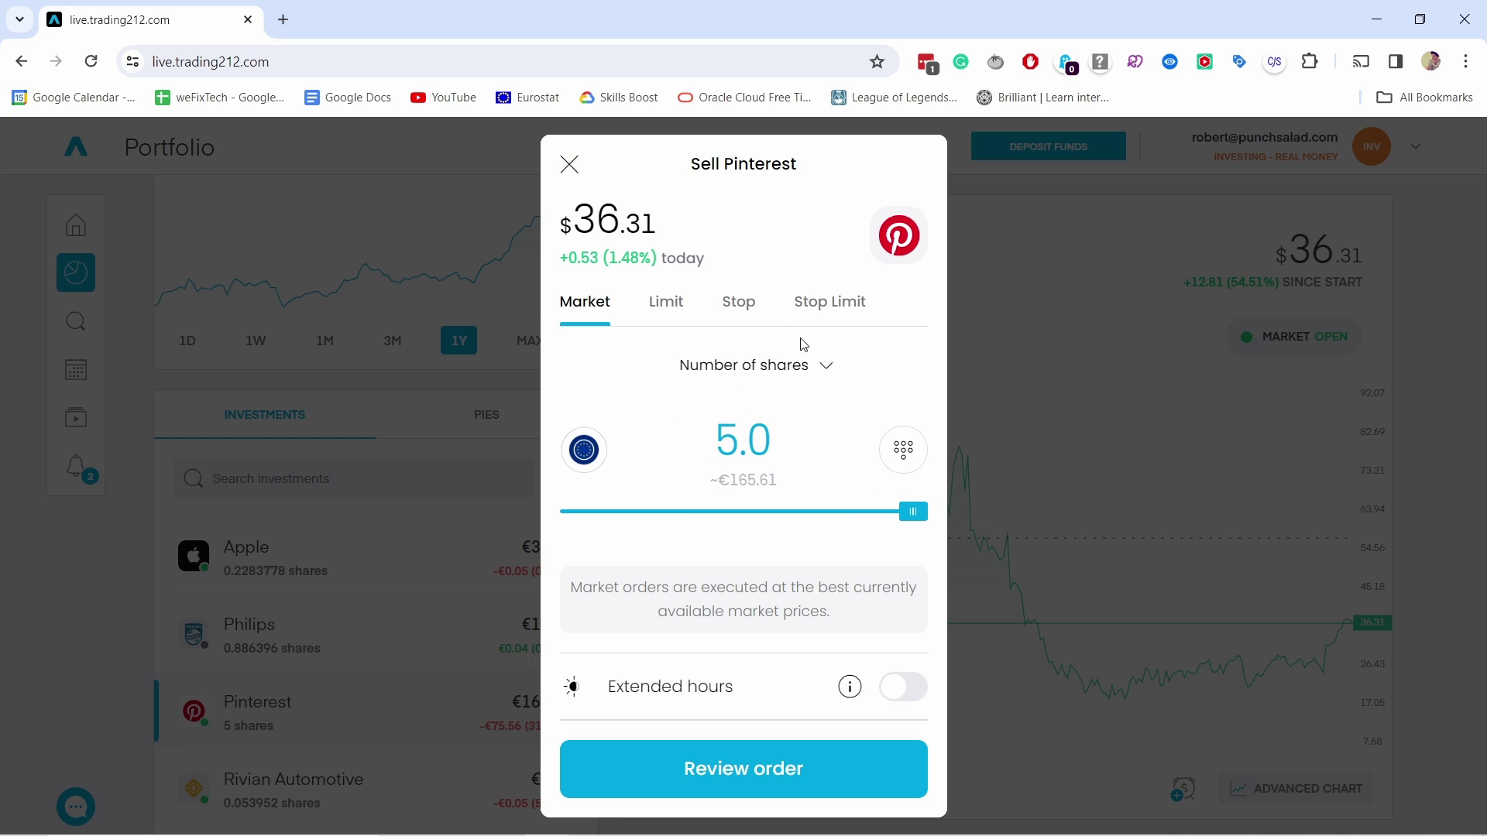
left_click(668, 308)
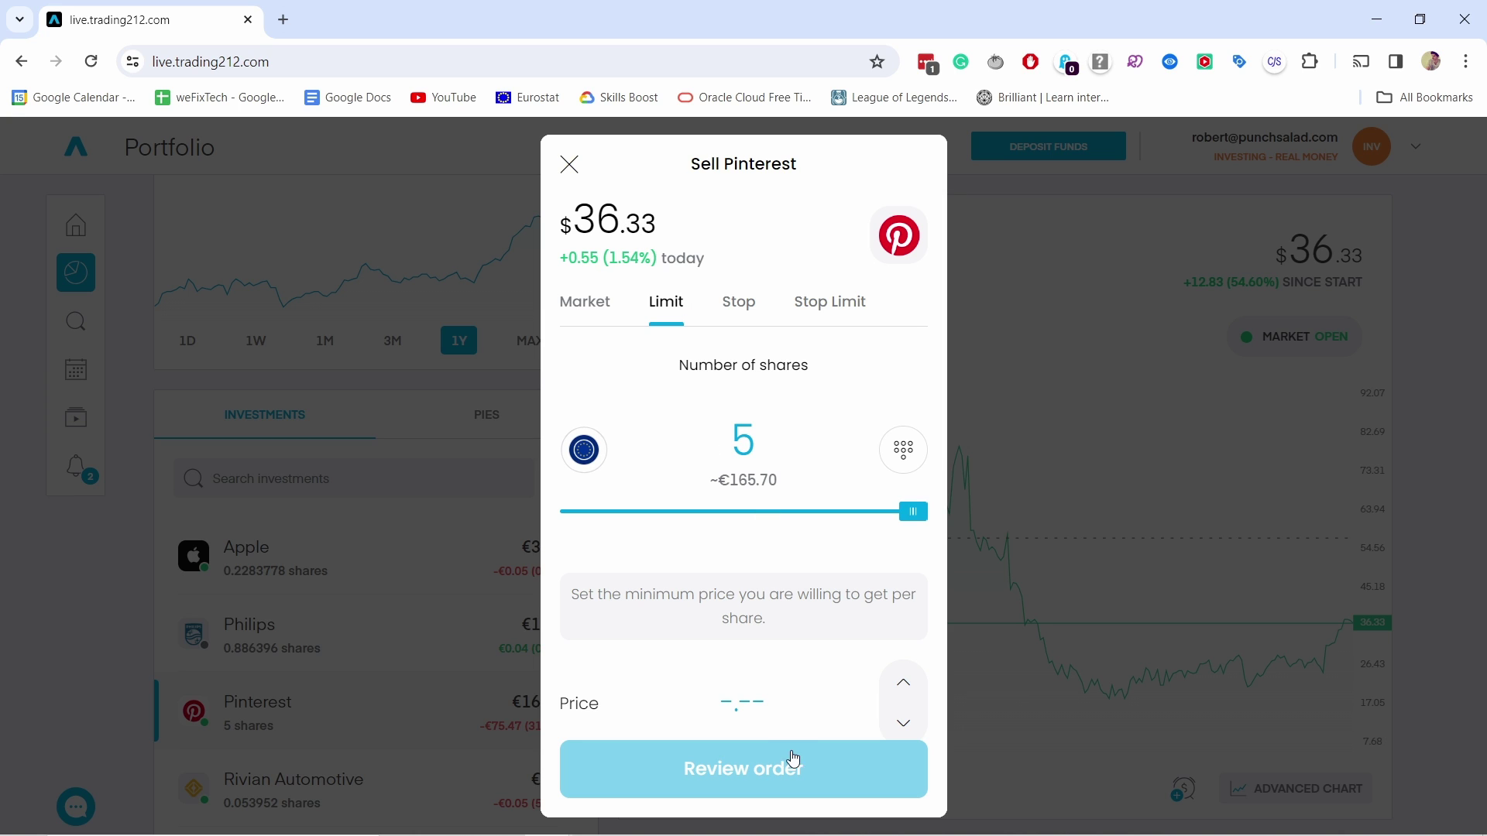
type("40")
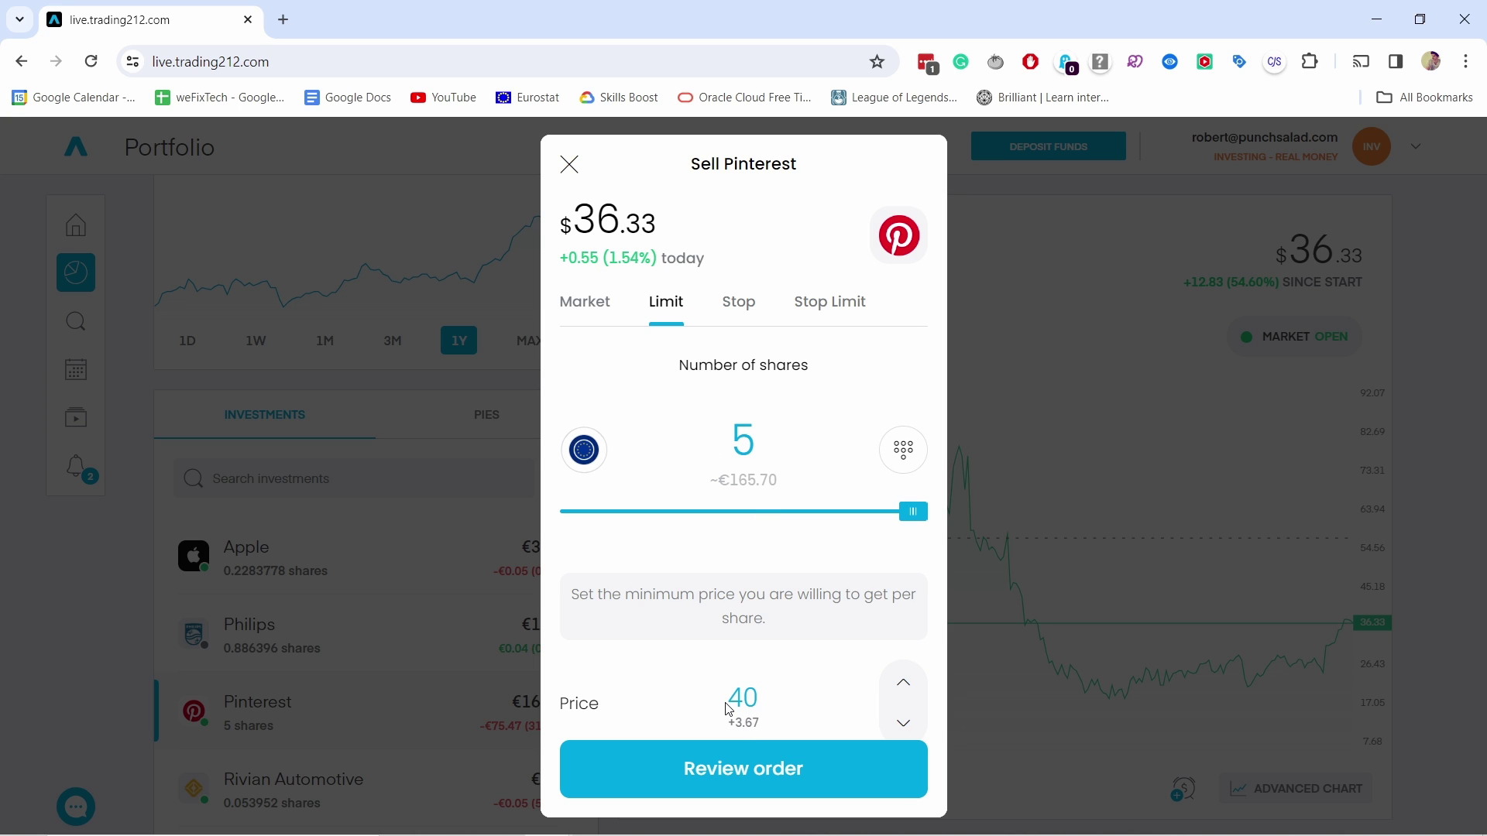
left_click(795, 693)
scroll(807, 604, "down", 3)
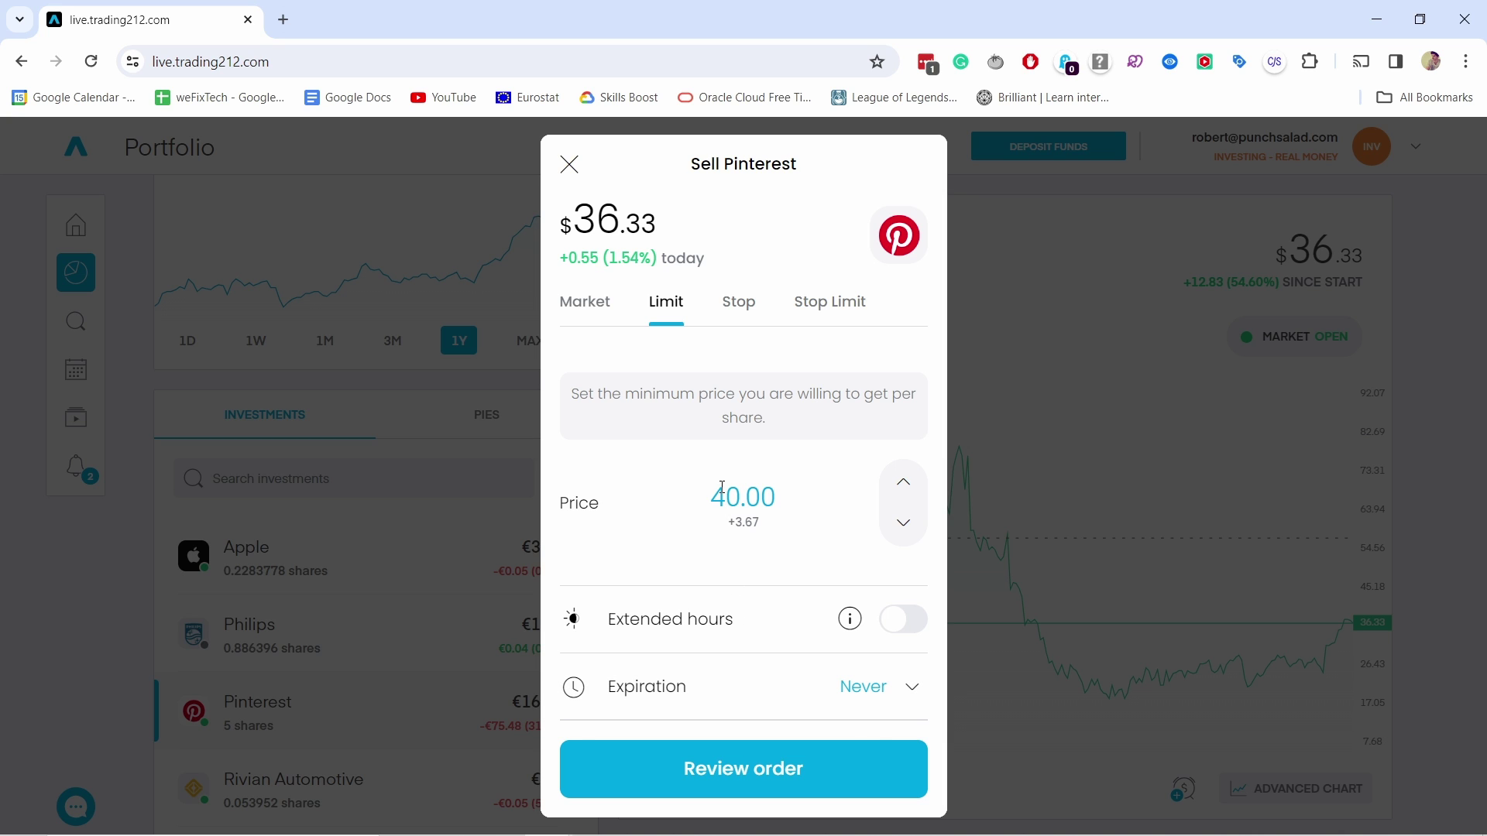
scroll(722, 487, "up", 2)
scroll(736, 531, "down", 1)
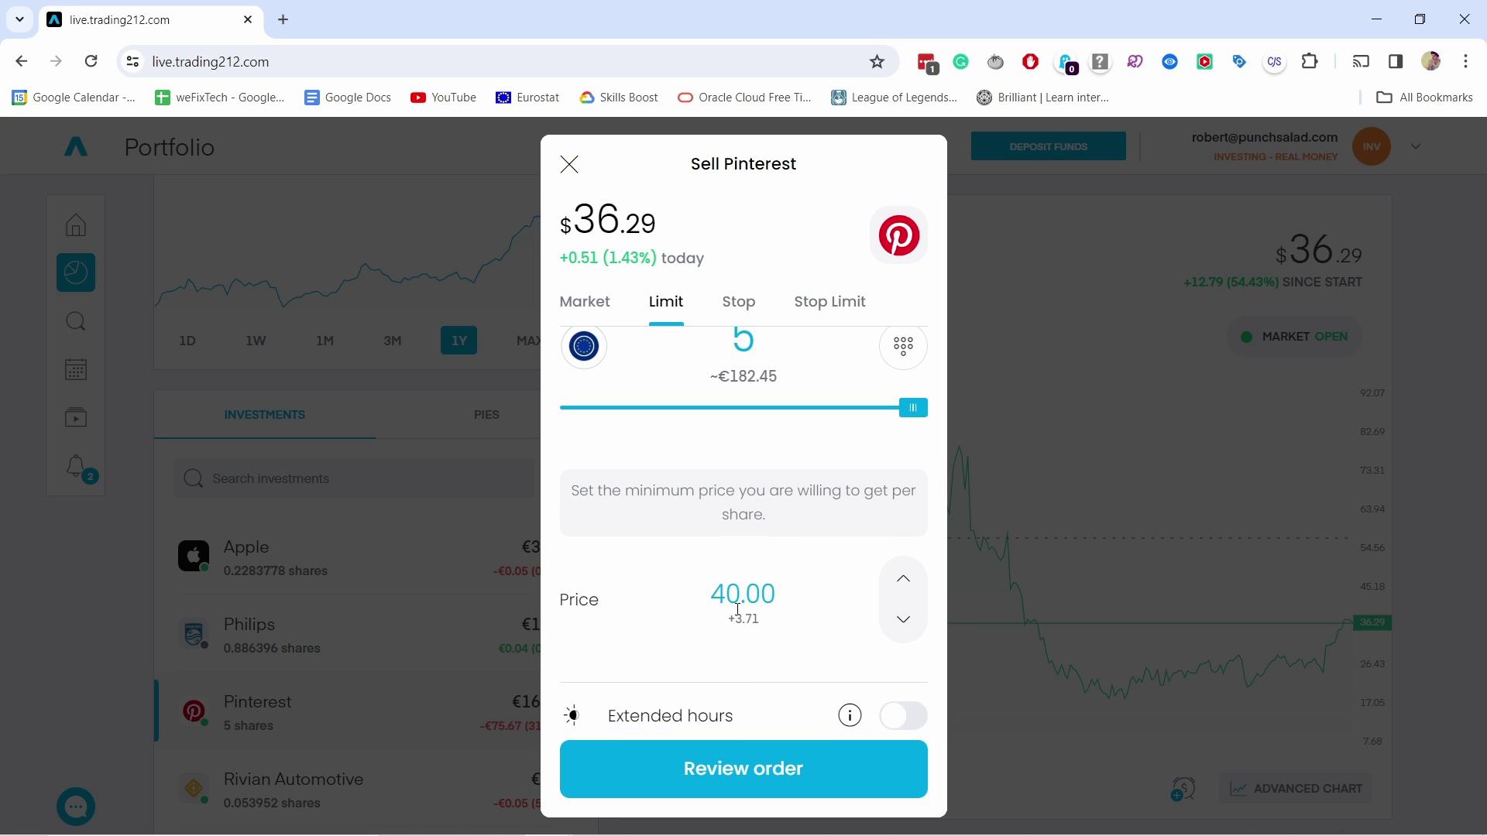
- Review the Pinterest limit sell order and send it
left_click(765, 789)
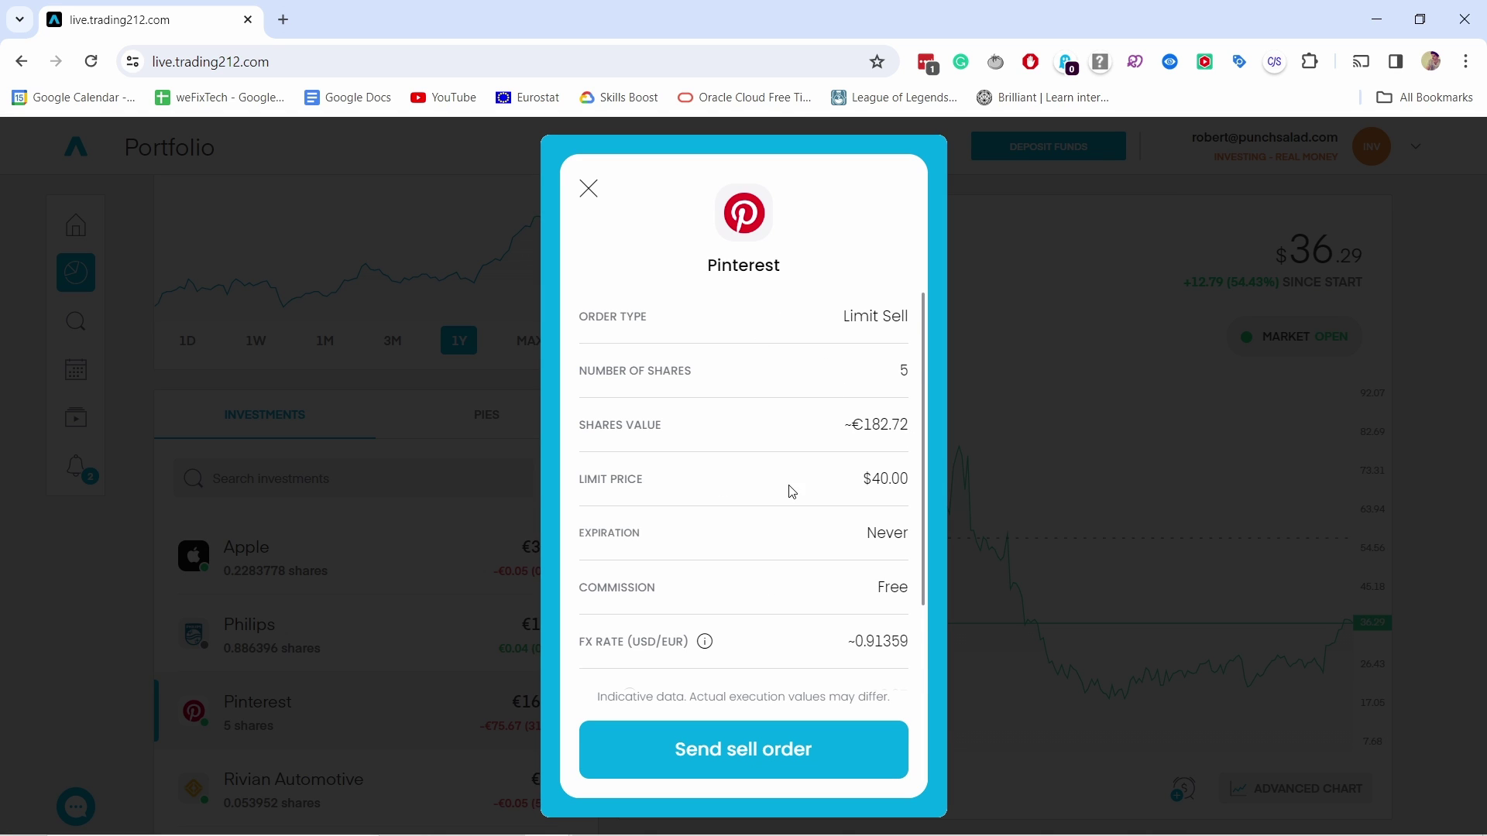
scroll(792, 491, "down", 2)
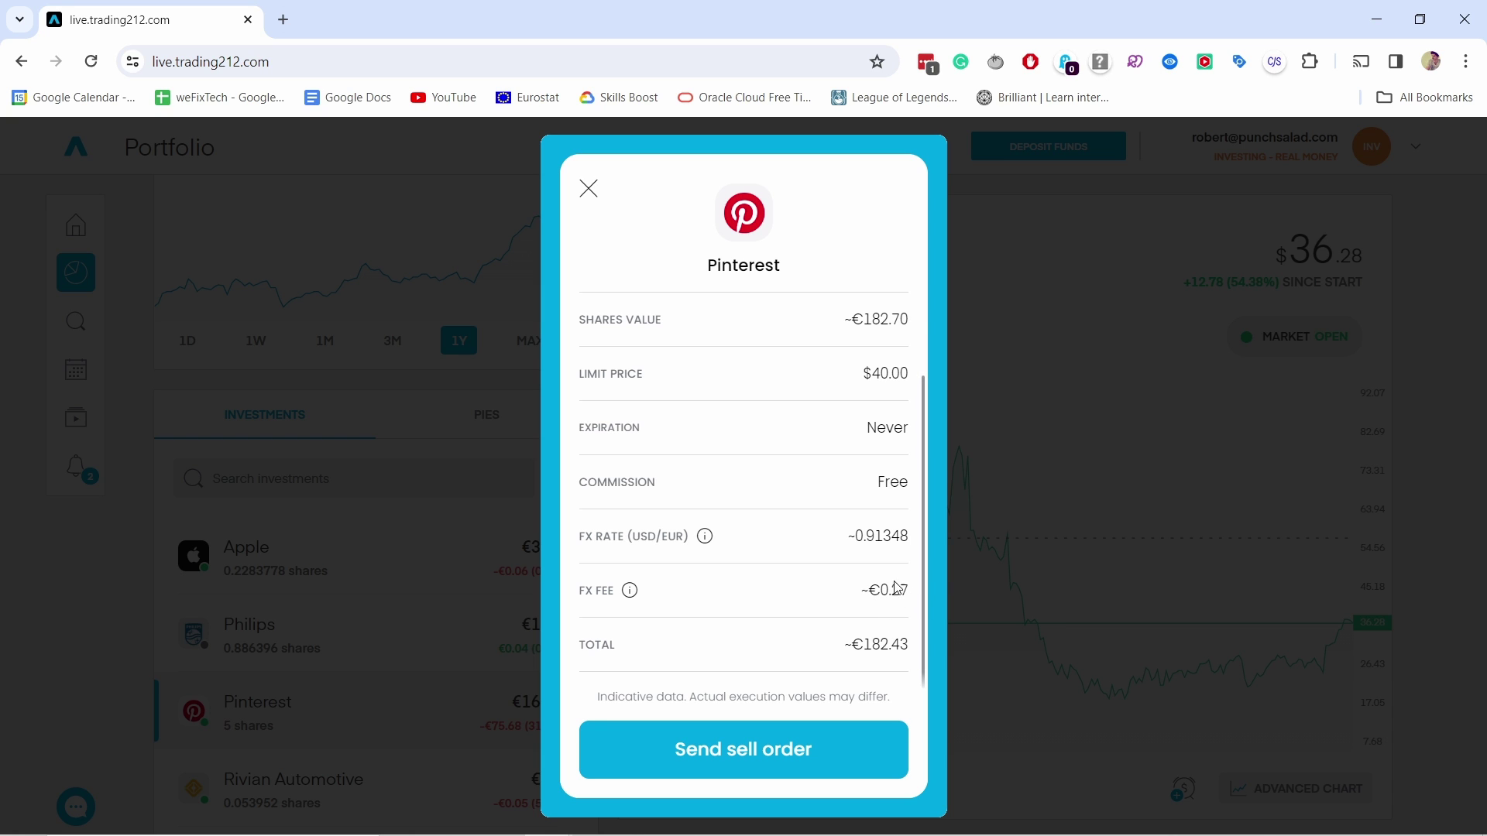
left_click(713, 753)
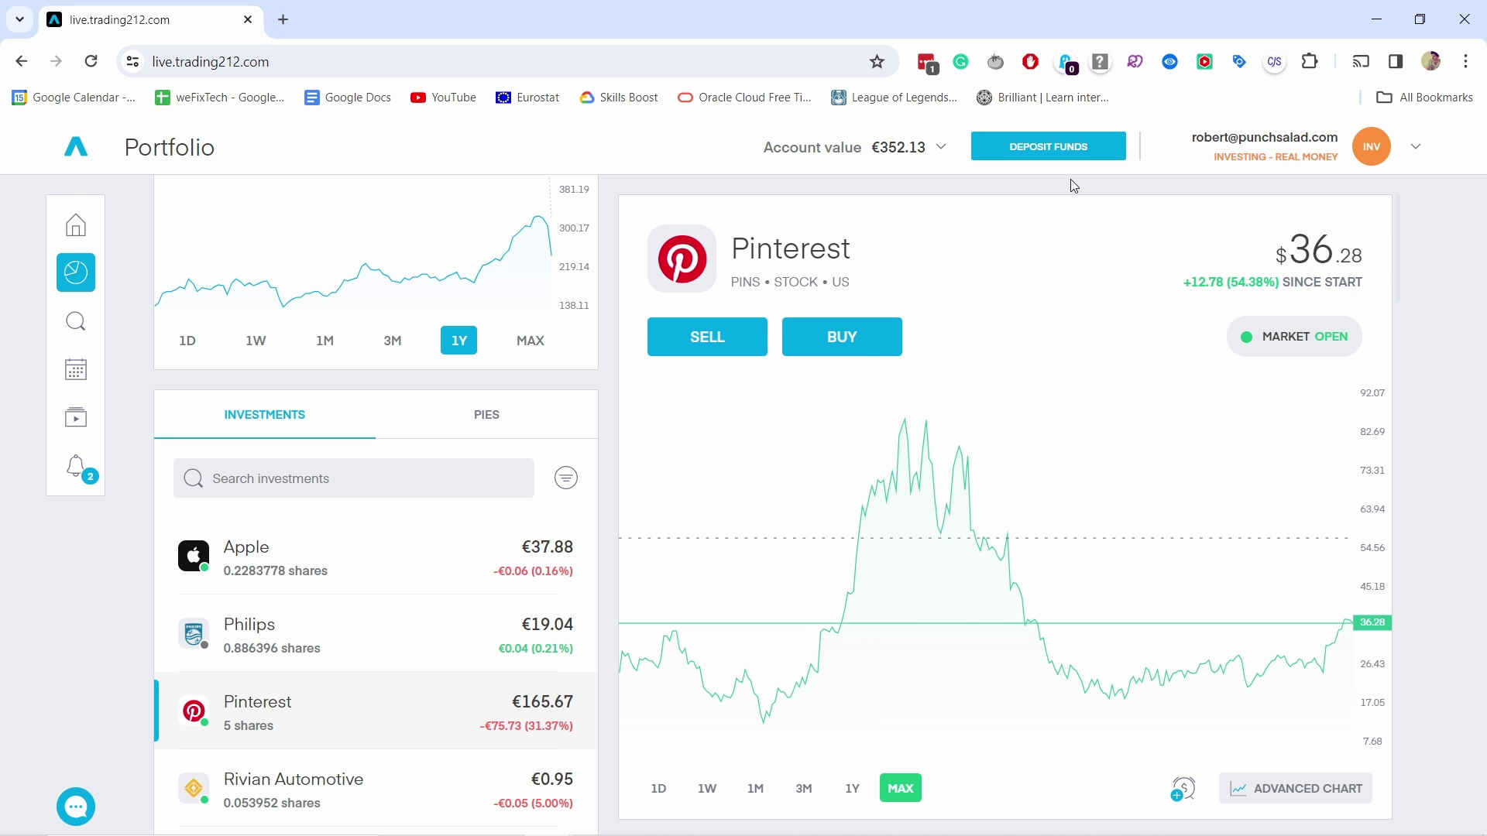
scroll(1042, 412, "down", 2)
scroll(1042, 413, "down", 3)
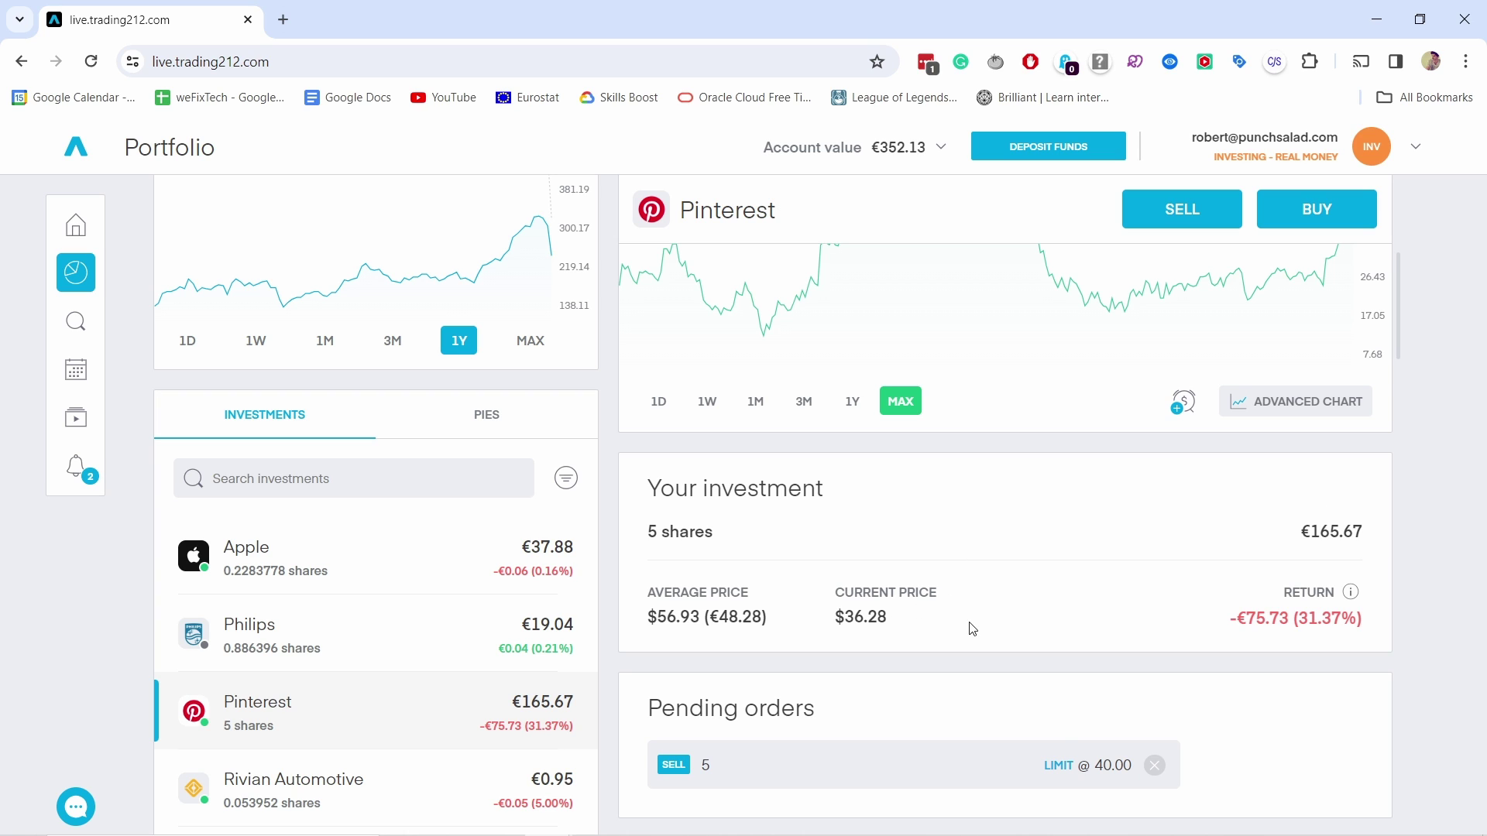
scroll(973, 629, "down", 1)
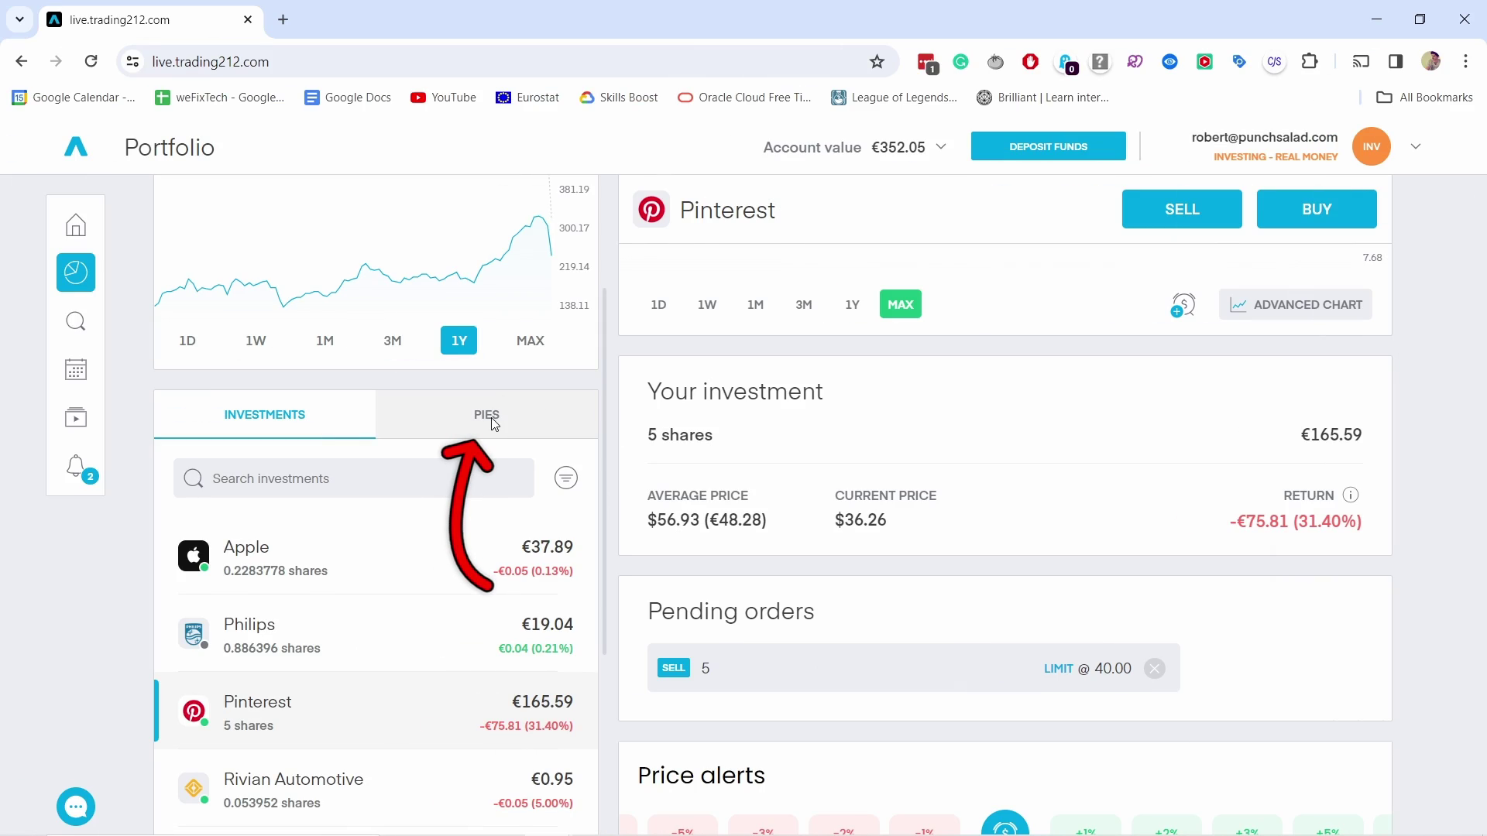
- Start creating a new pie and bring up its instrument list
left_click(486, 414)
scroll(481, 403, "down", 3)
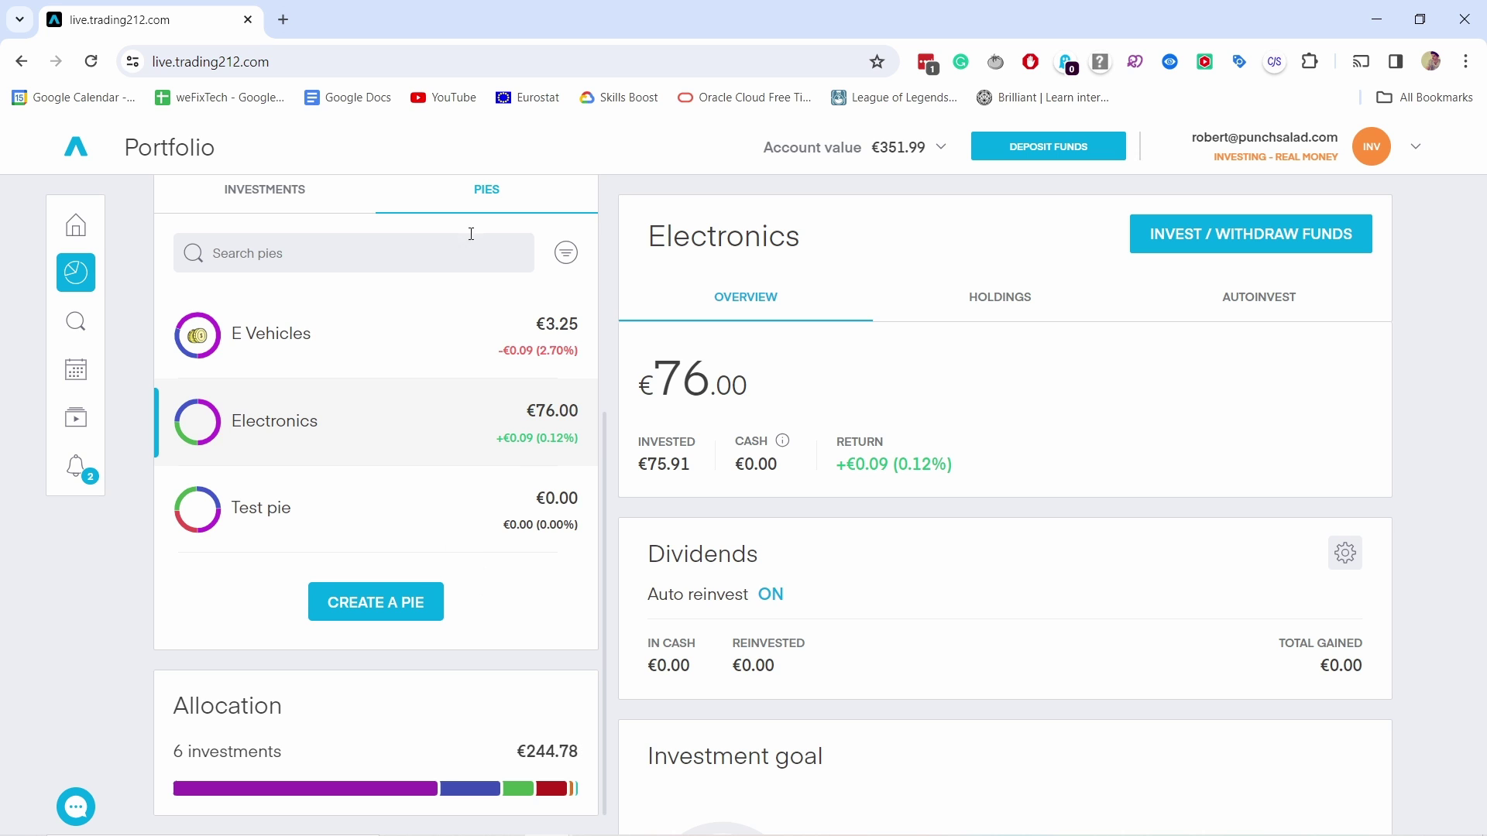
left_click(369, 603)
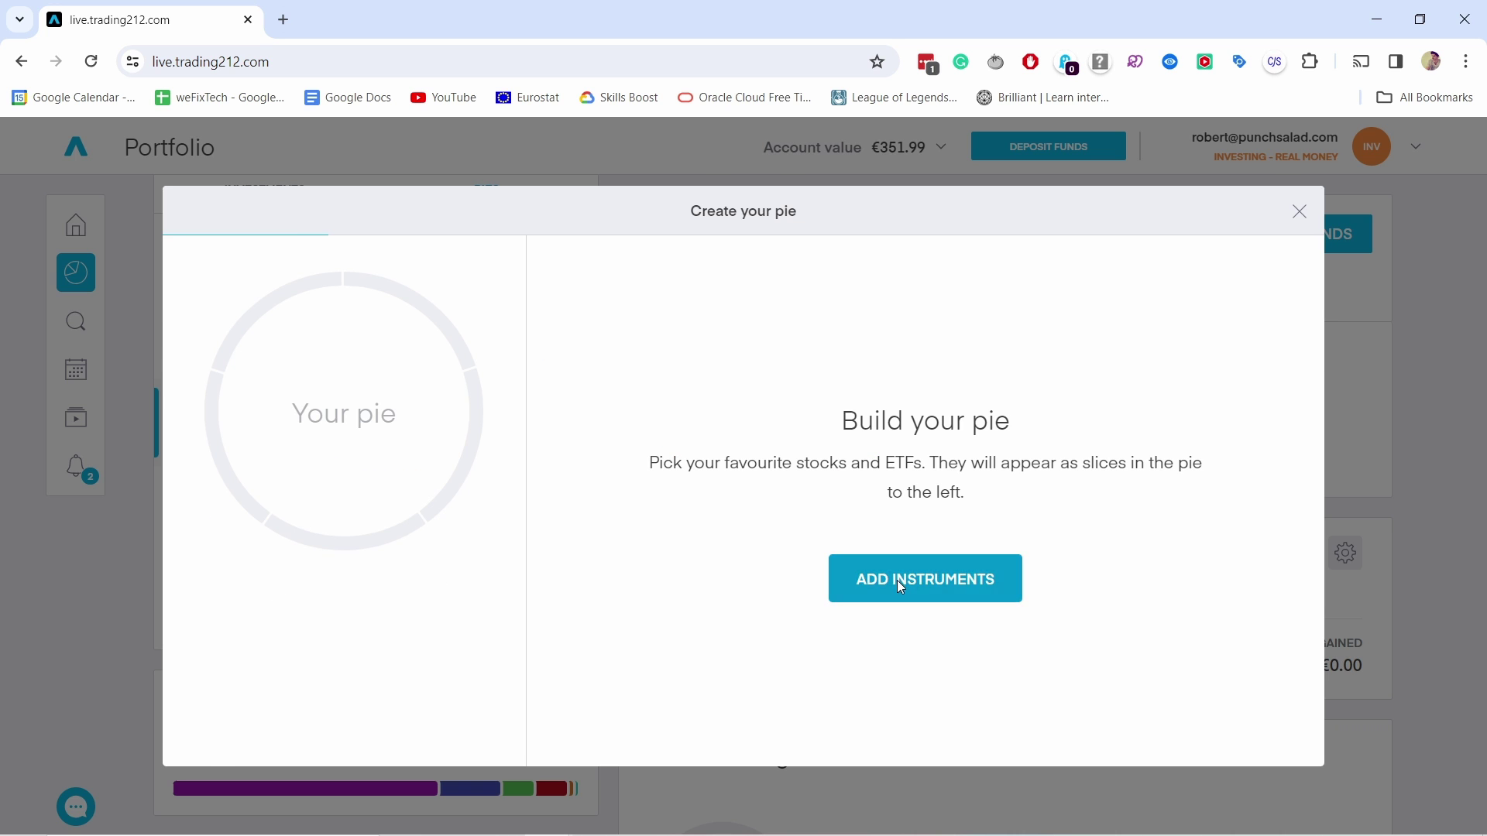
left_click(897, 580)
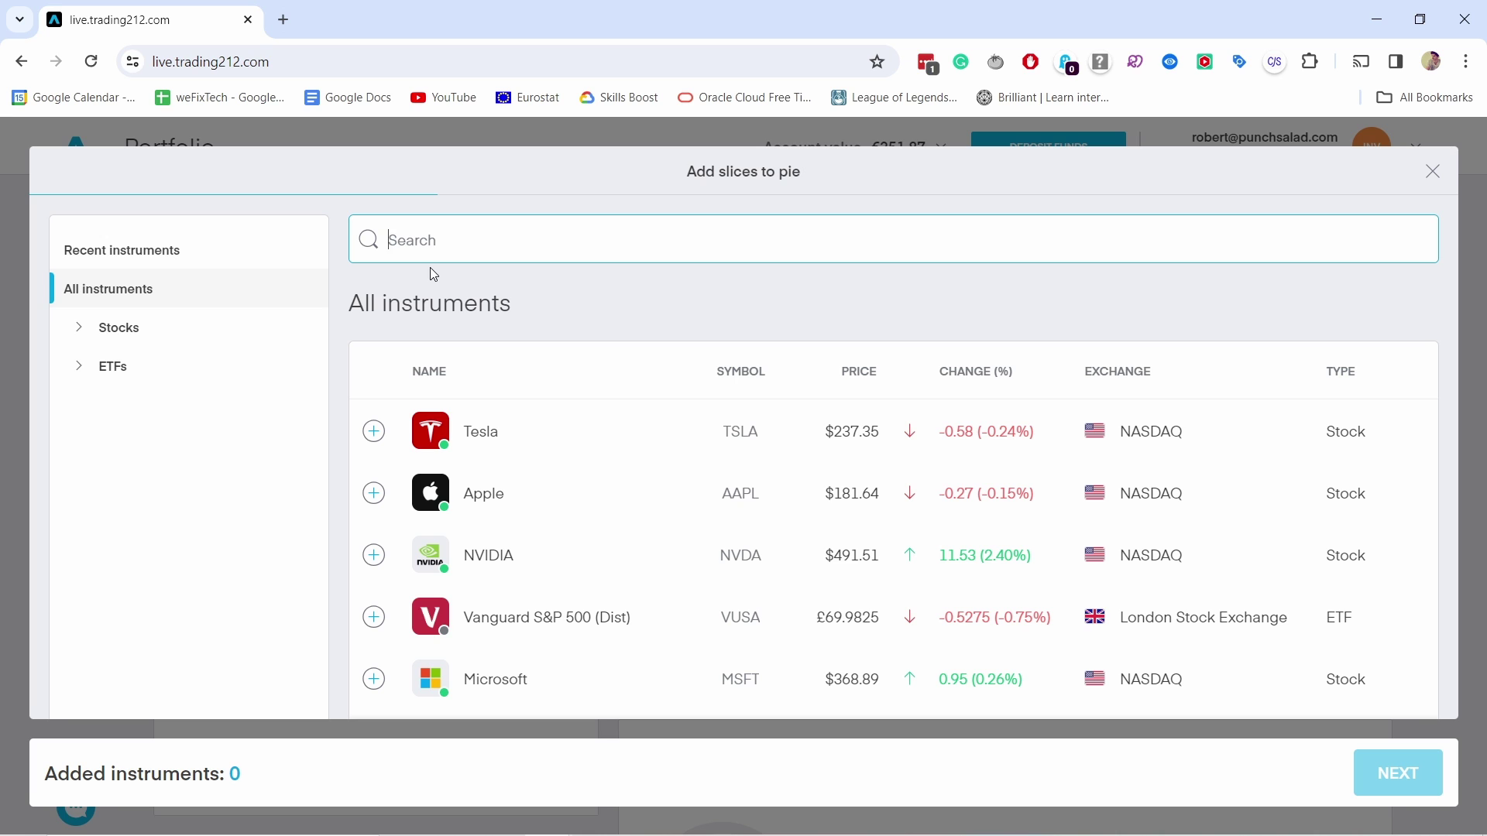
- Search for and add Microsoft, NVIDIA and AMD to the pie, then continue
type("micros")
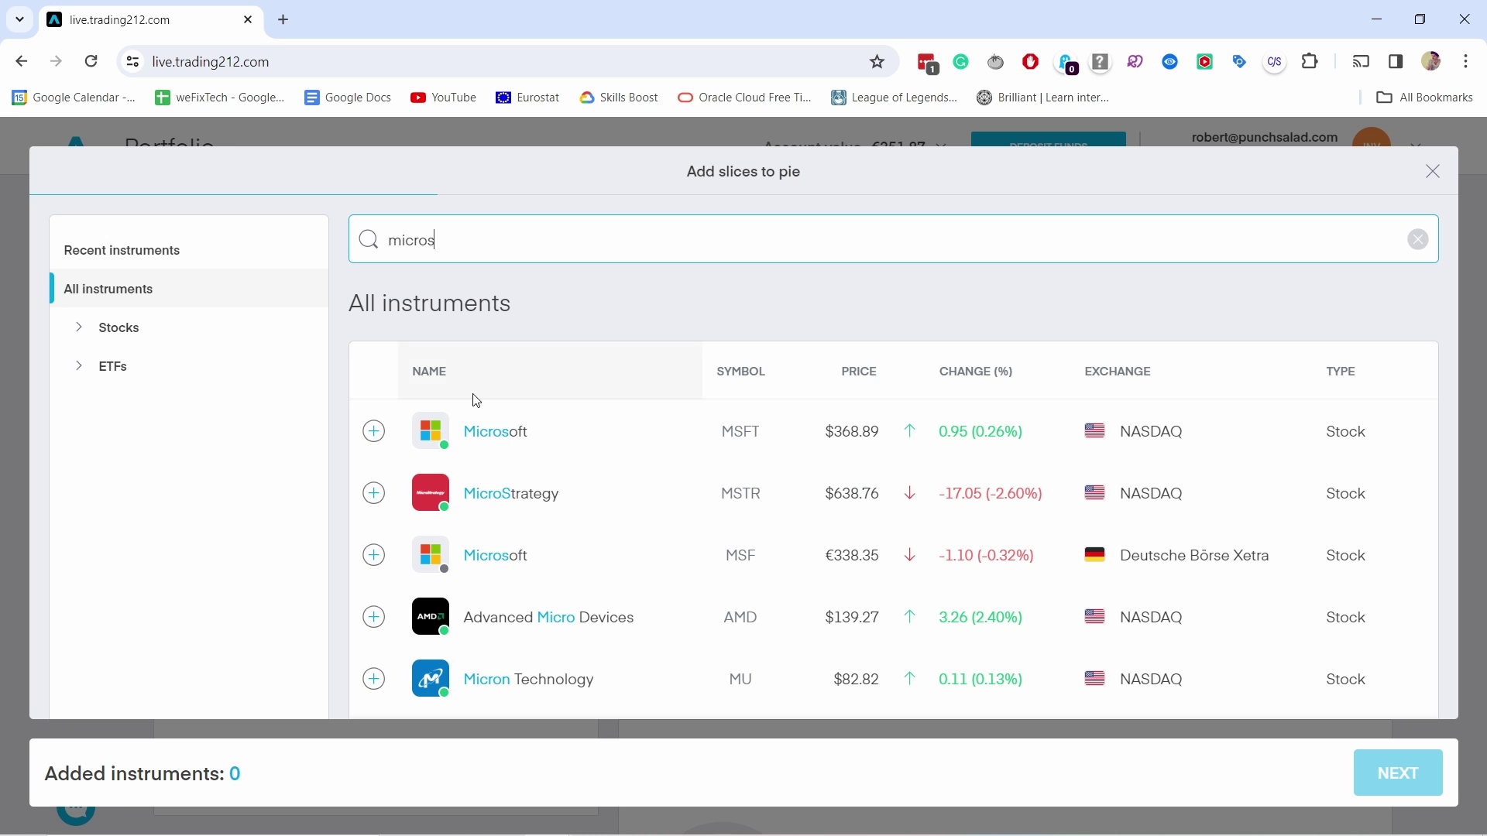
left_click(374, 434)
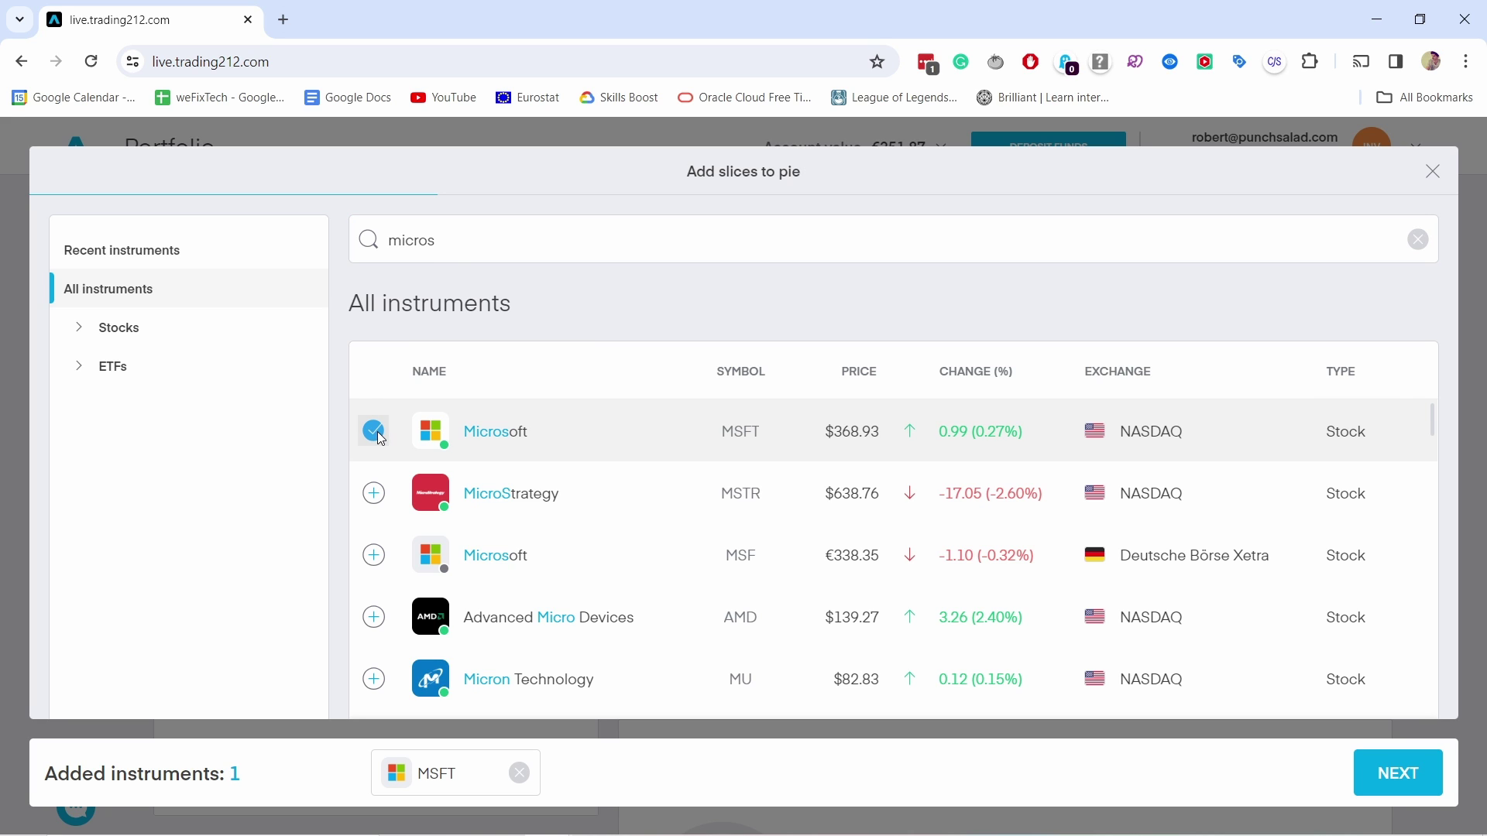
double_click(448, 243)
type("n")
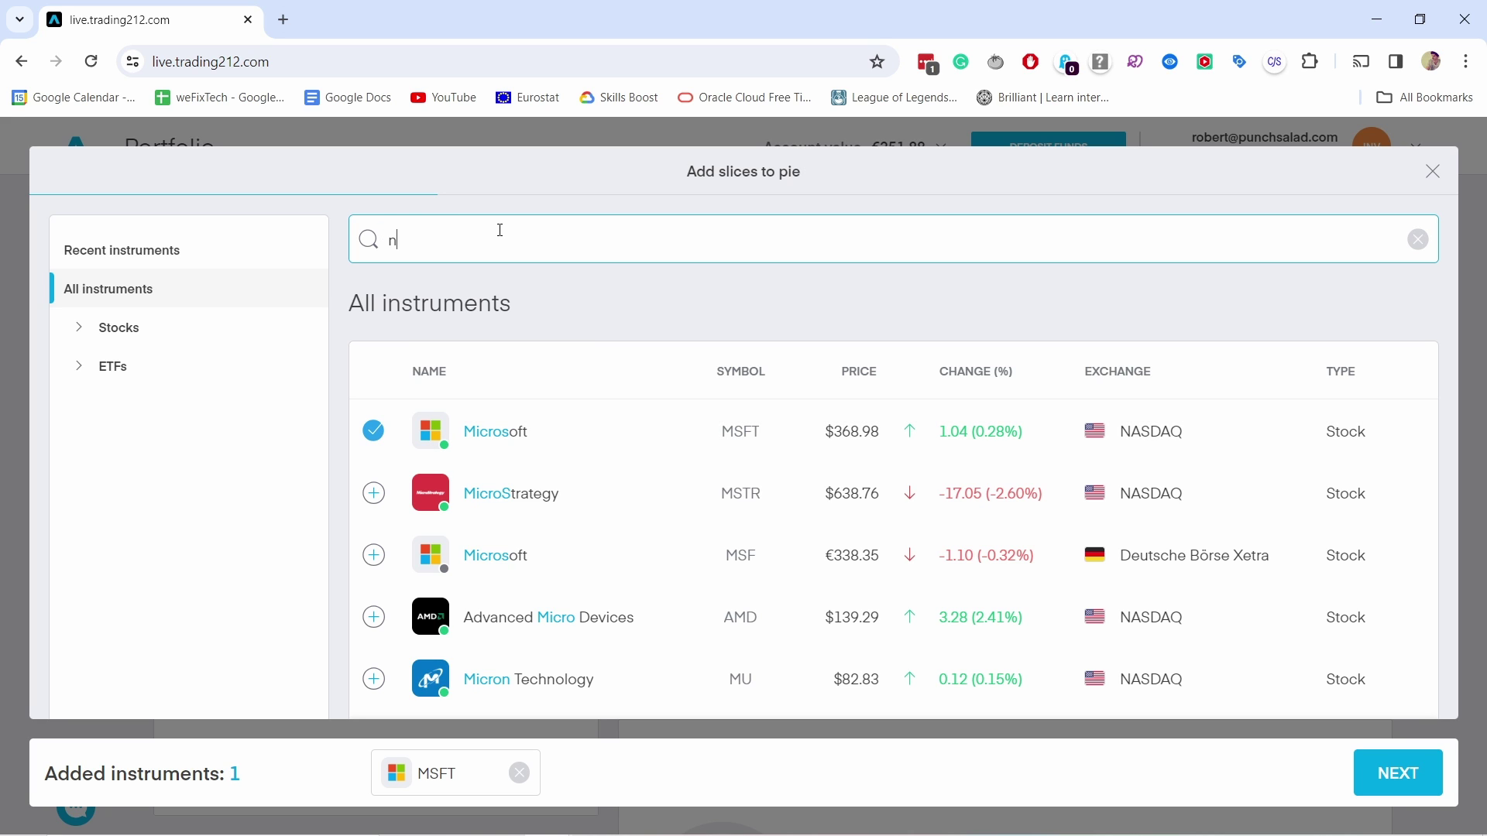
type("vb")
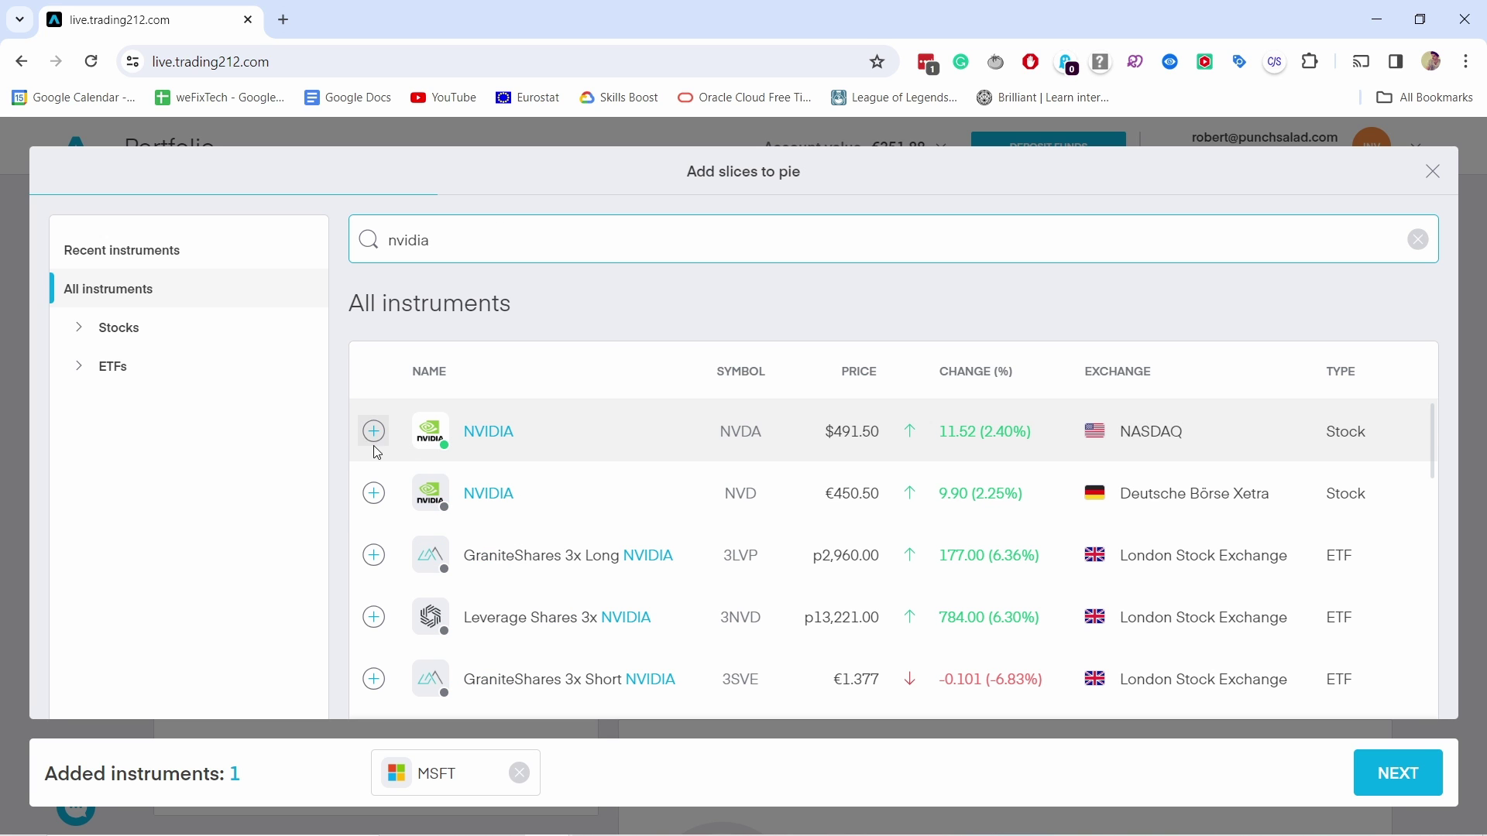
left_click(374, 493)
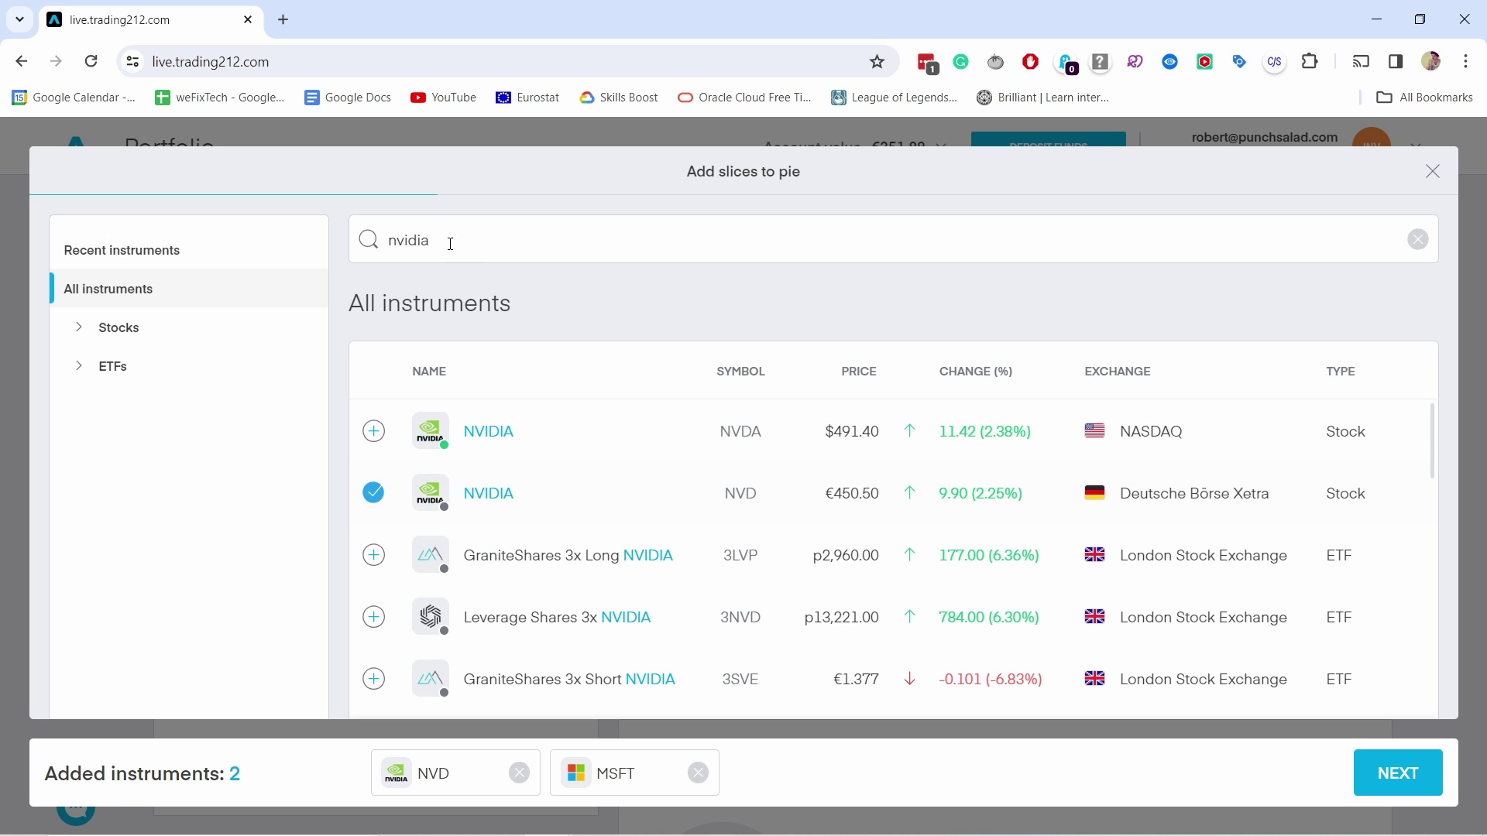
left_click_drag(450, 244, 365, 232)
type("amd")
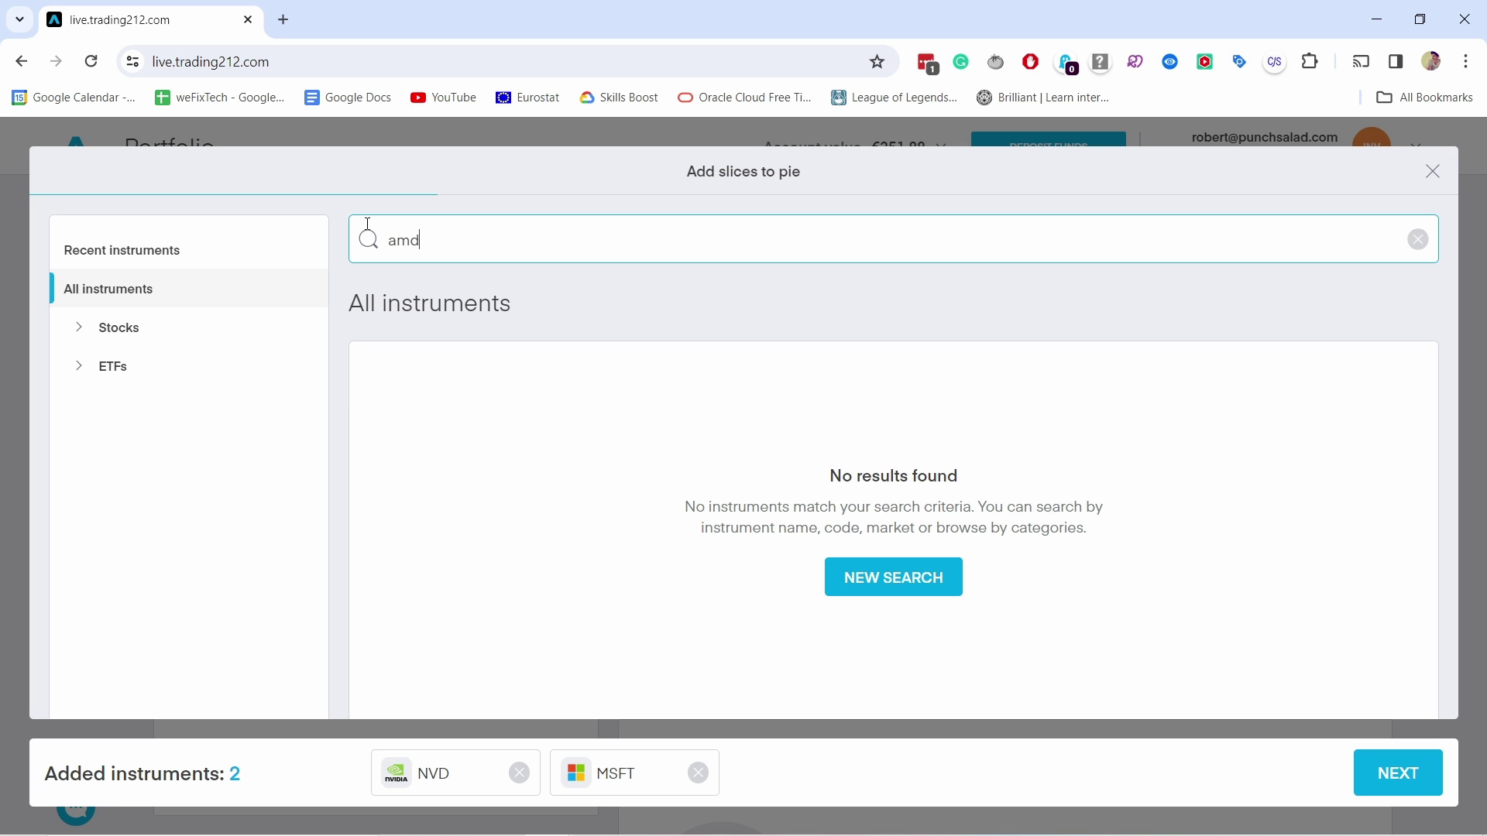
left_click(378, 494)
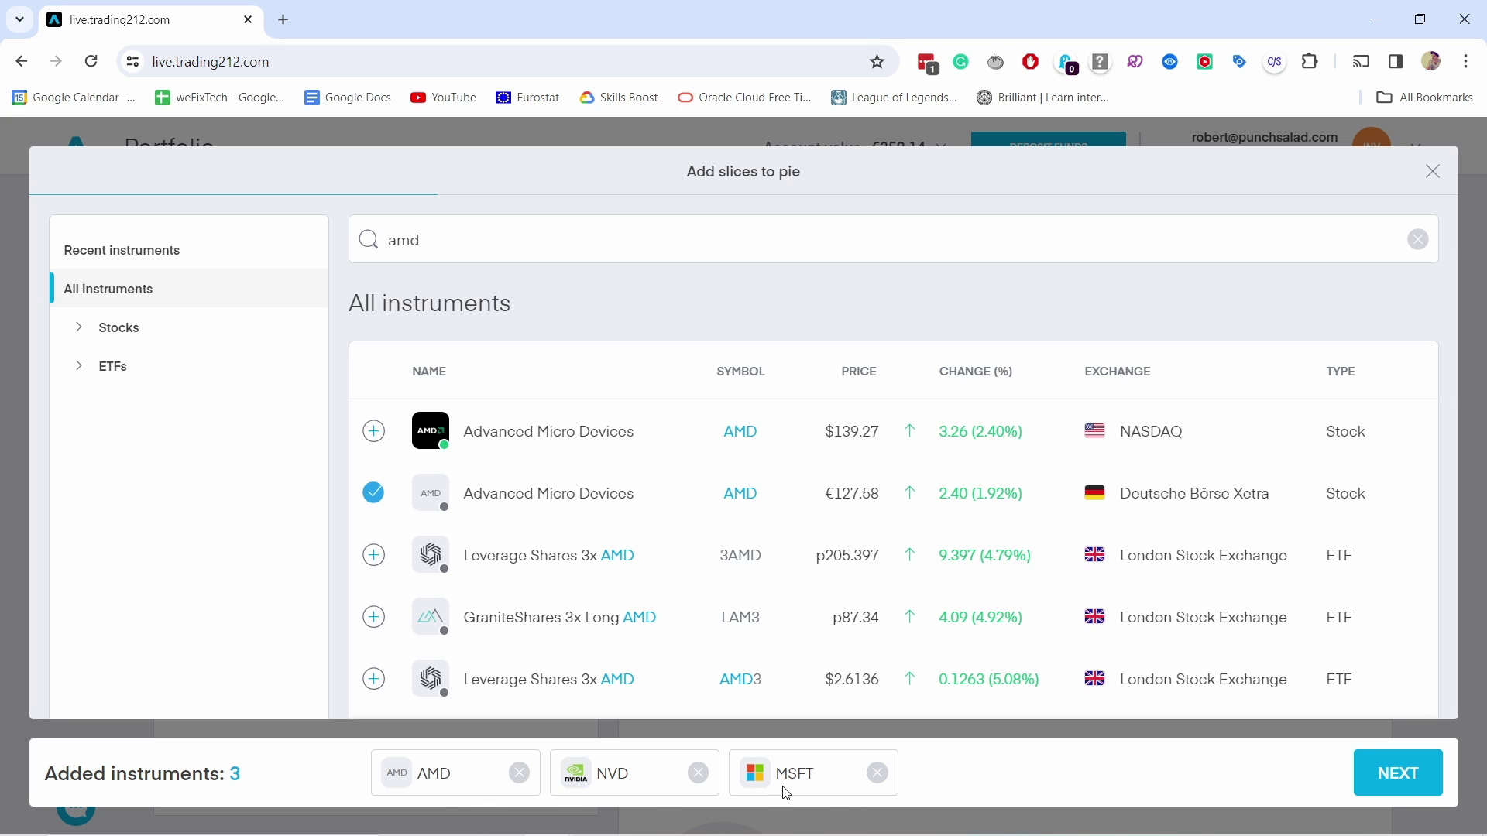
left_click(1394, 770)
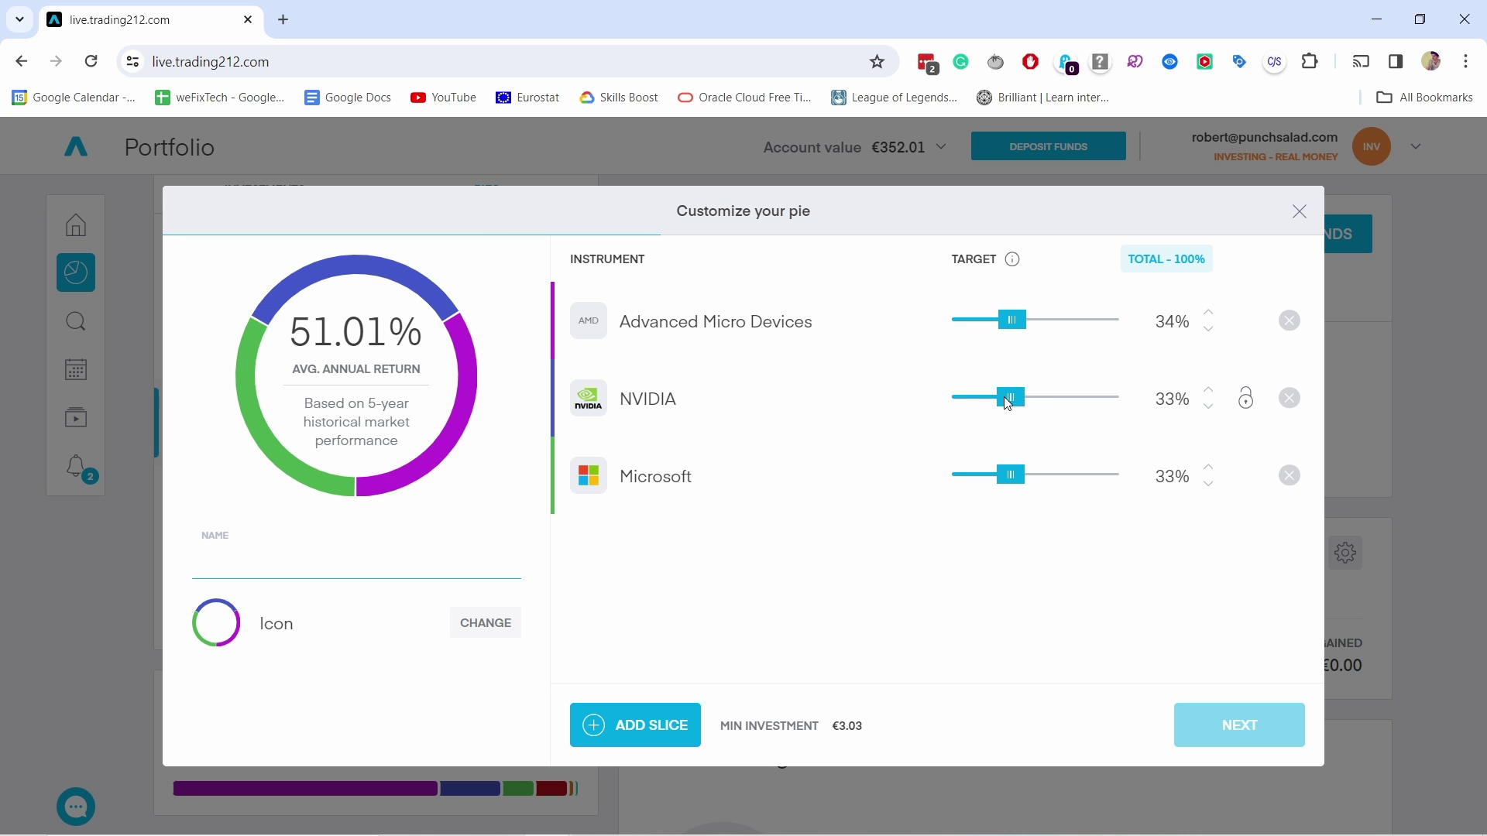
- Set targets NVIDIA 50% (locked), AMD 25%, Microsoft 25%, and name the pie 'AI Companies'
left_click_drag(1010, 402, 1036, 410)
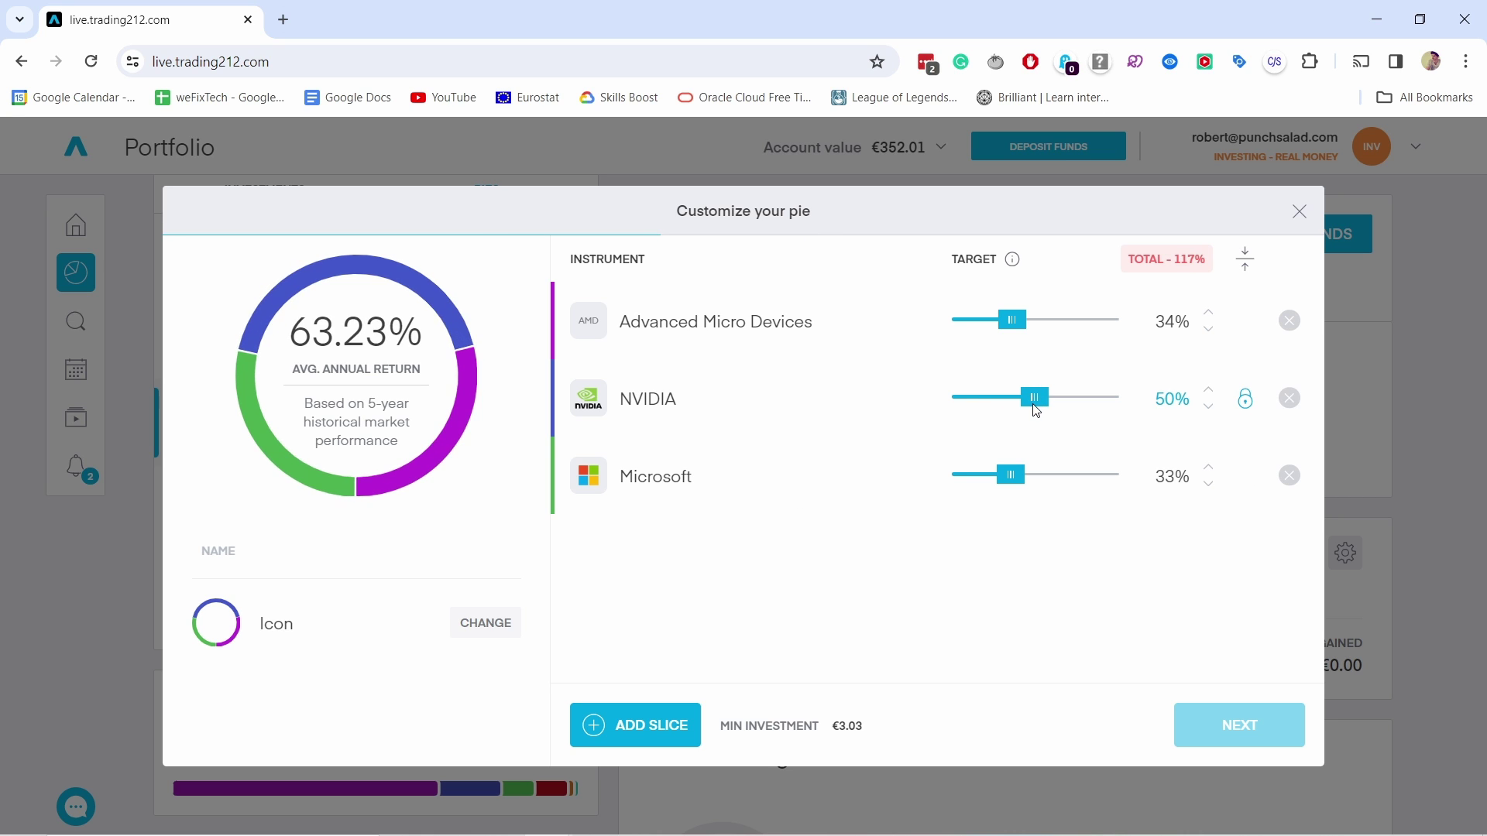
left_click(1246, 400)
left_click(1245, 260)
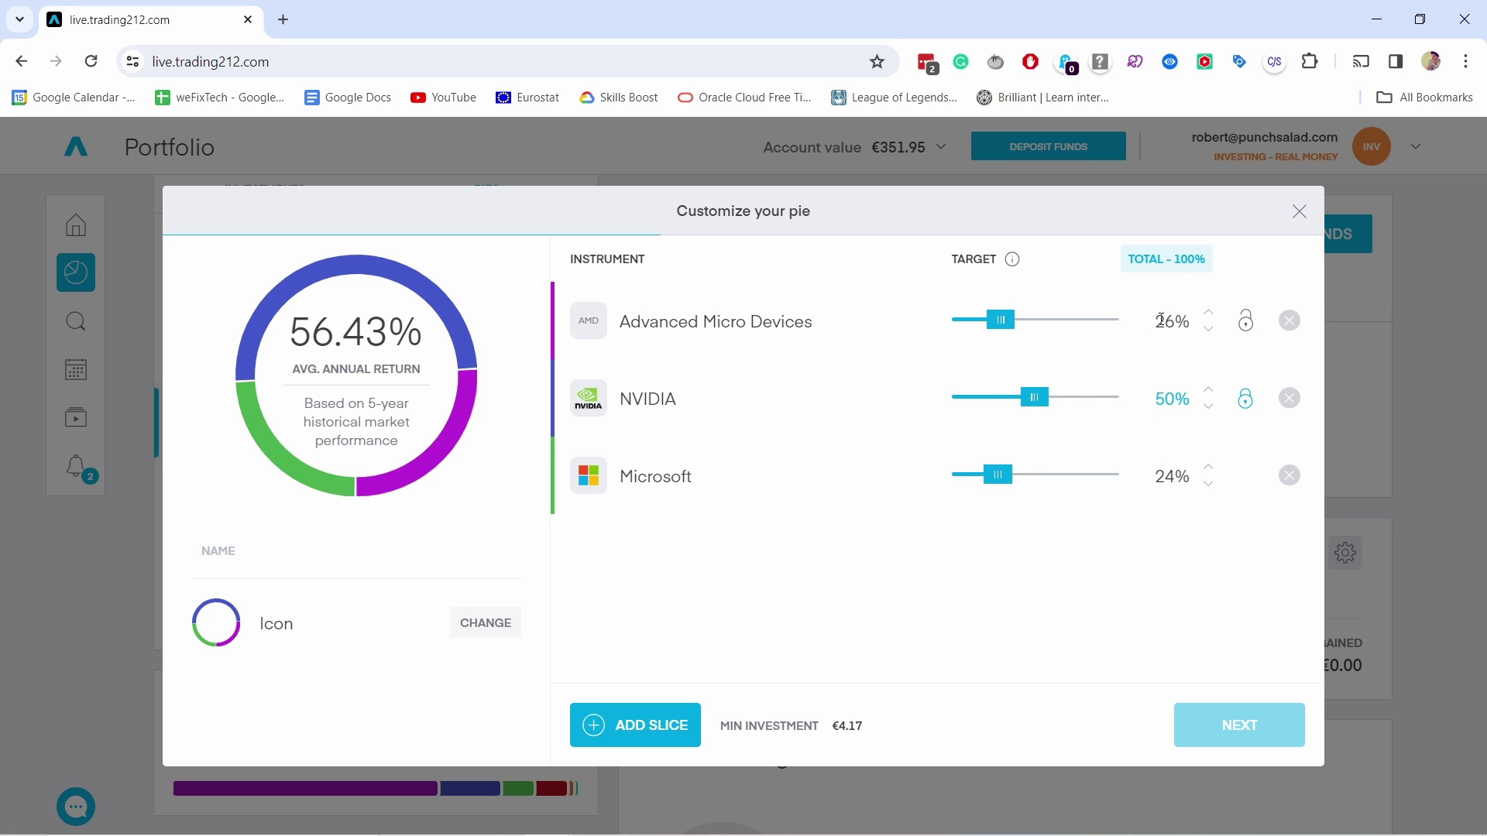
left_click(1208, 328)
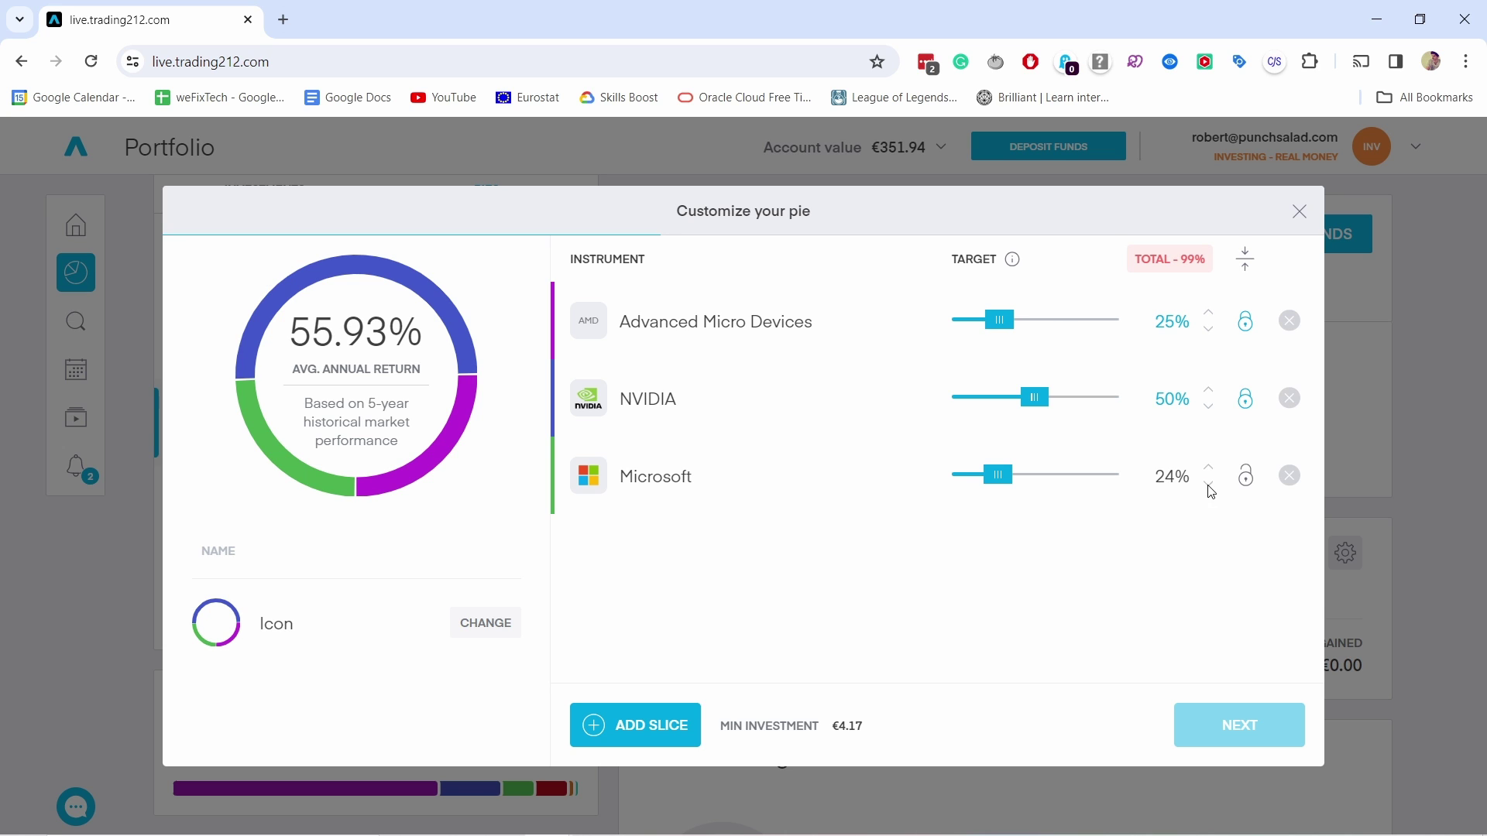
left_click(1209, 470)
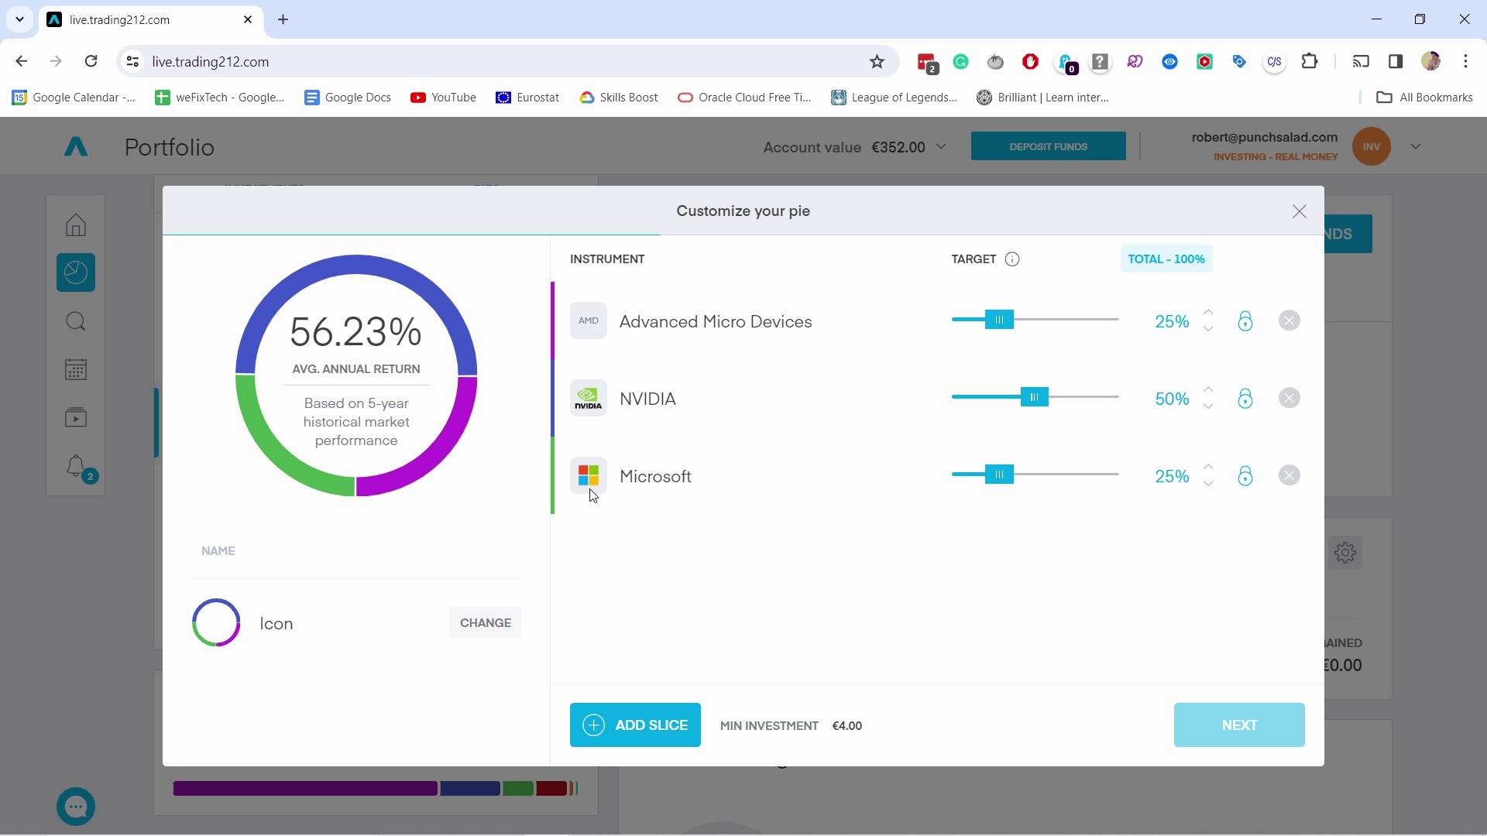
left_click(215, 545)
type("Al Companies")
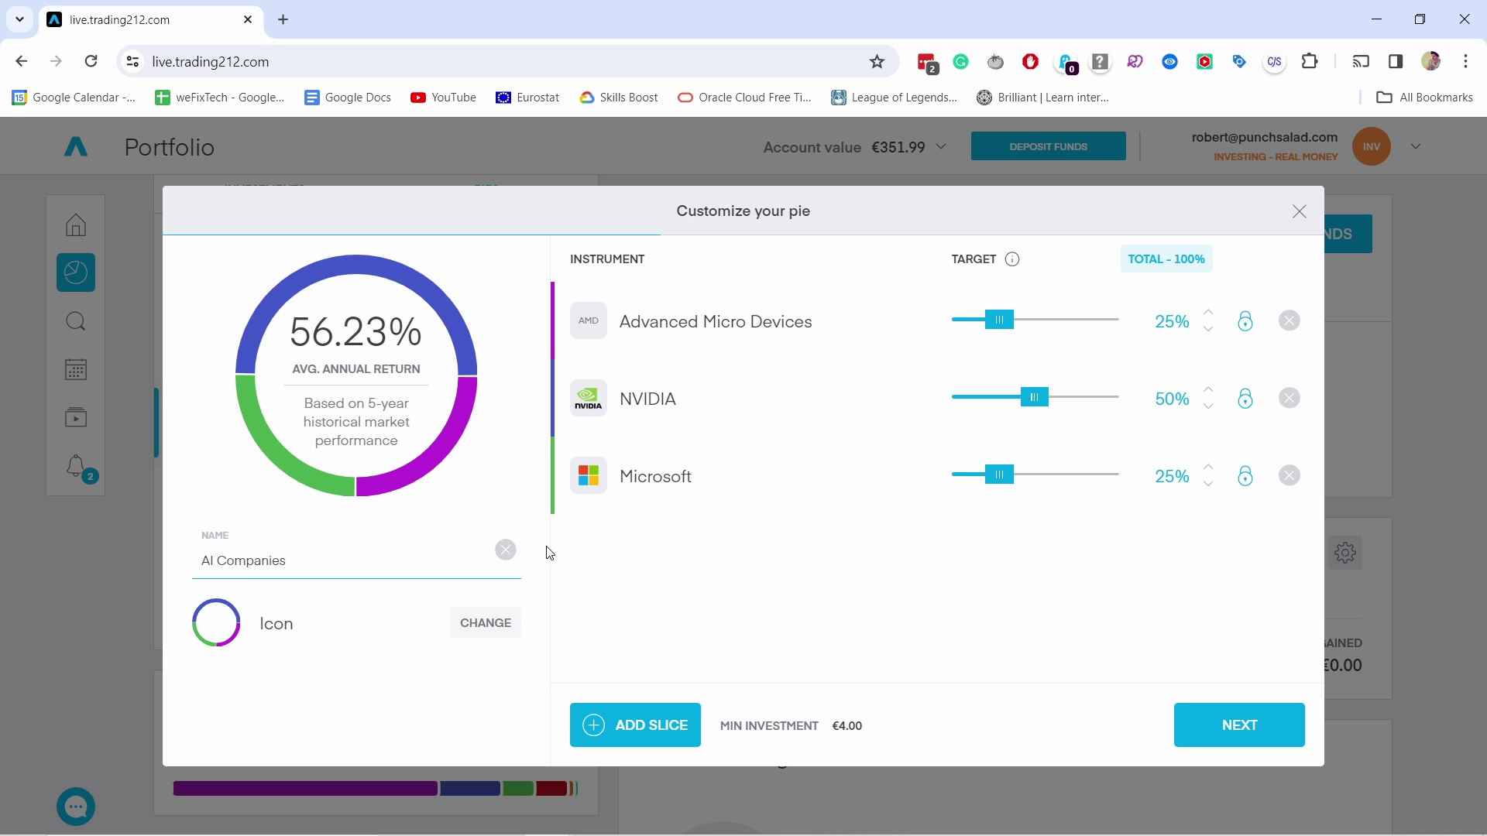
- Choose manual investing, create the pie, and view its empty €0.00 overview
left_click(1262, 730)
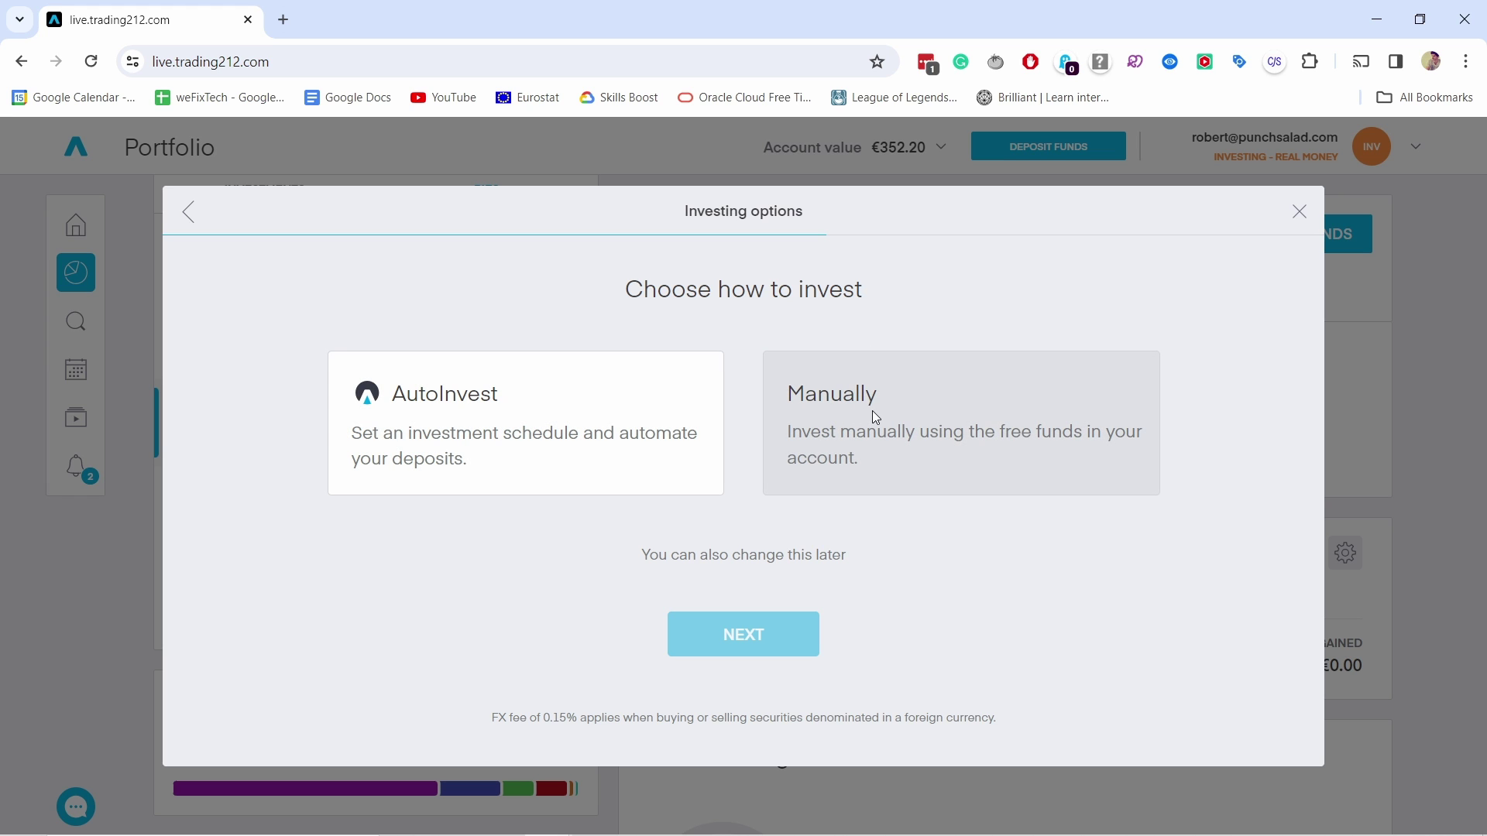
left_click(872, 410)
left_click(775, 623)
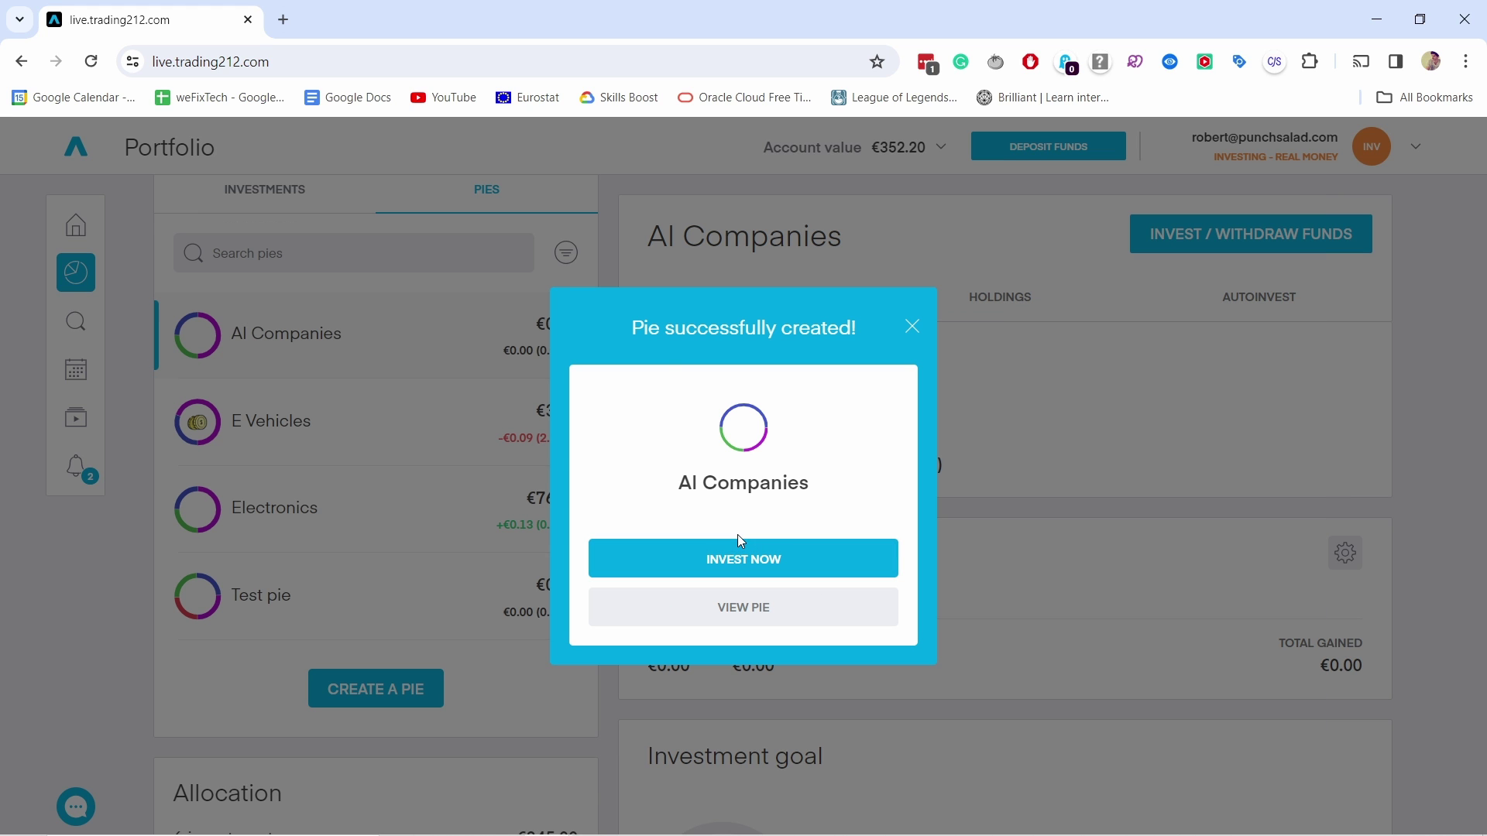
left_click(746, 607)
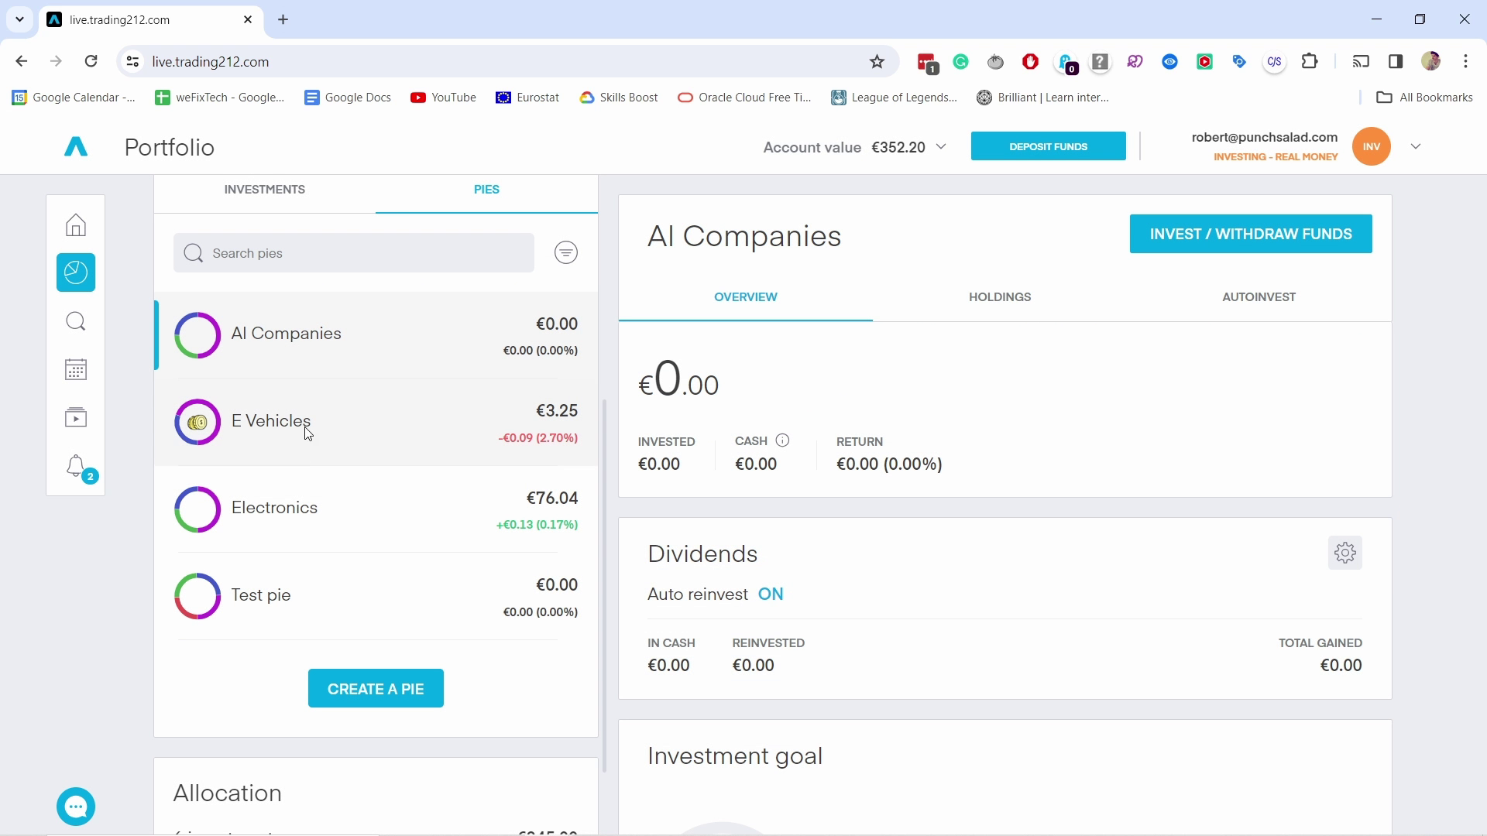
scroll(298, 372, "up", 3)
scroll(302, 427, "down", 2)
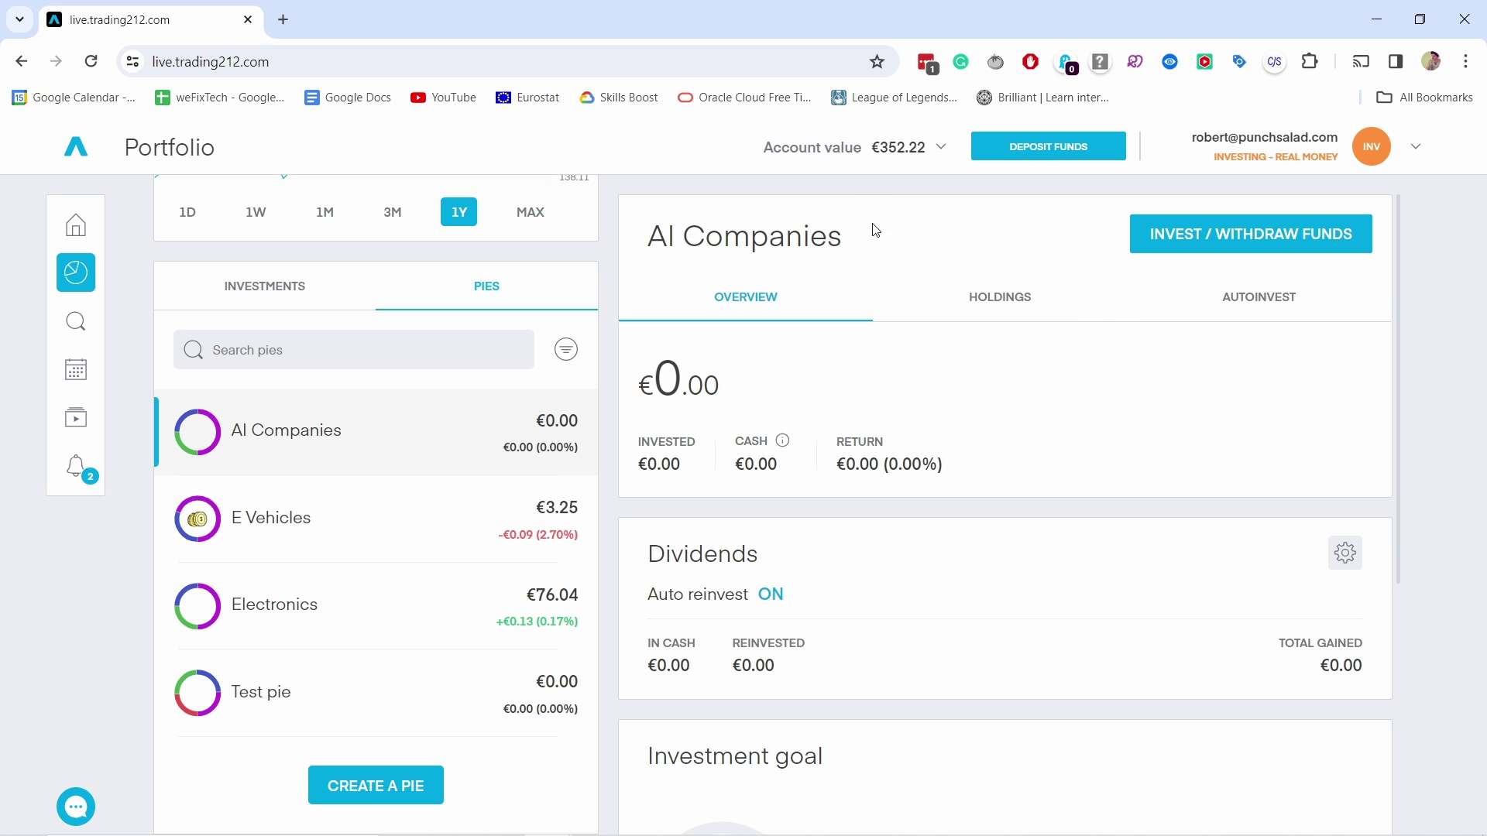
scroll(840, 725, "down", 4)
scroll(836, 571, "up", 4)
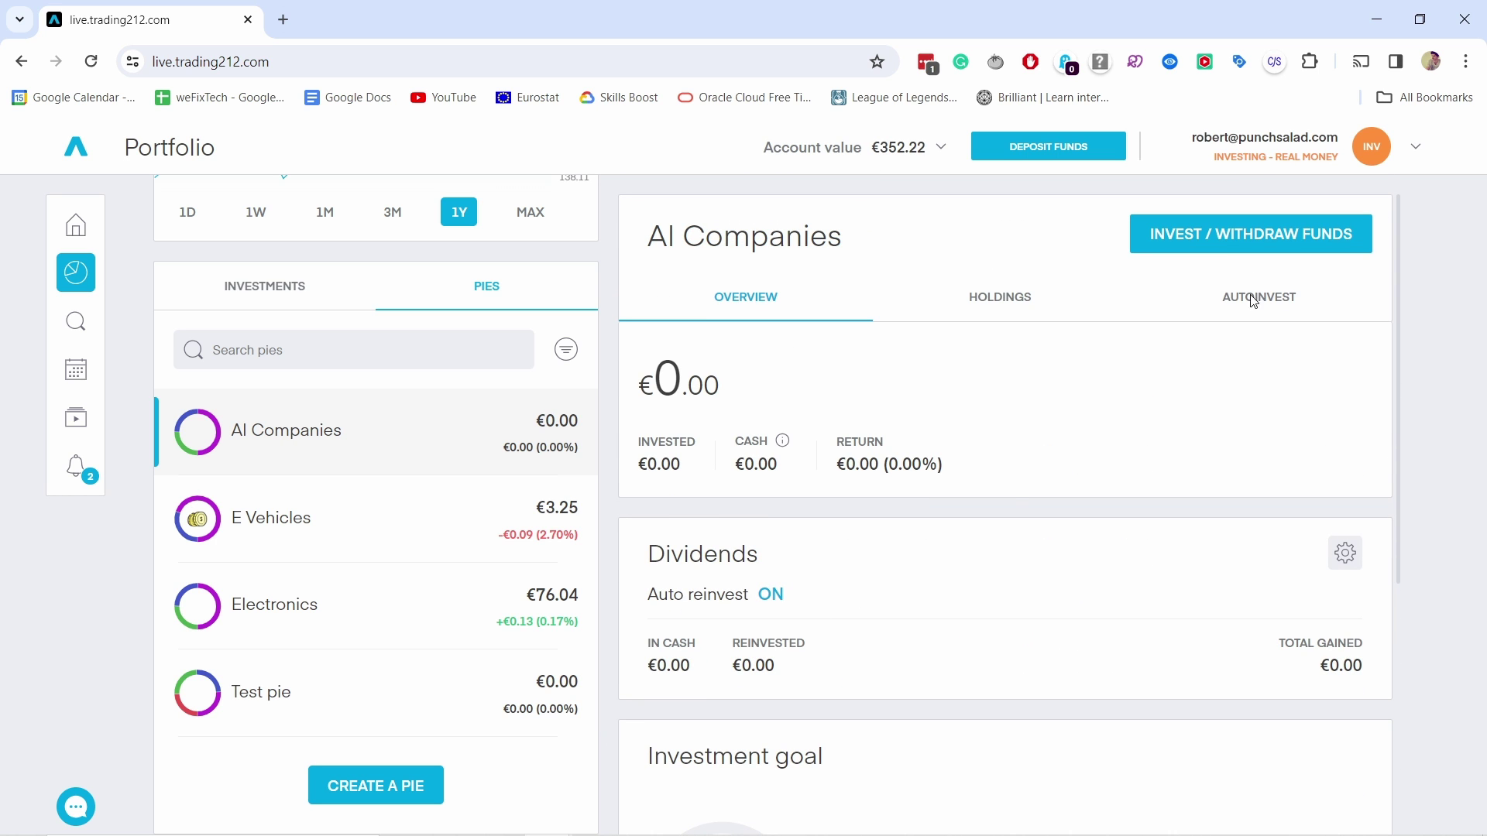
- Enter €40 in the AI Companies invest dialog and confirm the buy
left_click(1208, 235)
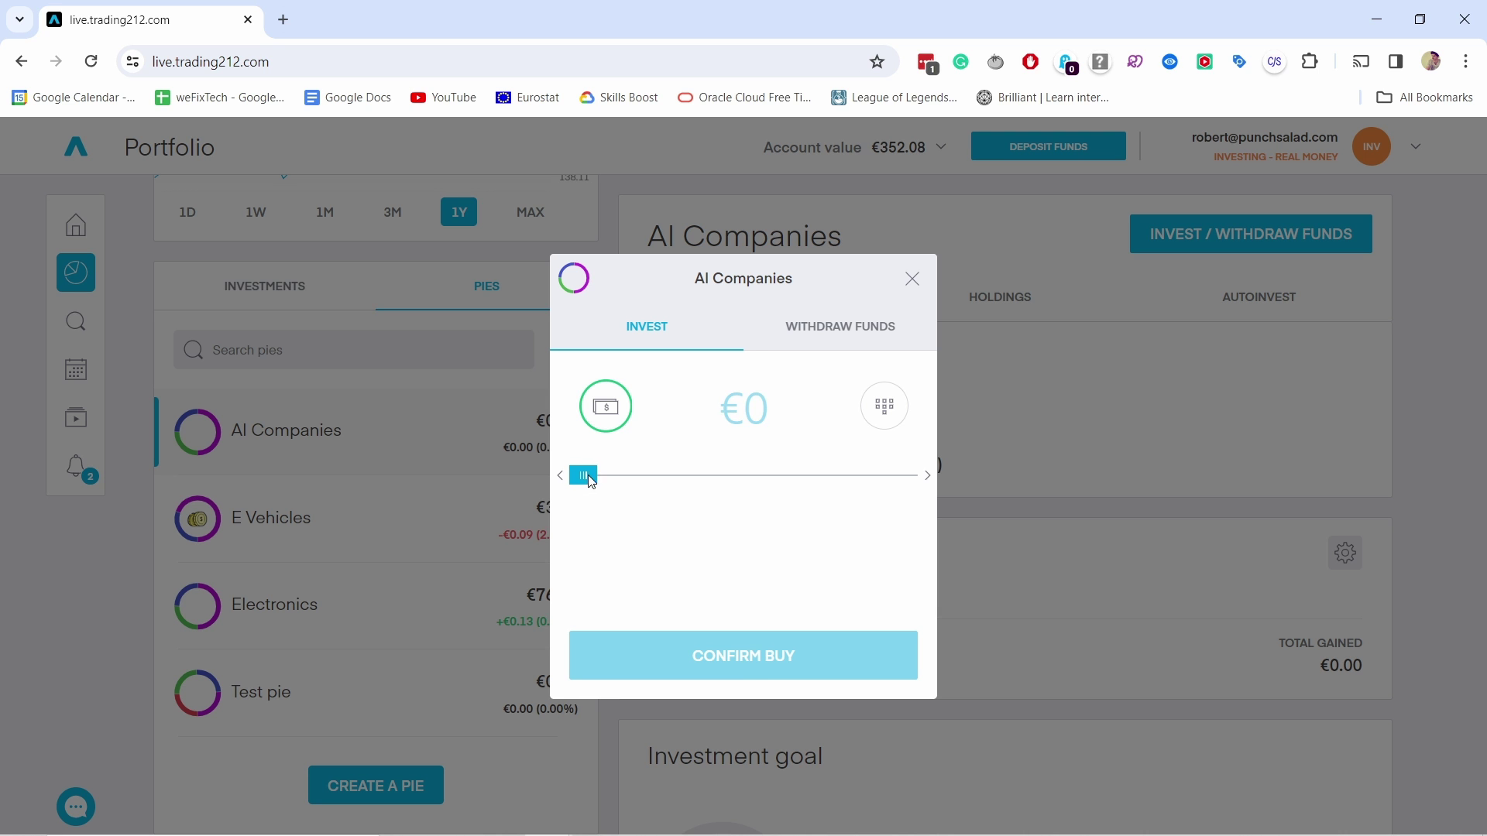
left_click_drag(590, 481, 853, 481)
left_click_drag(781, 341, 716, 346)
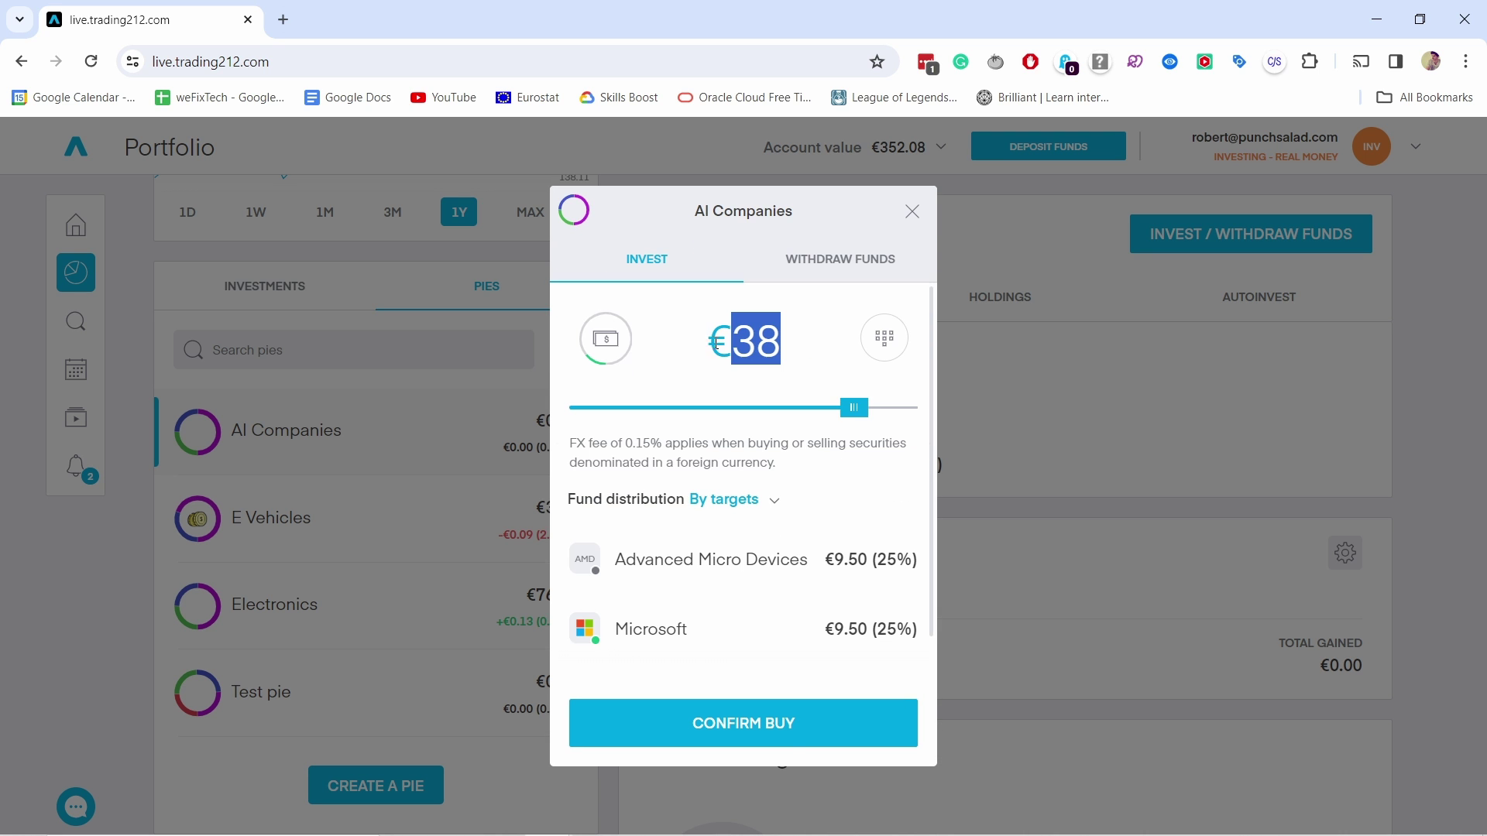
type("40")
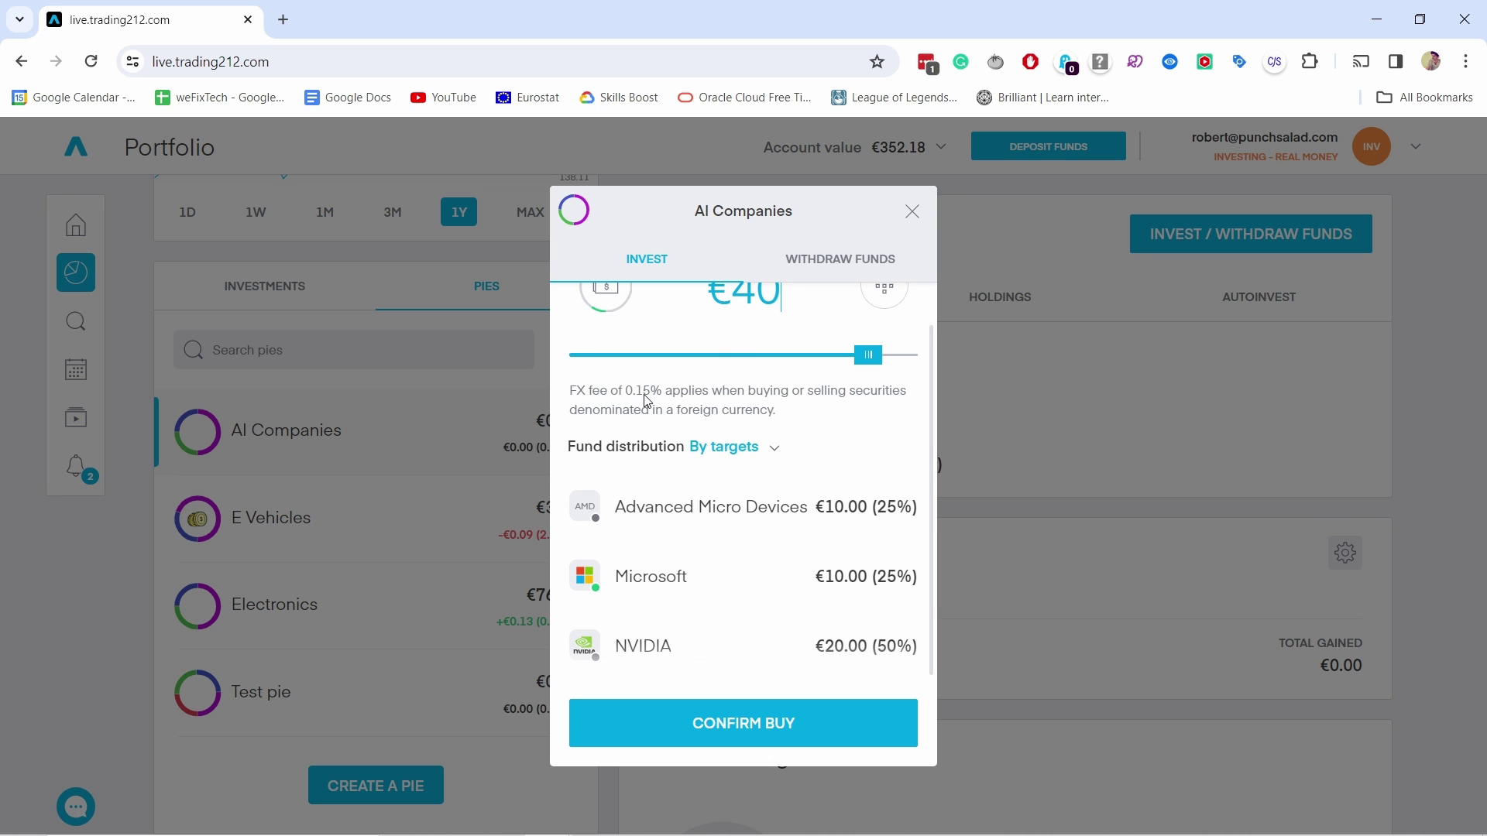
scroll(686, 424, "up", 2)
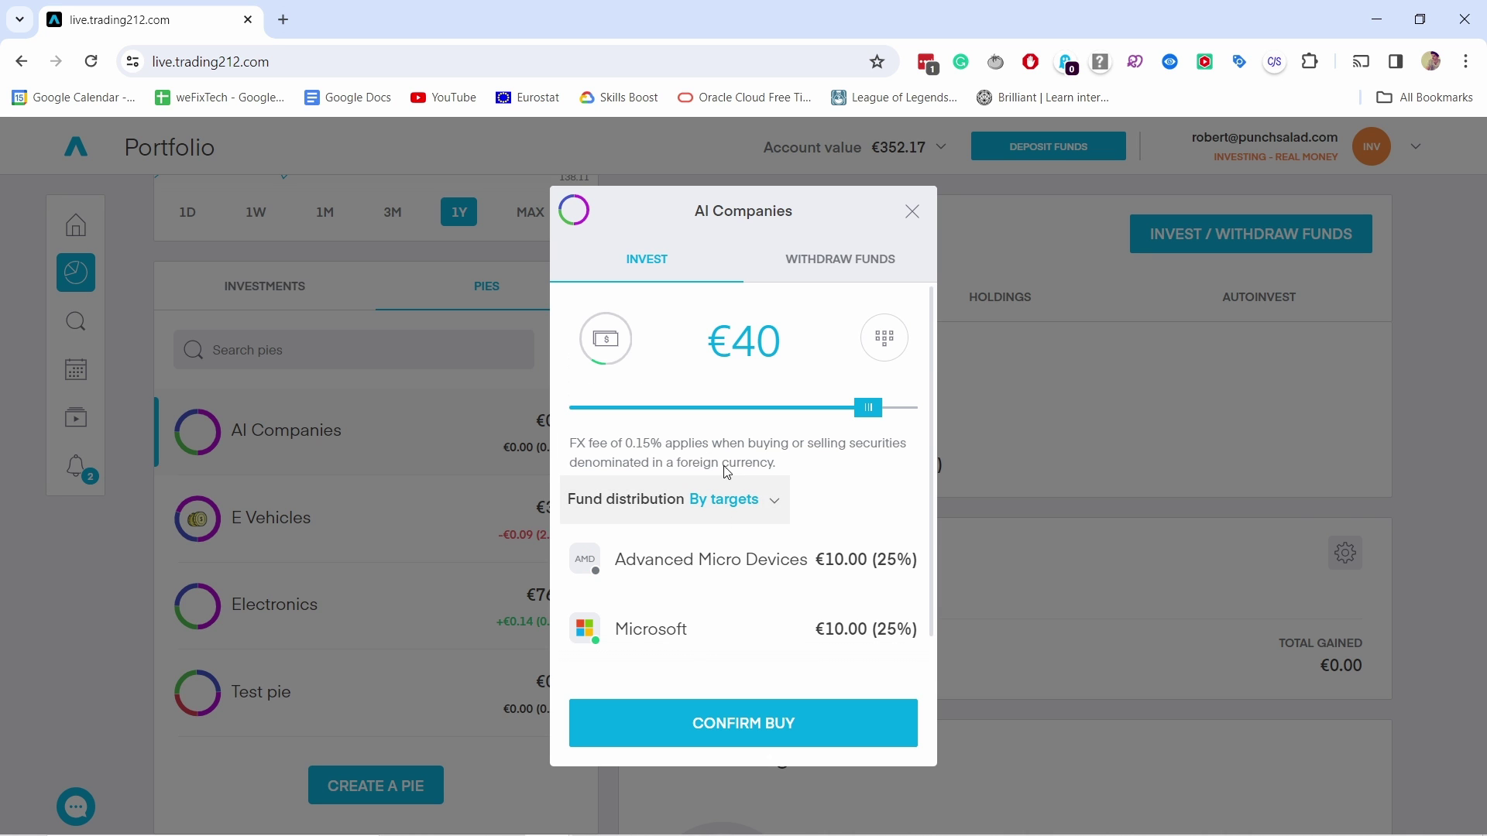
left_click(737, 722)
left_click(724, 536)
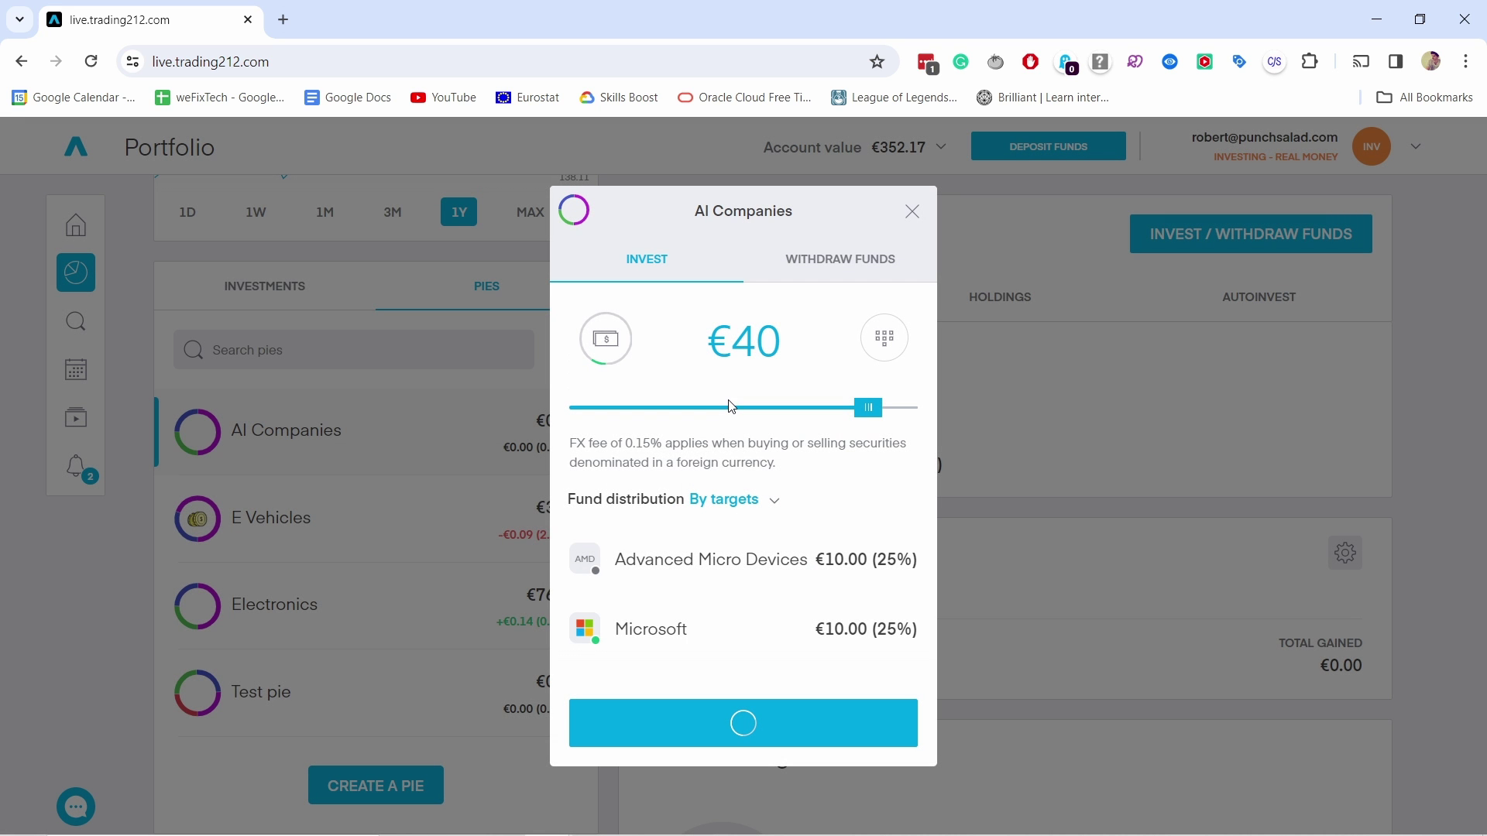